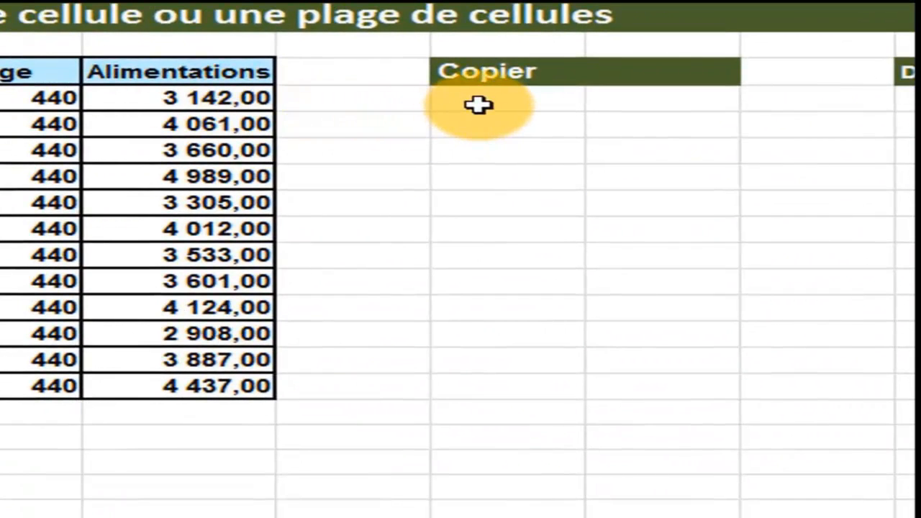
- Paste the copied Mois and Loyer columns at G5 under the Copier heading and cancel the copy selection
left_click(478, 105)
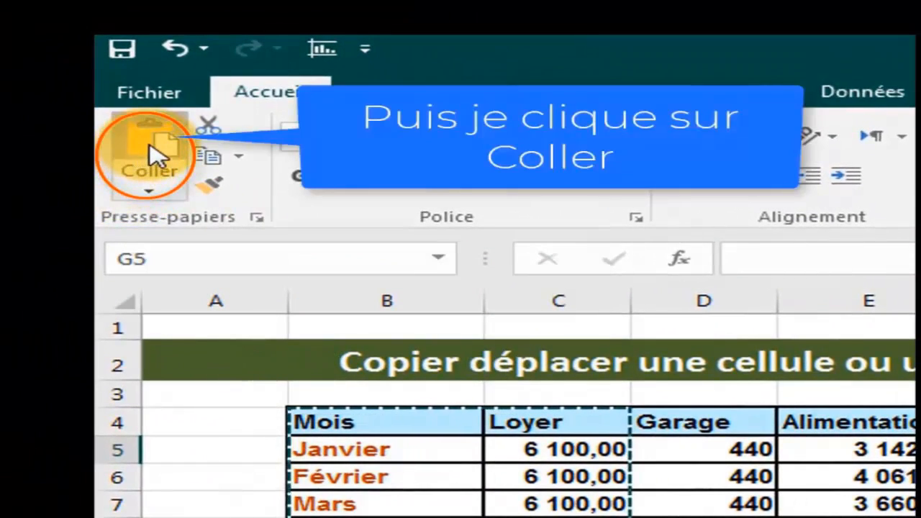
left_click(153, 152)
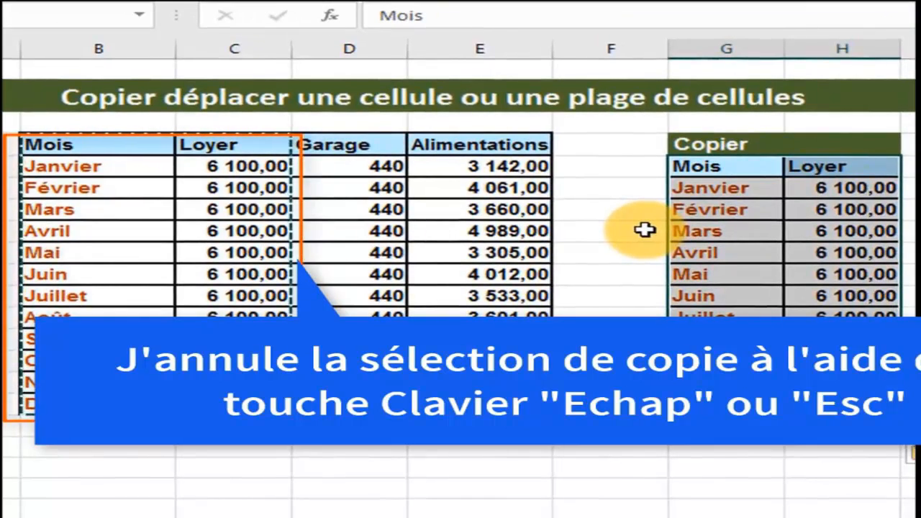
key("Escape")
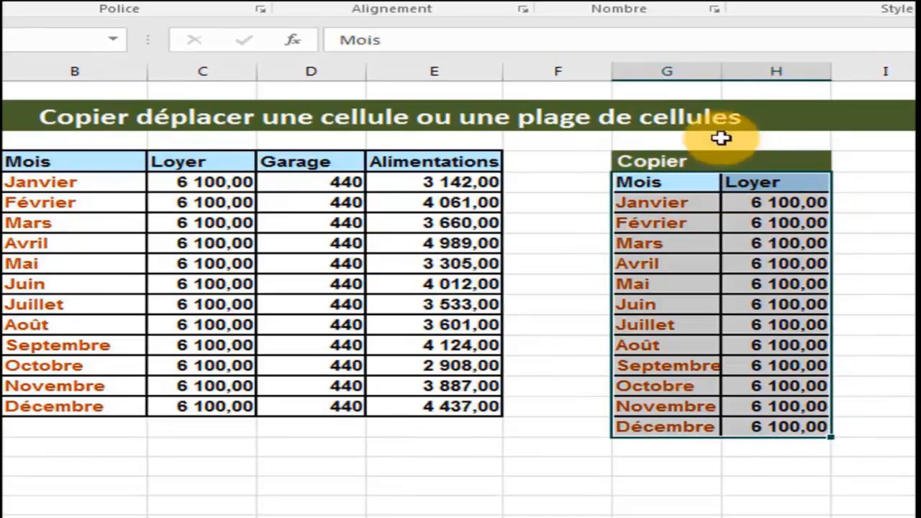
left_click(749, 287)
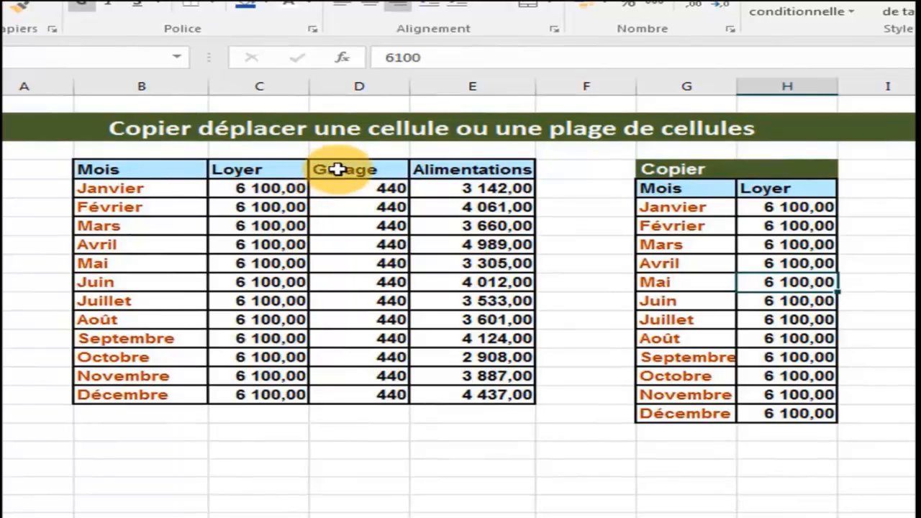
- Cut the Garage and Alimentations columns (D4:E16) and paste them at J5 under the Déplacer heading
left_click_drag(338, 169, 353, 255)
left_click(352, 208)
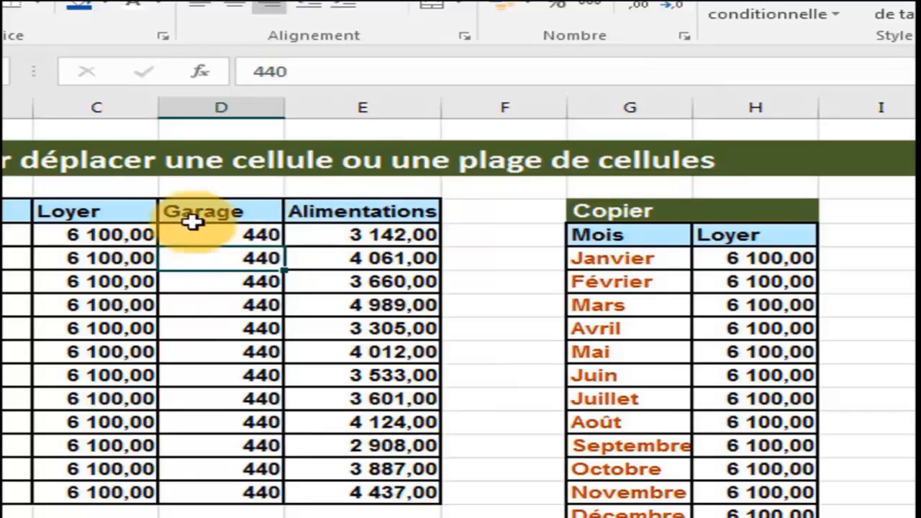
left_click_drag(189, 213, 316, 377)
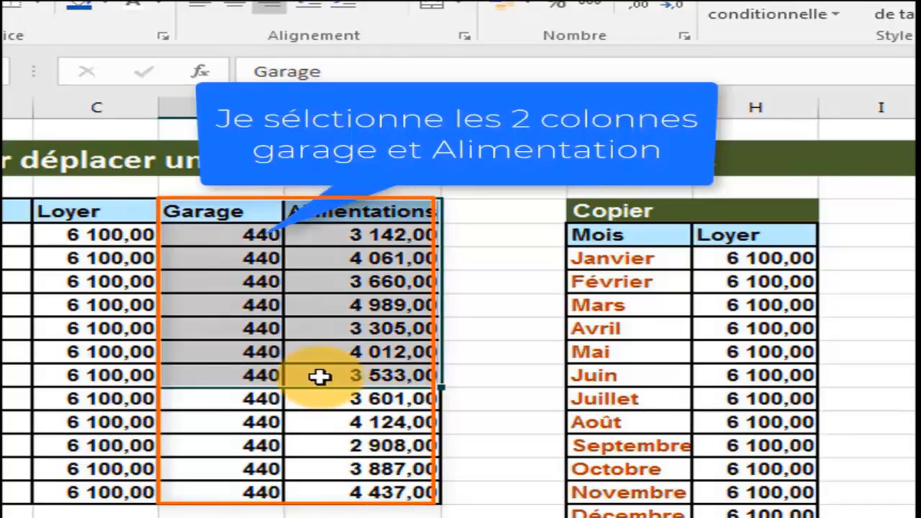
left_click_drag(319, 376, 328, 504)
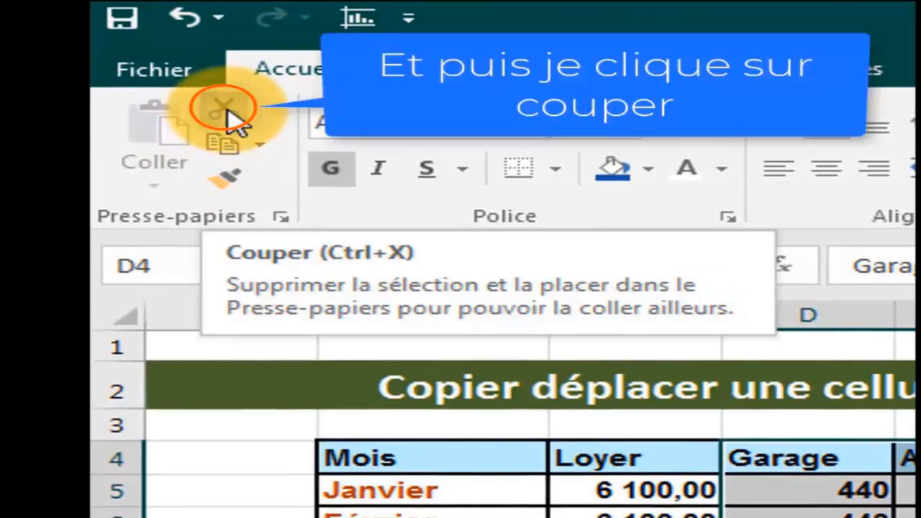
left_click(223, 114)
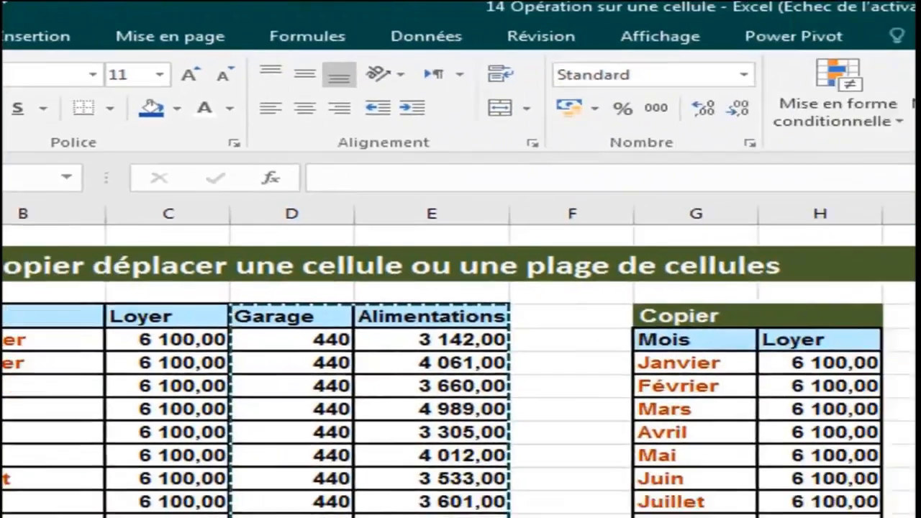
left_click(654, 272)
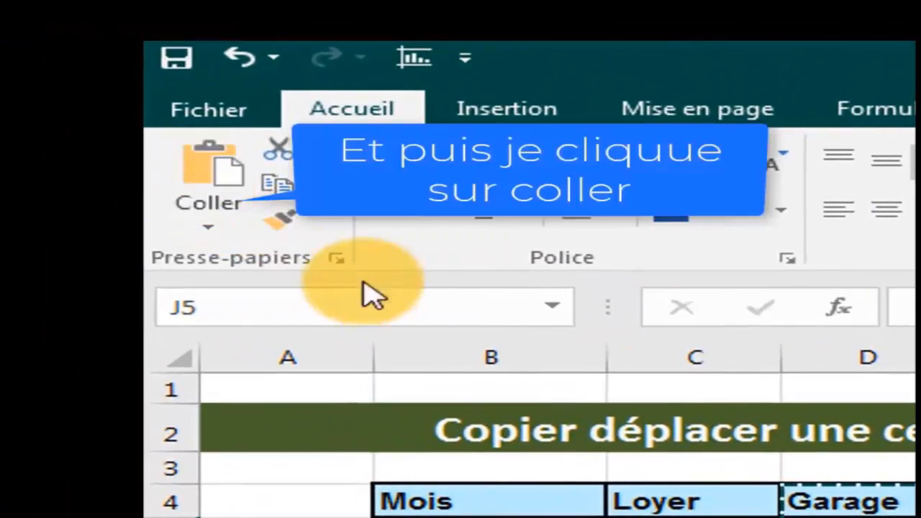
left_click(222, 195)
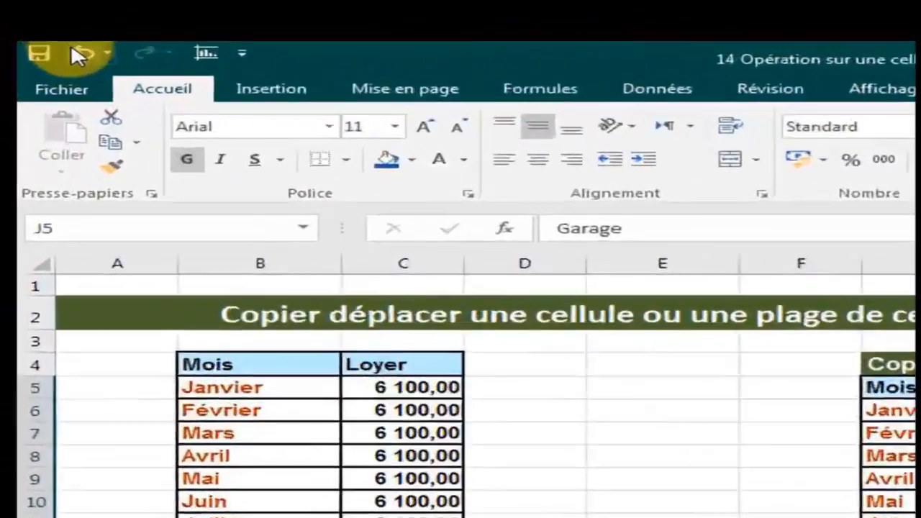
- Undo the pasted move of the Garage and Alimentations columns and cancel the cut selection
left_click(65, 52)
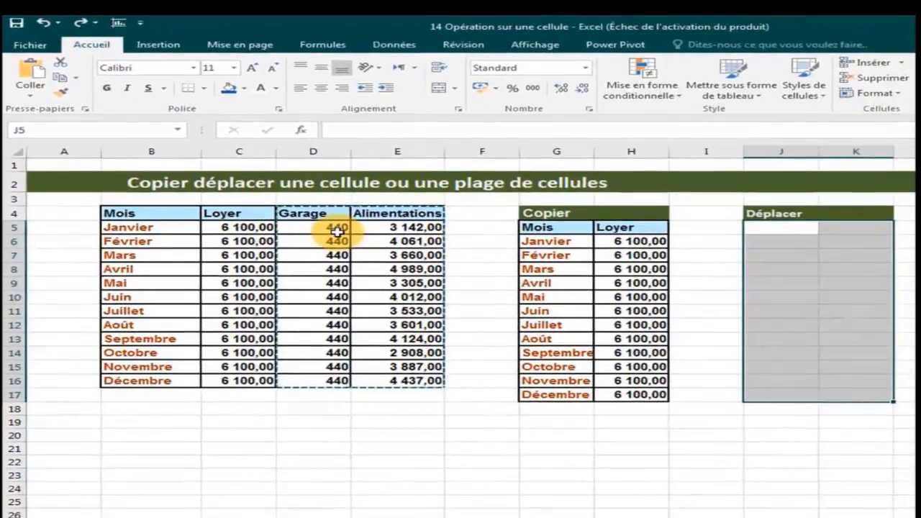
key("Escape")
left_click(337, 303)
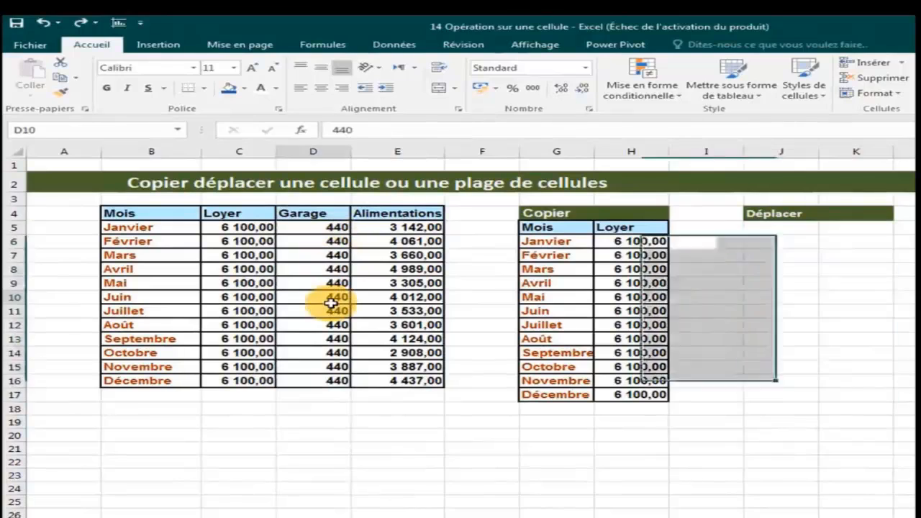
- Move the Garage and Alimentations columns (D4:E16) directly to J5:K17 under Déplacer, and widen column K to fit its heading
left_click(304, 215)
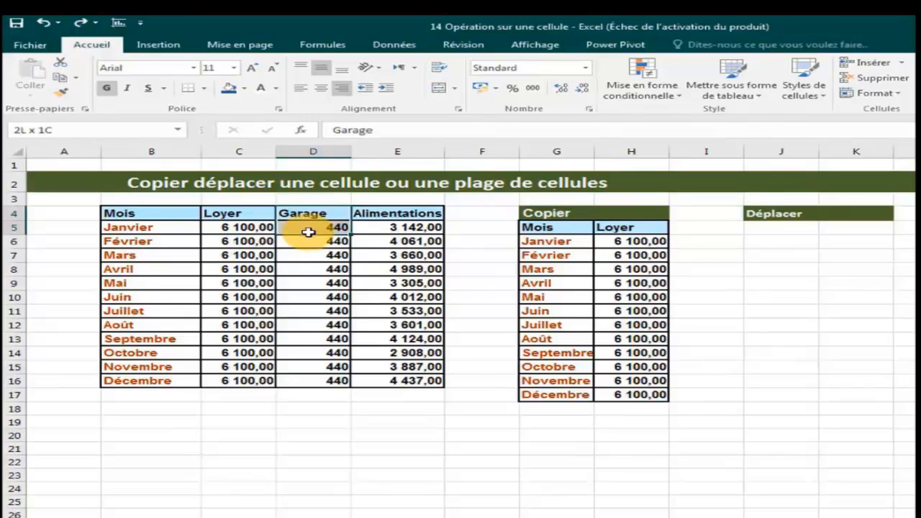
left_click_drag(318, 232, 370, 353)
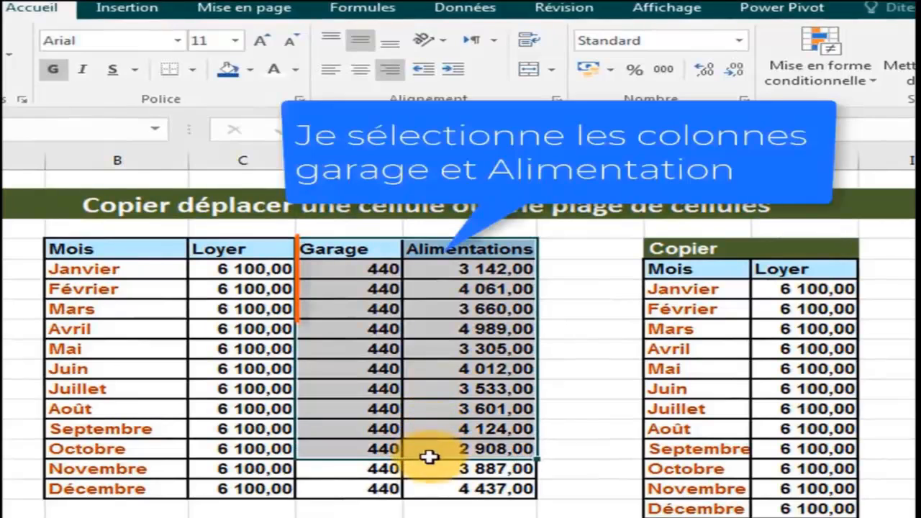
left_click_drag(430, 457, 430, 494)
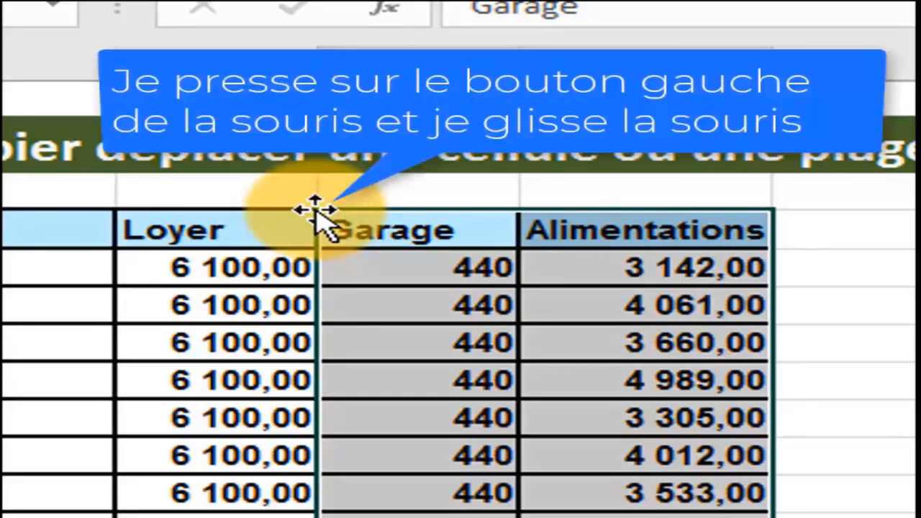
left_click_drag(315, 210, 97, 208)
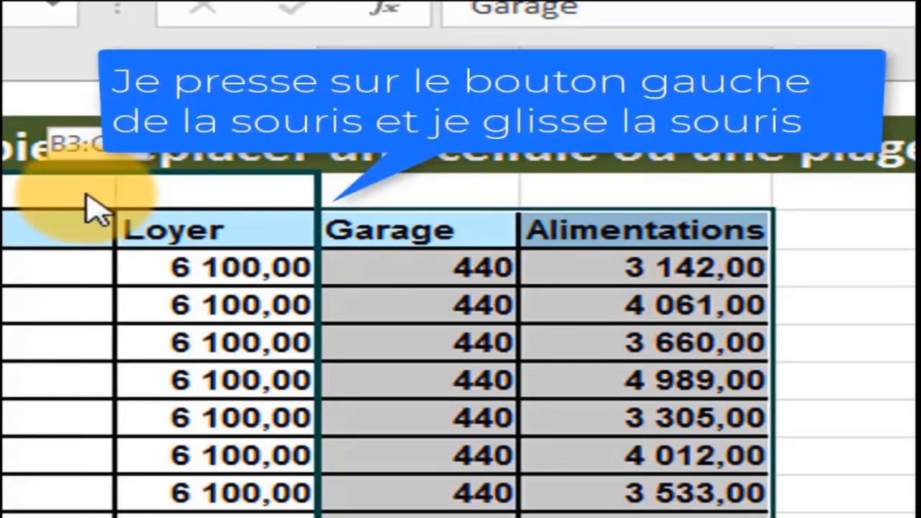
left_click_drag(97, 209, 509, 84)
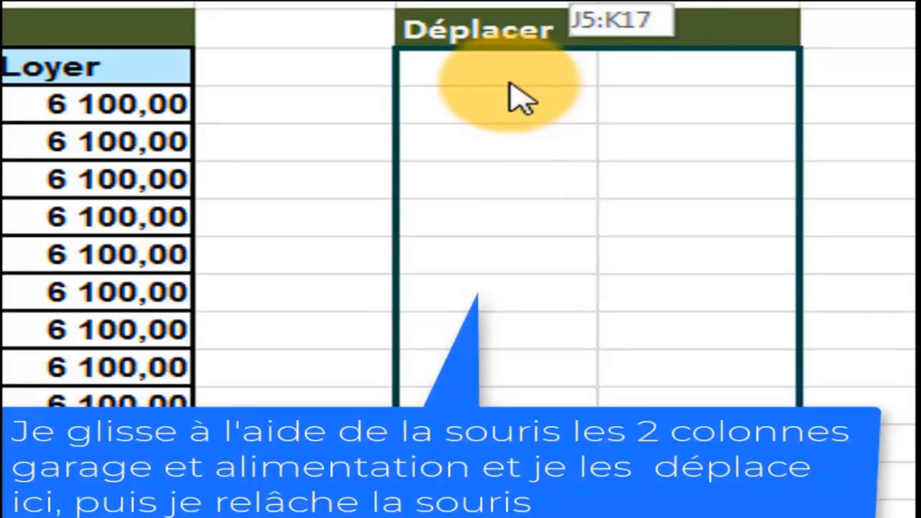
left_click_drag(510, 85, 512, 87)
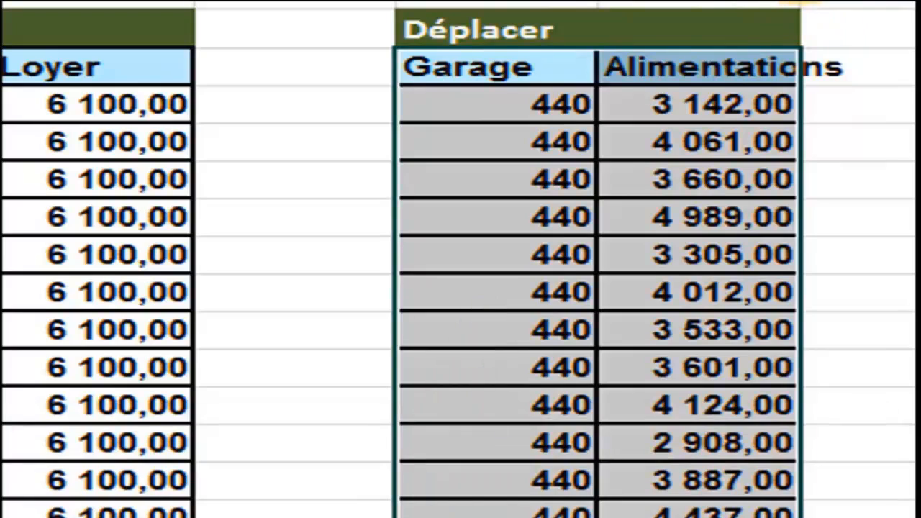
left_click_drag(801, 1, 886, 2)
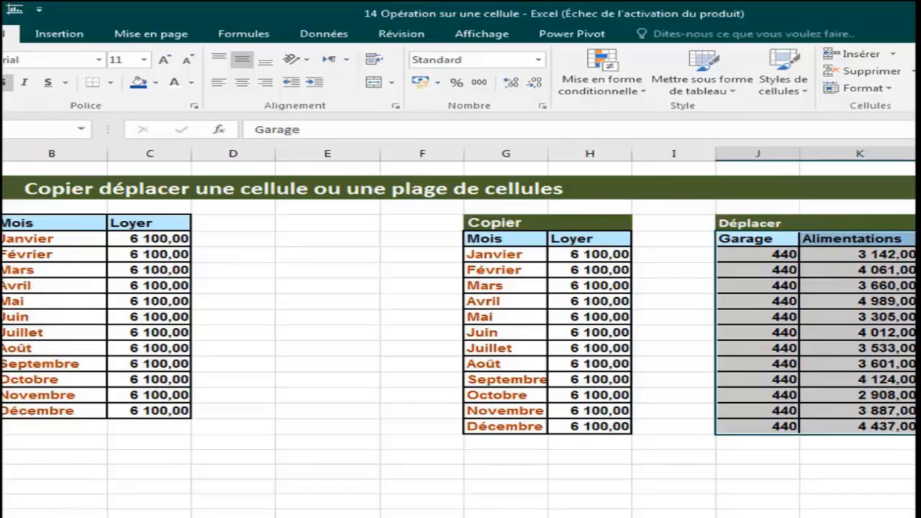
- On the Mise en forme sheet, set the text orientation of the green table's header cells, Mois to Alimentations, to 45 degrees
key("ctrl+Page_Up")
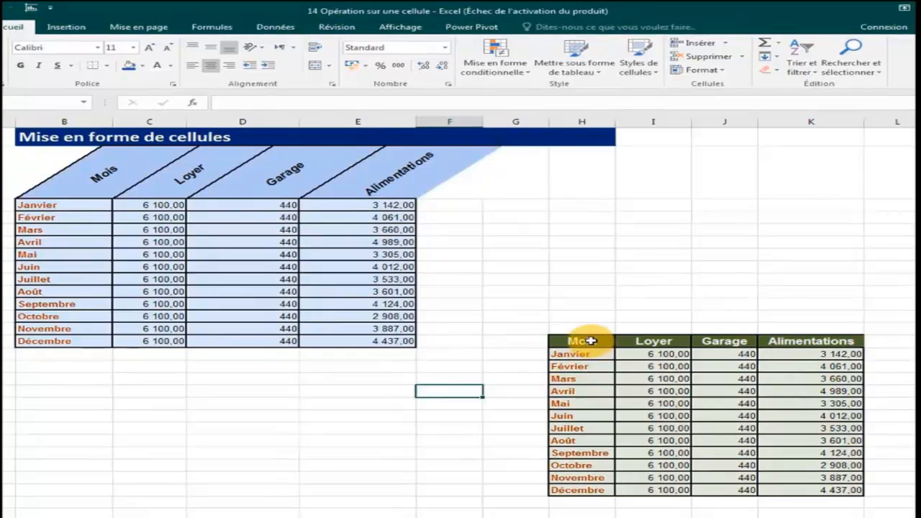
left_click(590, 341)
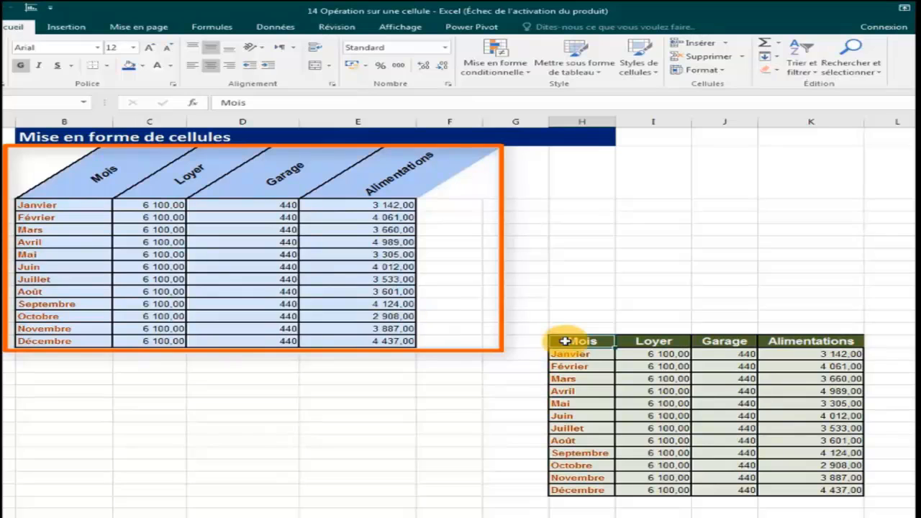
left_click_drag(587, 340, 769, 343)
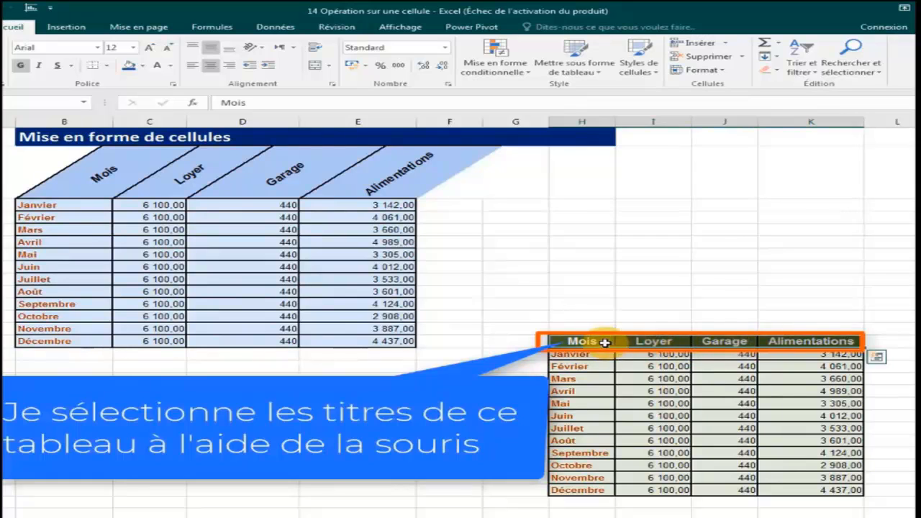
left_click_drag(605, 343, 753, 350)
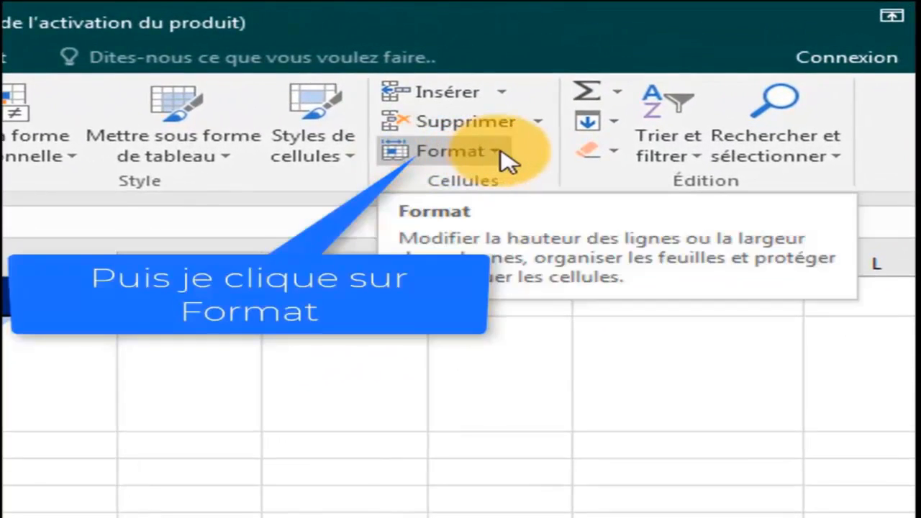
left_click(498, 152)
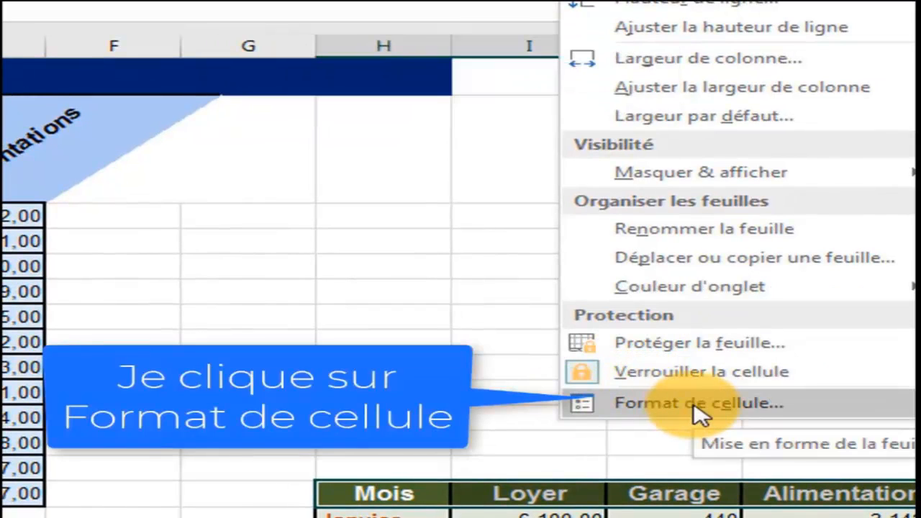
left_click(691, 409)
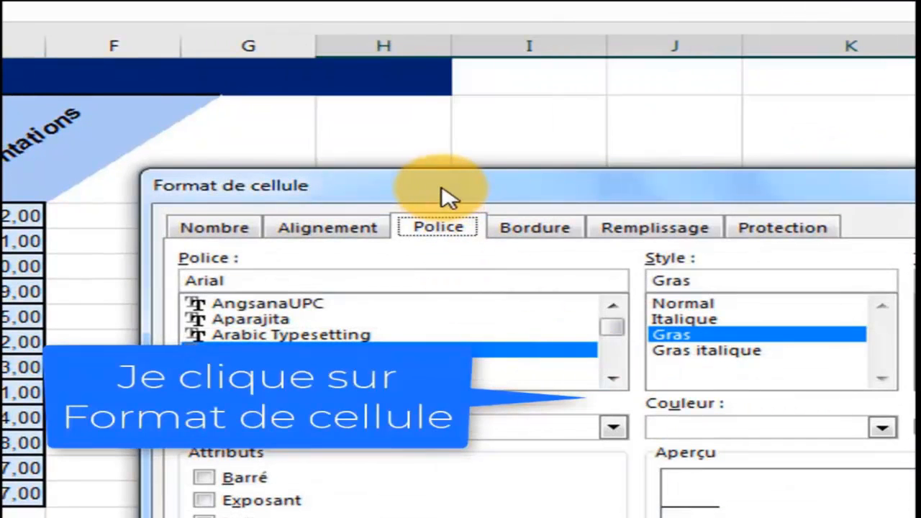
left_click_drag(407, 191, 270, 195)
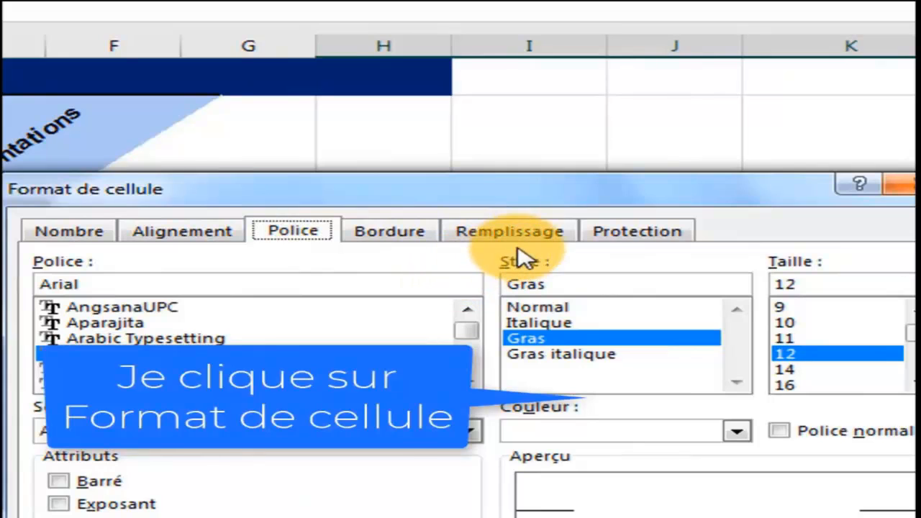
left_click(166, 234)
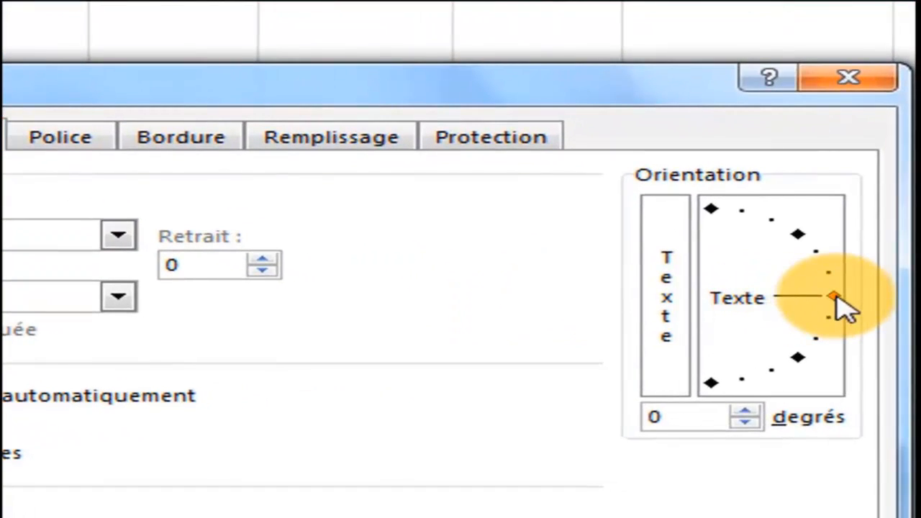
left_click_drag(833, 294, 804, 230)
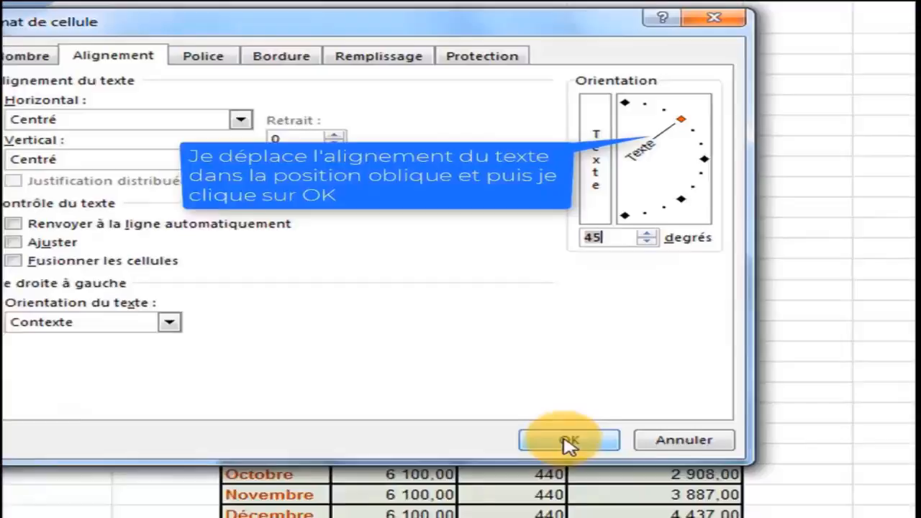
left_click(503, 503)
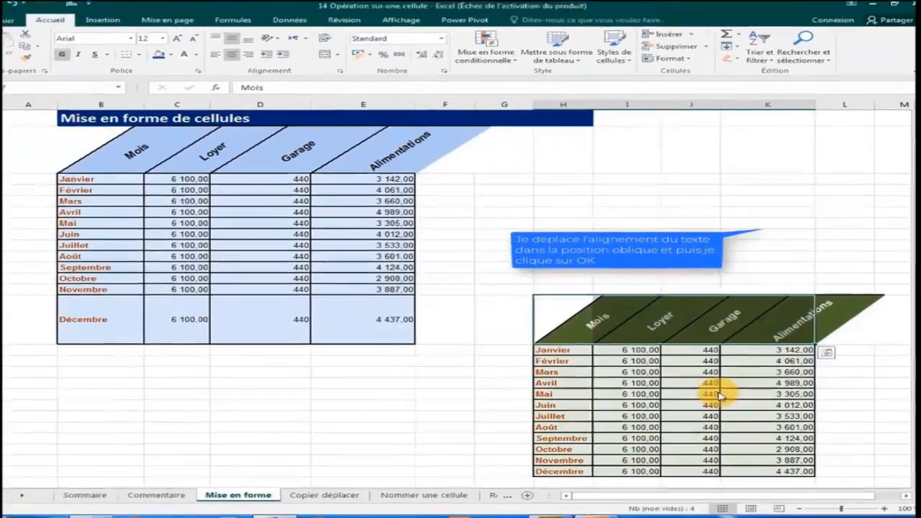
left_click(835, 358)
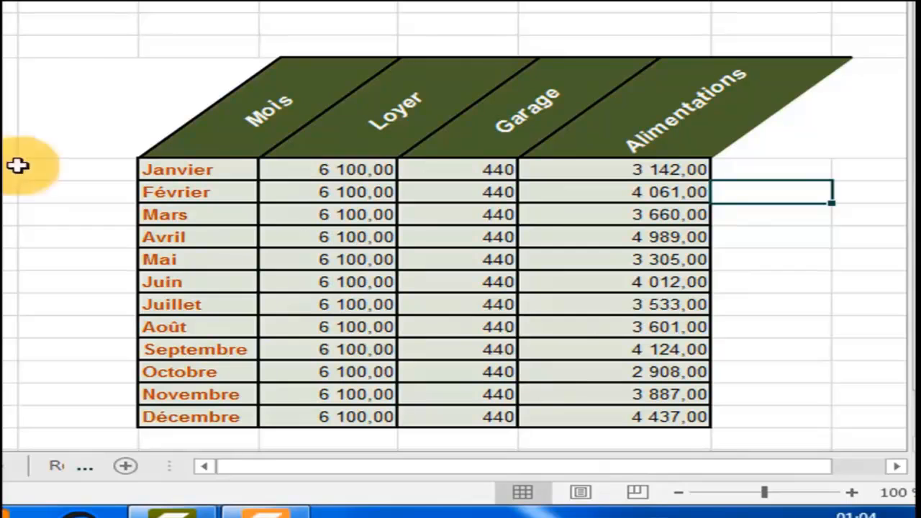
- Set the text orientation of the green table's header cells, Mois to Alimentations, to -44 degrees
left_click(266, 126)
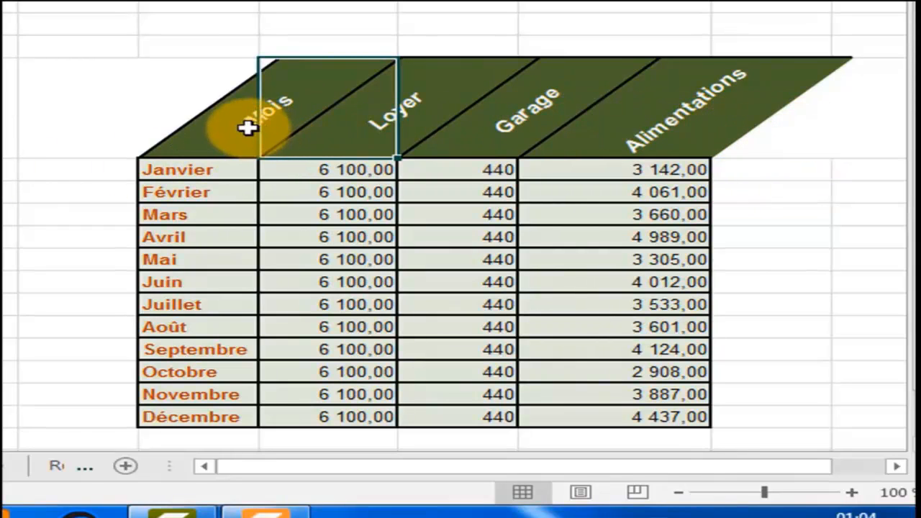
left_click(804, 126)
left_click_drag(804, 126, 190, 114)
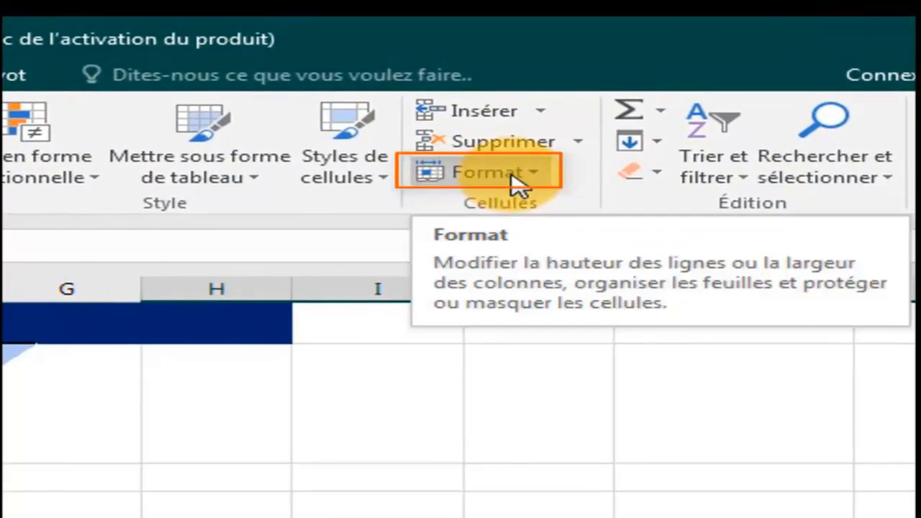
left_click(516, 176)
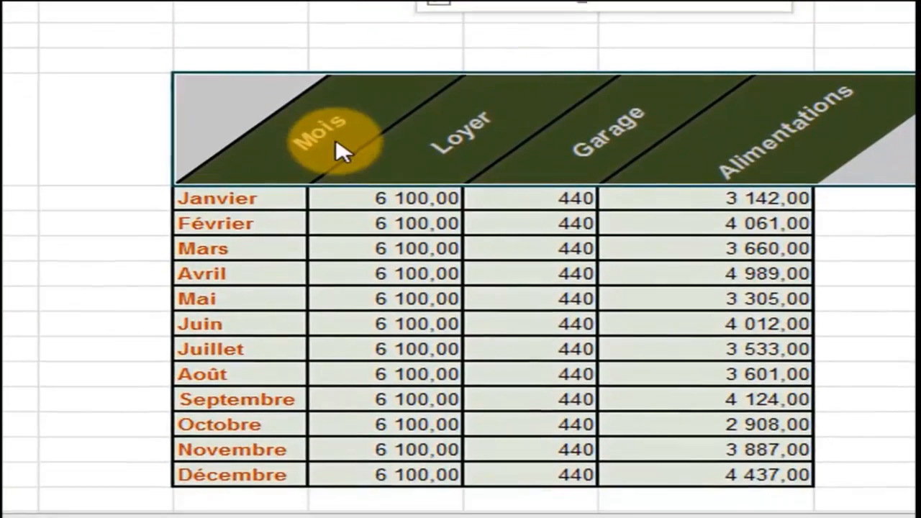
right_click(338, 151)
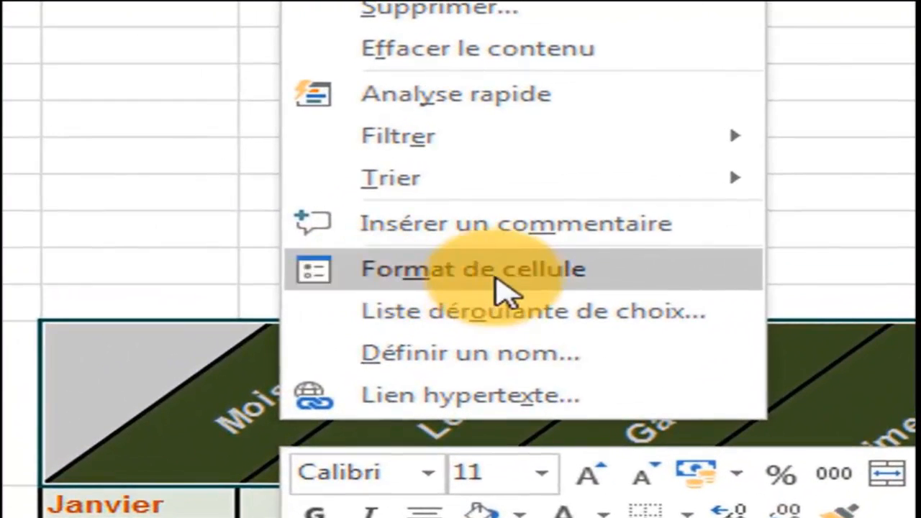
left_click(489, 295)
left_click(621, 260)
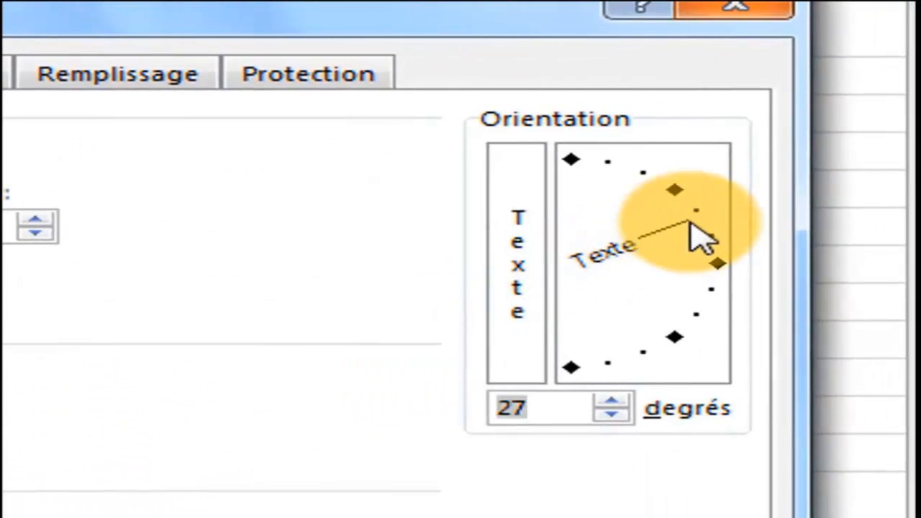
left_click_drag(690, 224, 664, 330)
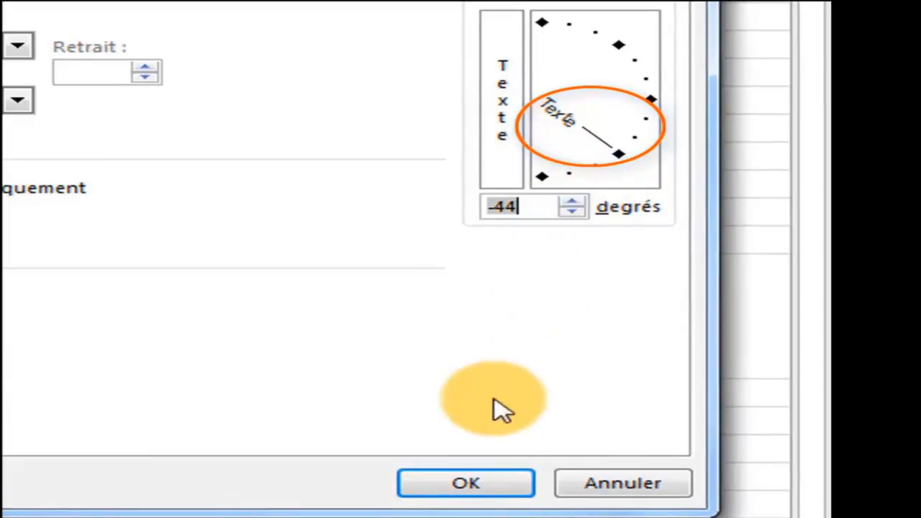
left_click(458, 484)
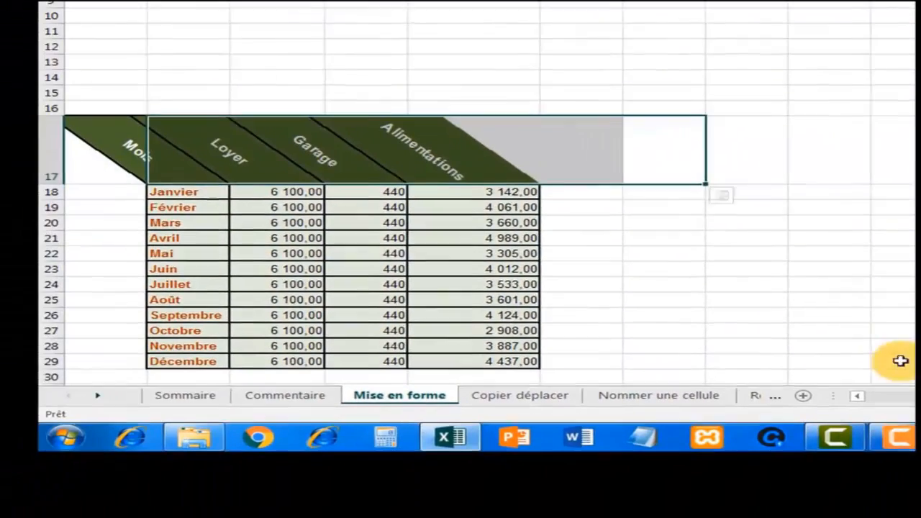
- Open the Sommaire sheet to consult the list of topics and dismiss the Windows colour scheme prompt
left_click_drag(920, 396, 903, 397)
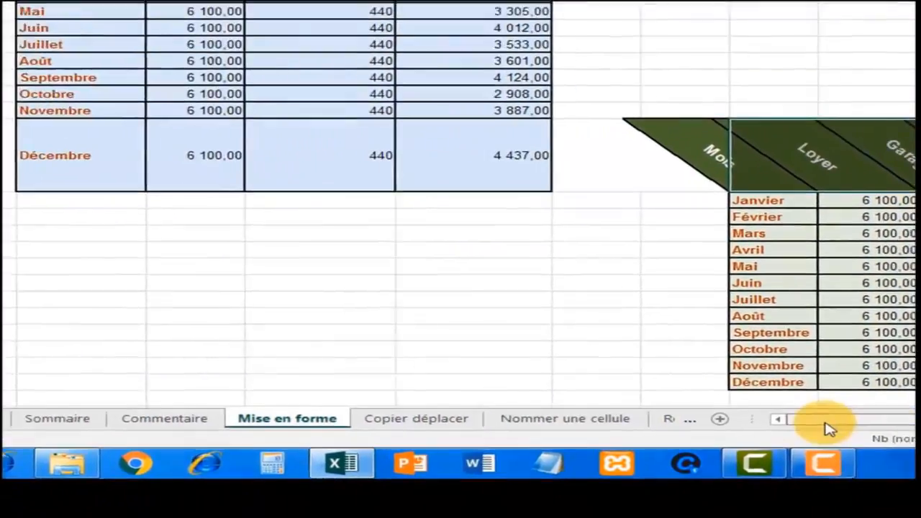
left_click(130, 382)
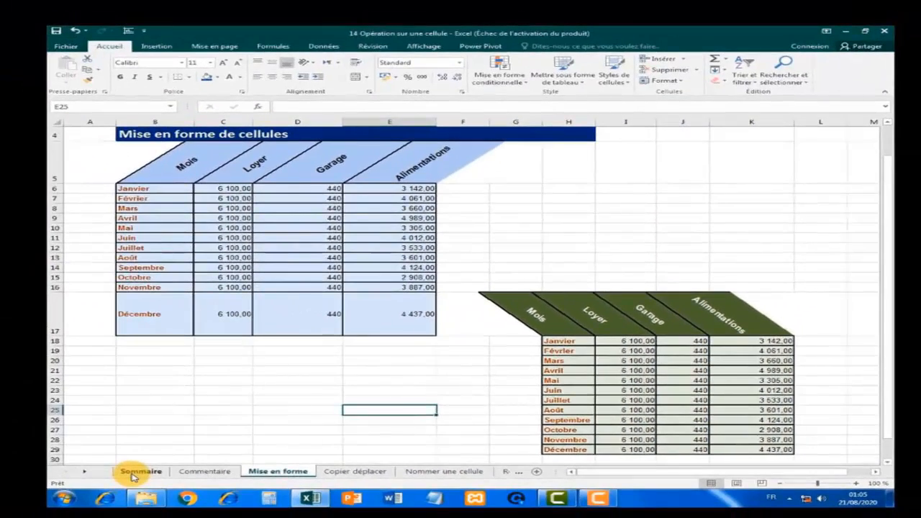
left_click(133, 474)
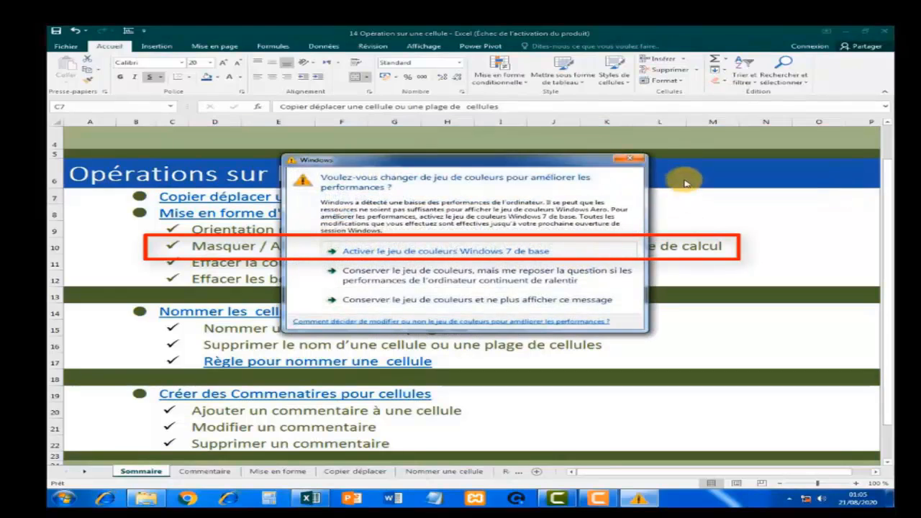
left_click(635, 161)
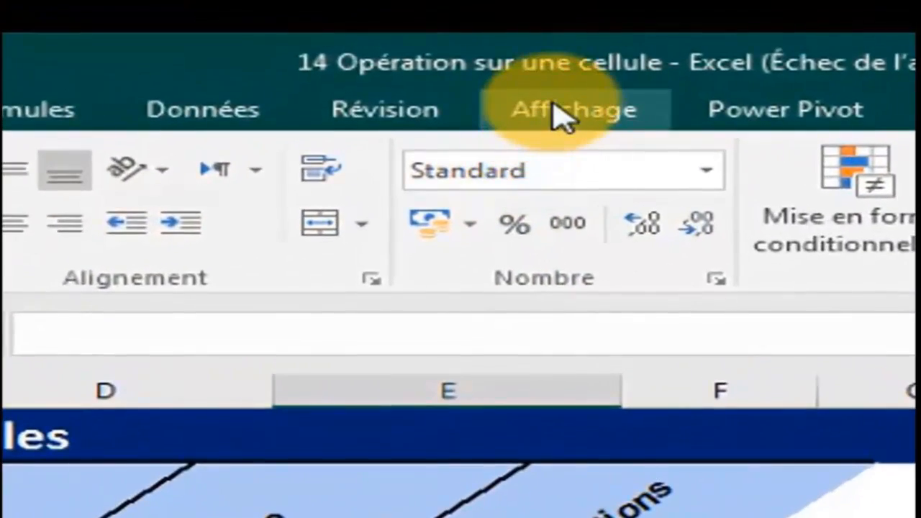
- Toggle the gridlines (Quadrillage) of the Mise en forme sheet off and on, and leave them hidden
left_click(562, 119)
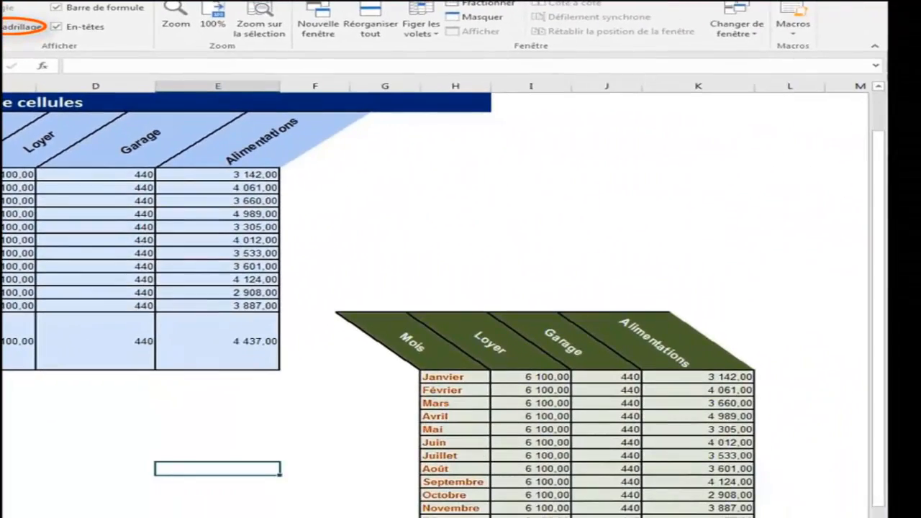
left_click(82, 153)
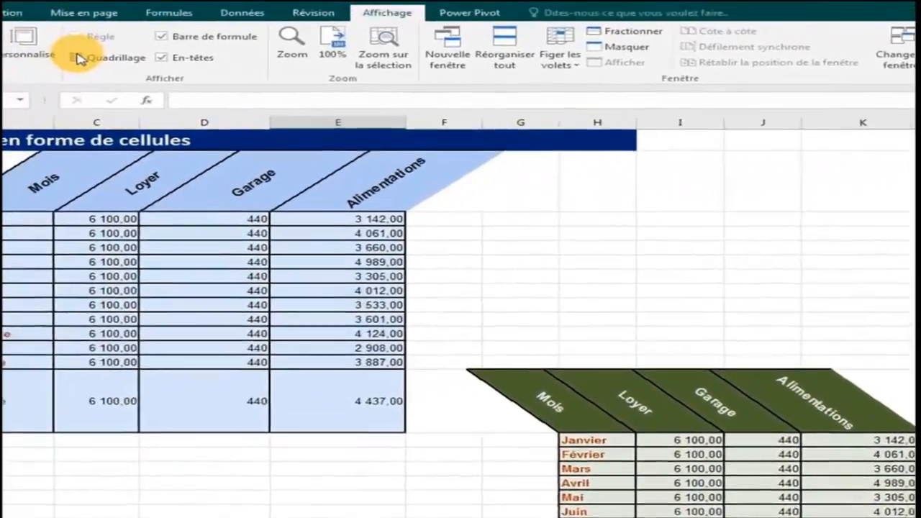
left_click(3, 27)
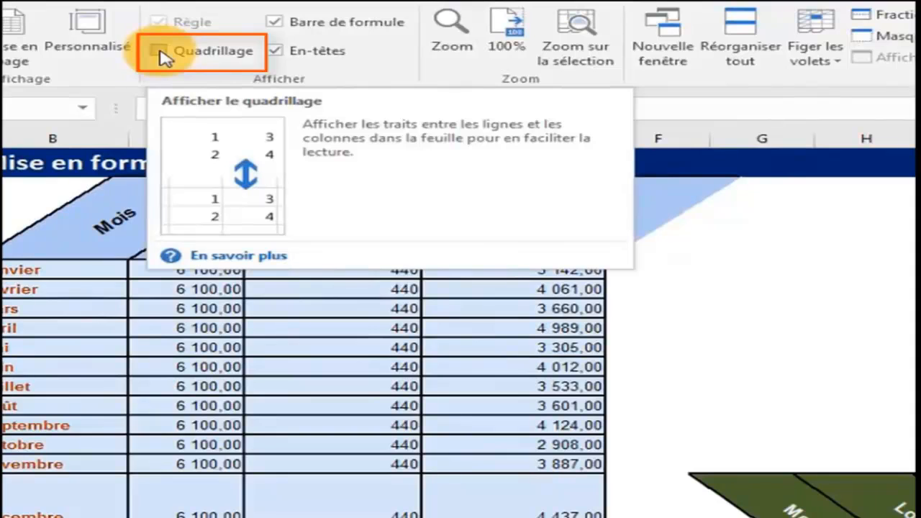
left_click(160, 52)
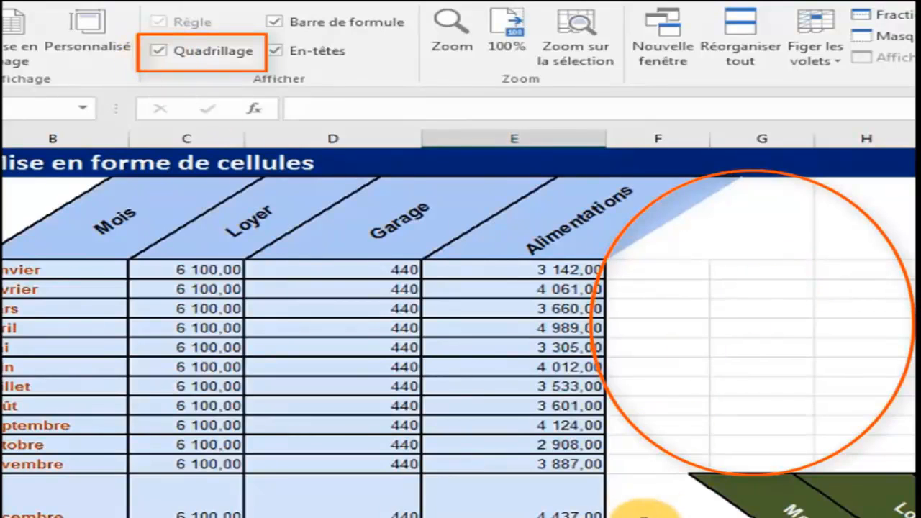
left_click(160, 50)
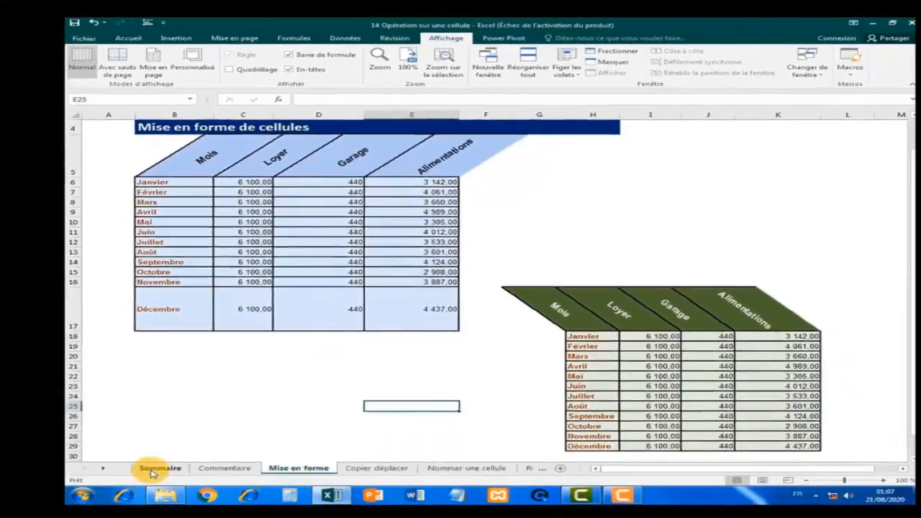
- Return to the Sommaire sheet for the next topic and close the recurring Windows performance prompt
left_click(154, 469)
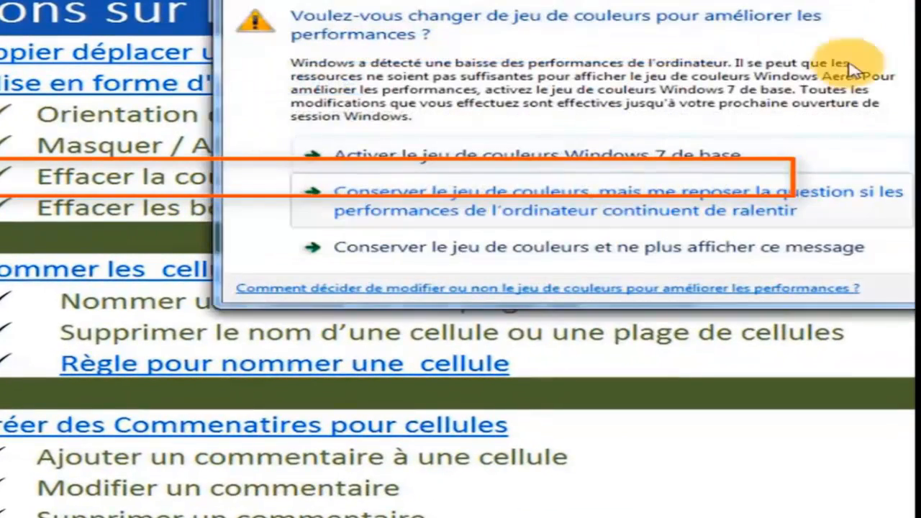
left_click(890, 3)
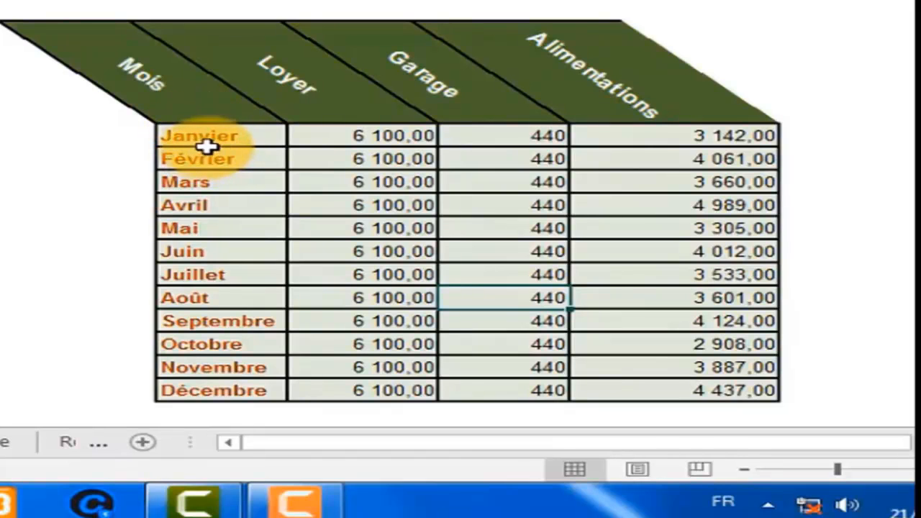
- Remove the fill colour from the green table's data cells, H18:K29, on the Mise en forme sheet
left_click_drag(226, 142, 609, 393)
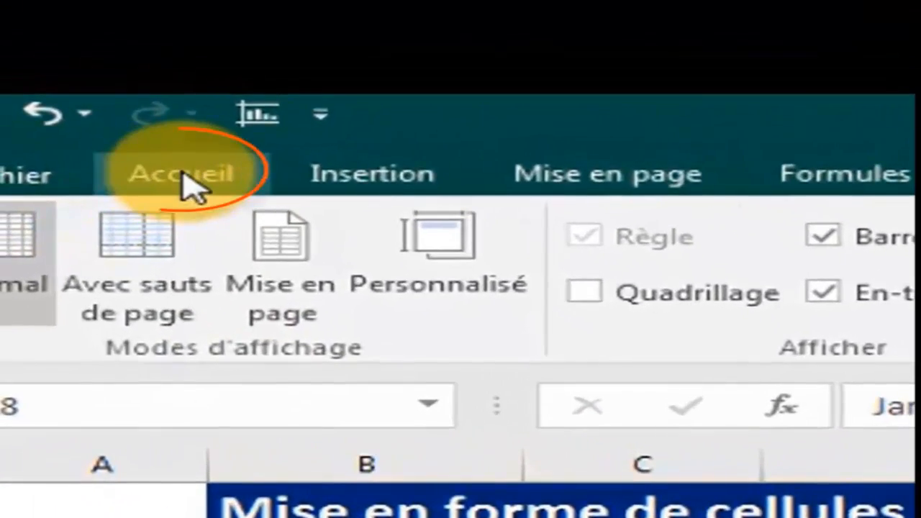
left_click(182, 172)
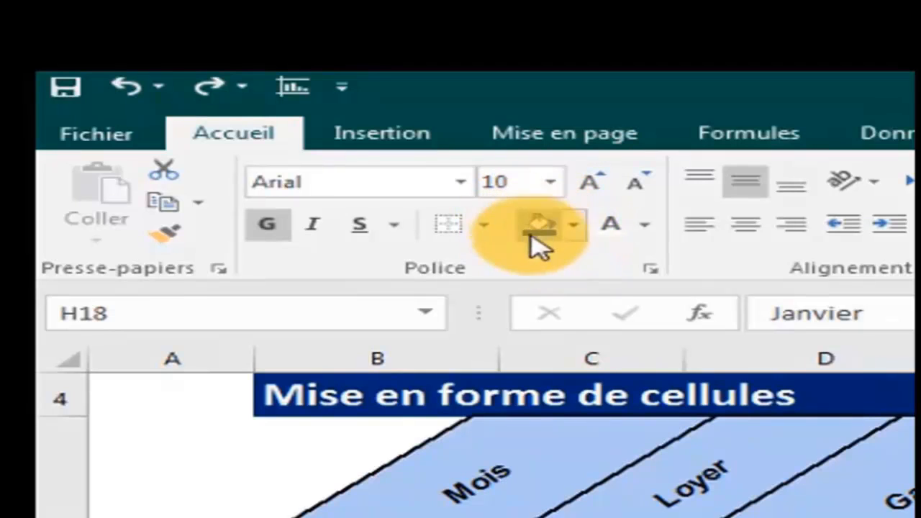
left_click(574, 229)
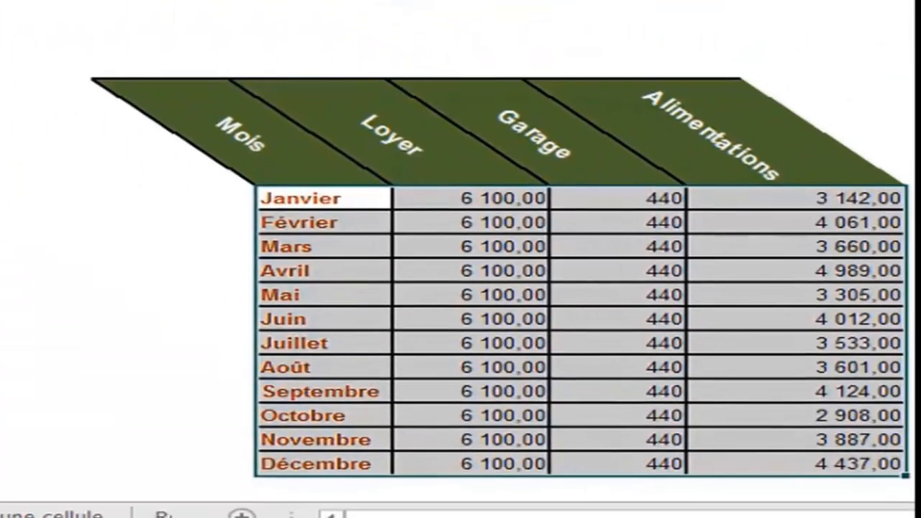
left_click(291, 272)
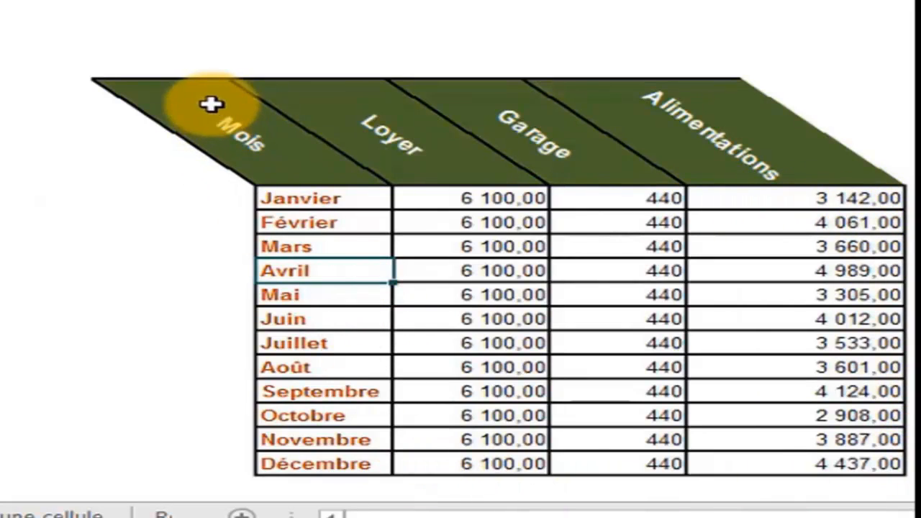
mouse_move(98, 86)
left_mouse_down()
mouse_move(401, 137)
mouse_move(754, 148)
left_mouse_up()
left_click(430, 149)
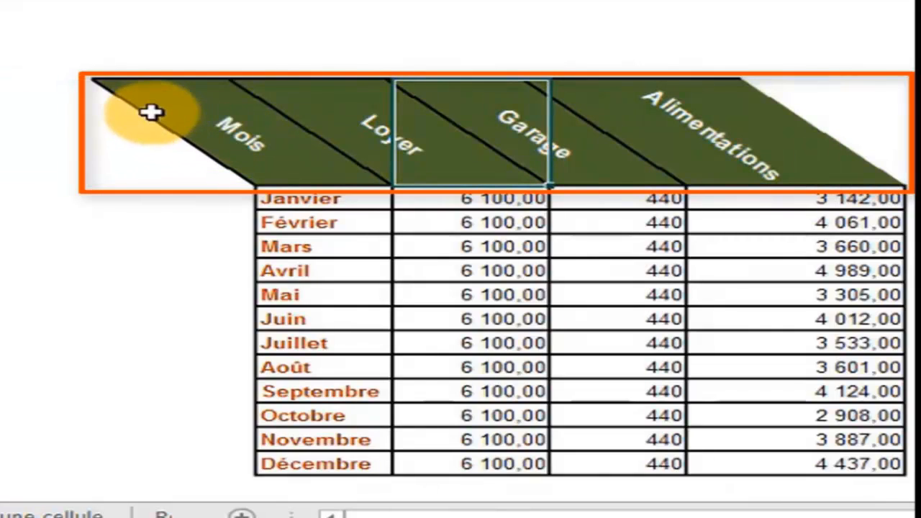
left_click_drag(180, 151, 728, 165)
left_click(267, 132)
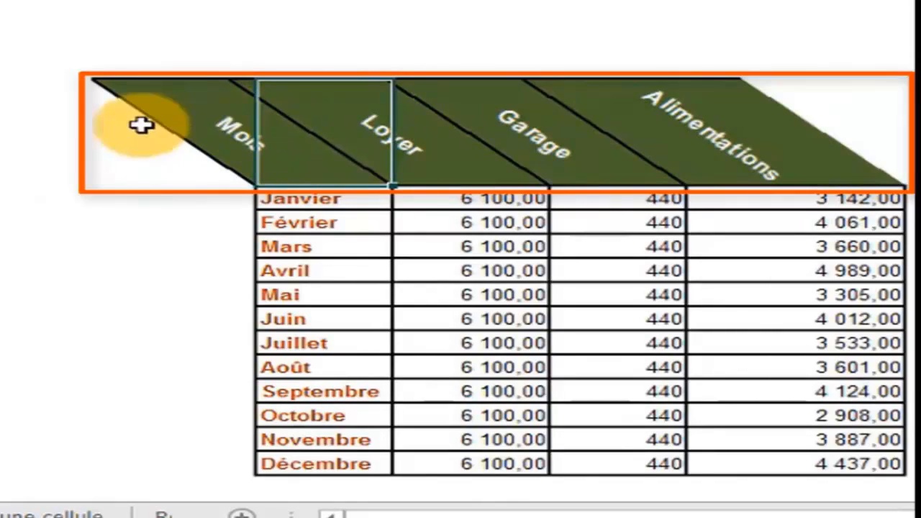
left_click_drag(177, 147, 409, 152)
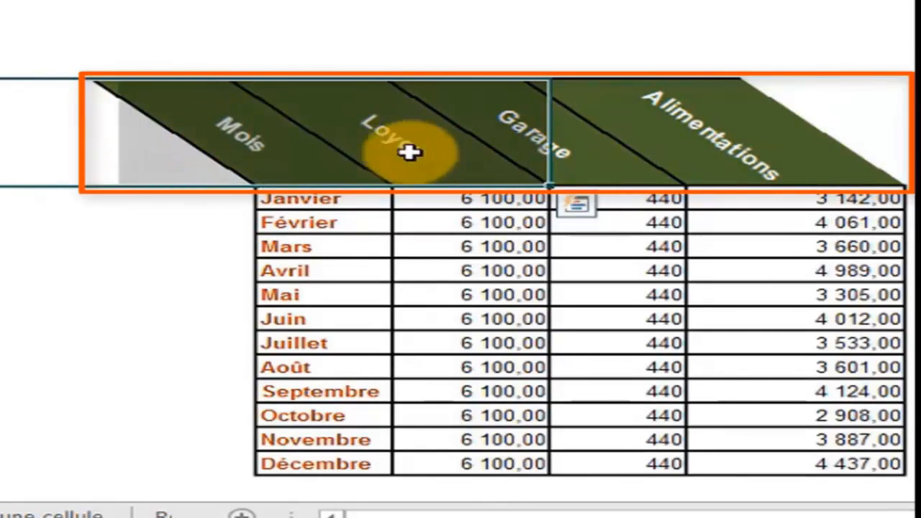
left_click(409, 152)
- Remove the fill from the green header cells, Mois to Alimentations, and set their text colour to black
mouse_move(172, 89)
left_mouse_down()
mouse_move(415, 139)
mouse_move(794, 138)
left_mouse_up()
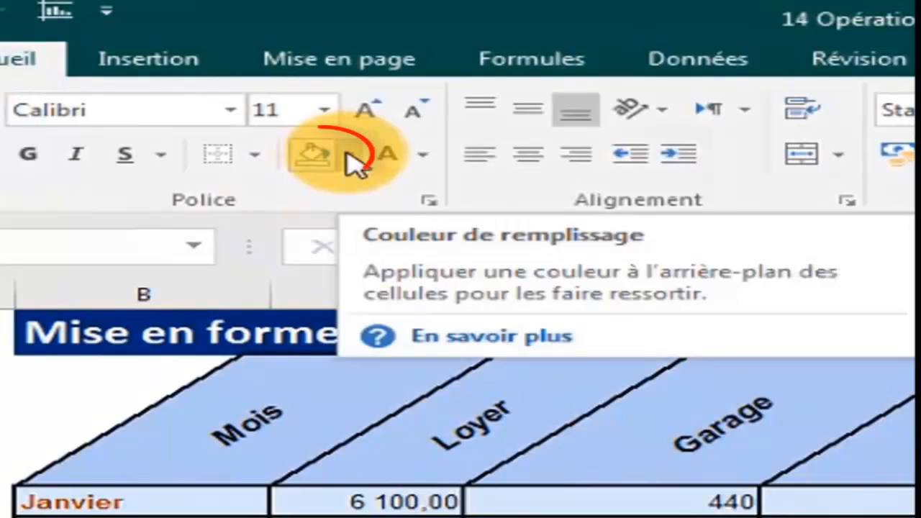
left_click(353, 160)
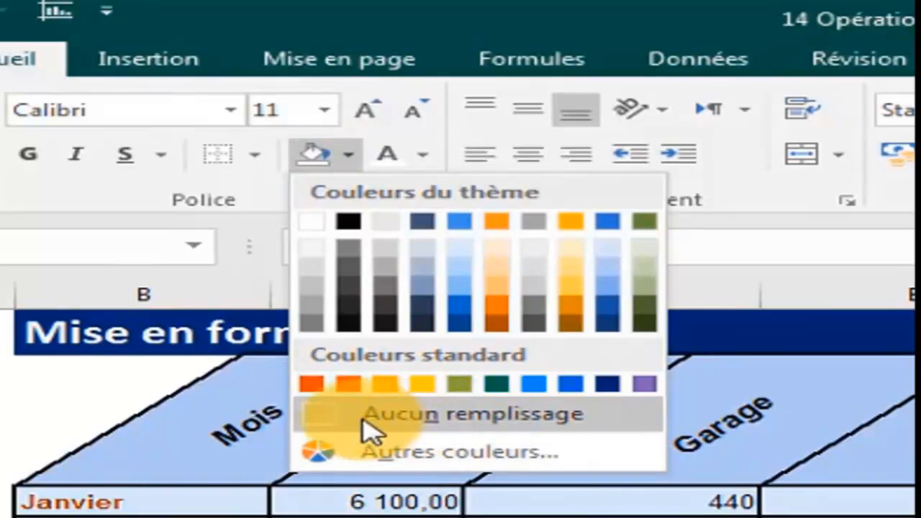
left_click(418, 426)
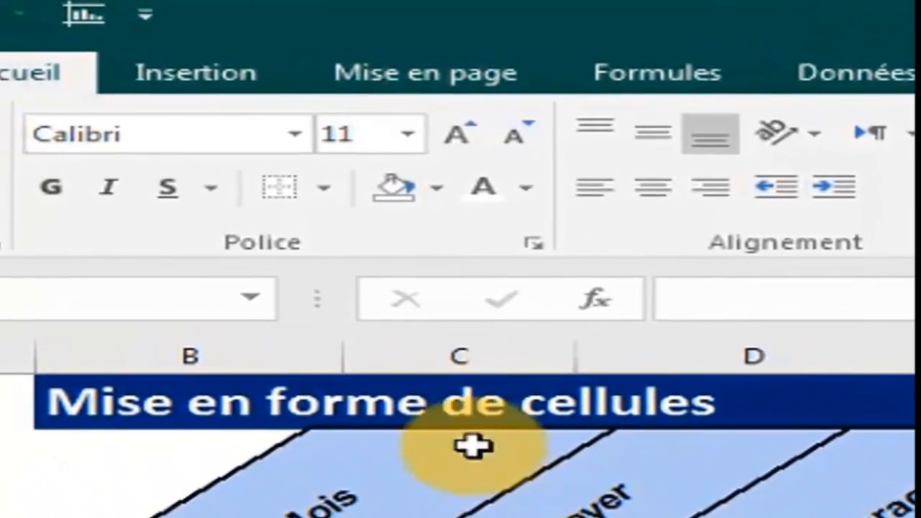
left_click(527, 189)
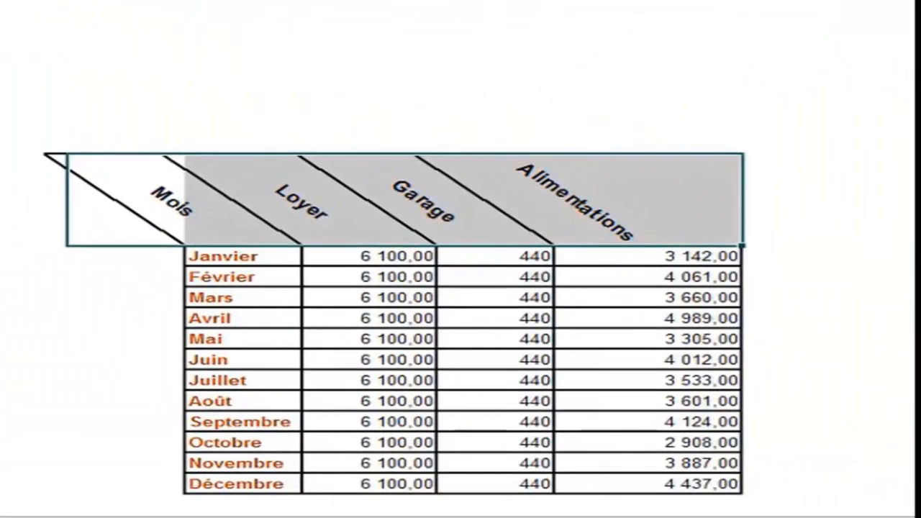
left_click(5, 225)
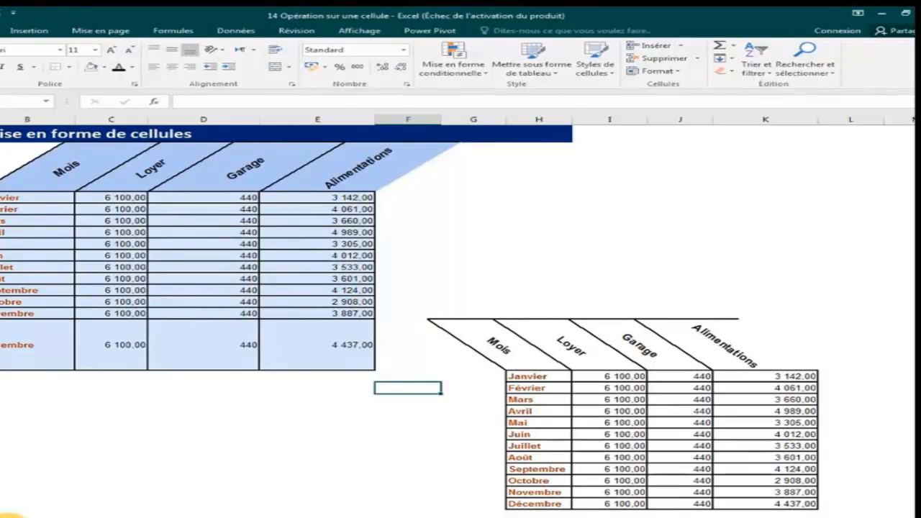
- Remove all borders from the unfilled table with slanted headers, header row included, using Aucune bordure
left_click(11, 517)
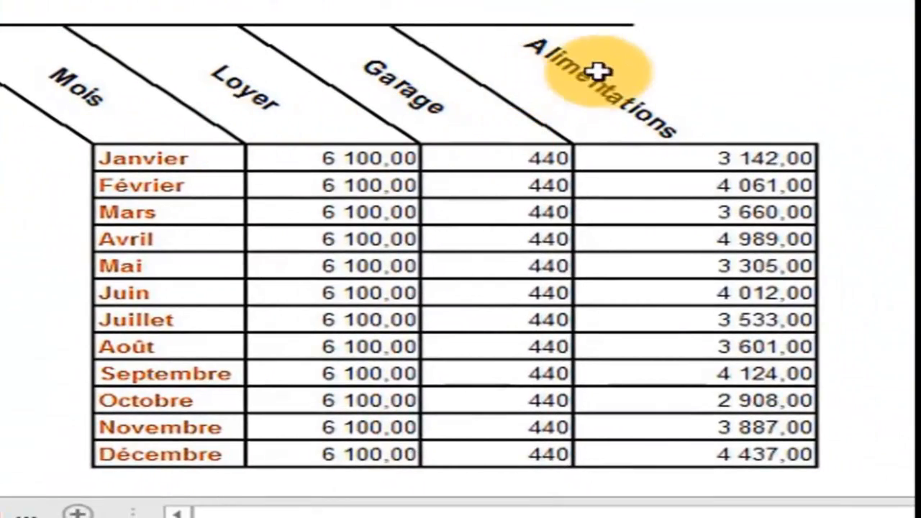
left_click(284, 91)
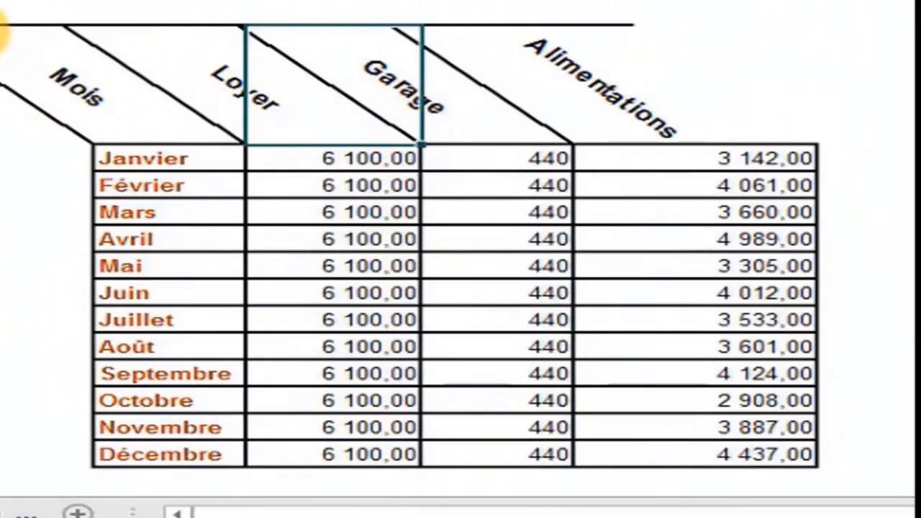
mouse_move(2, 34)
left_mouse_down()
mouse_move(10, 251)
mouse_move(181, 355)
mouse_move(679, 434)
mouse_move(733, 468)
left_mouse_up()
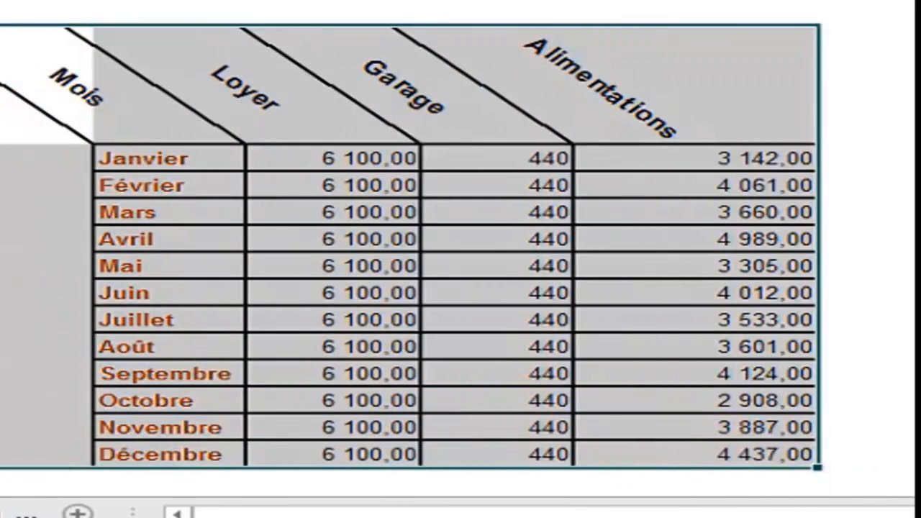
left_click(1, 82)
left_click_drag(1, 83, 763, 460)
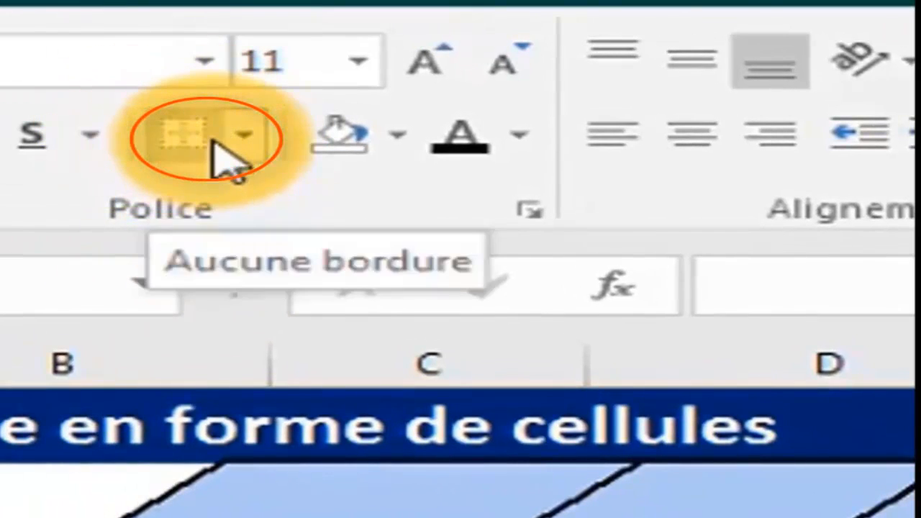
left_click(242, 138)
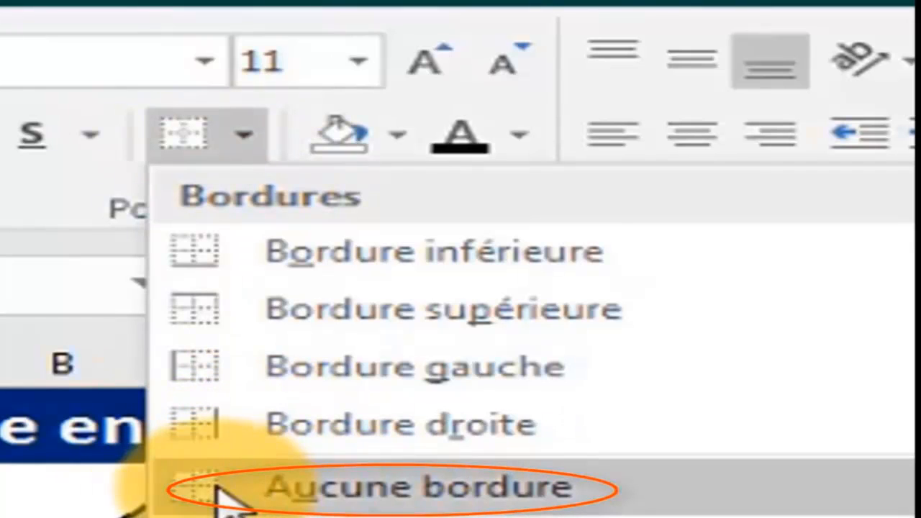
left_click(450, 496)
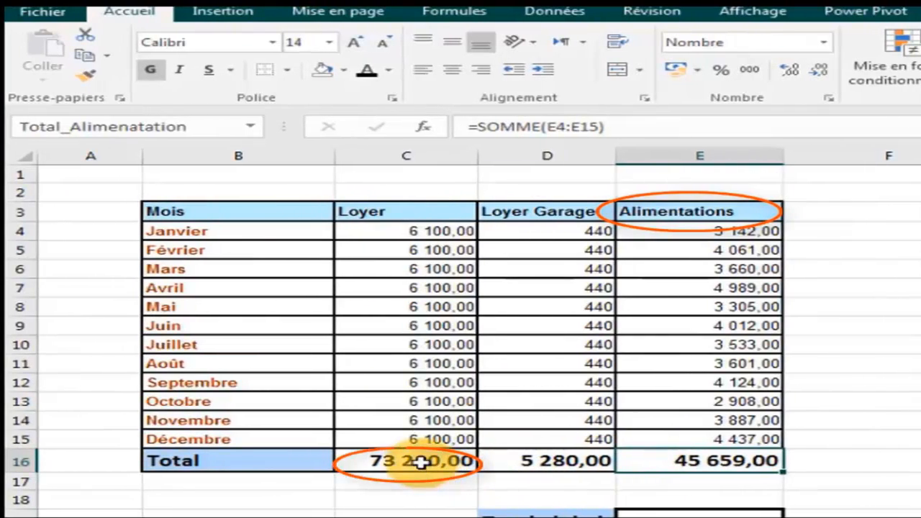
left_click(328, 398)
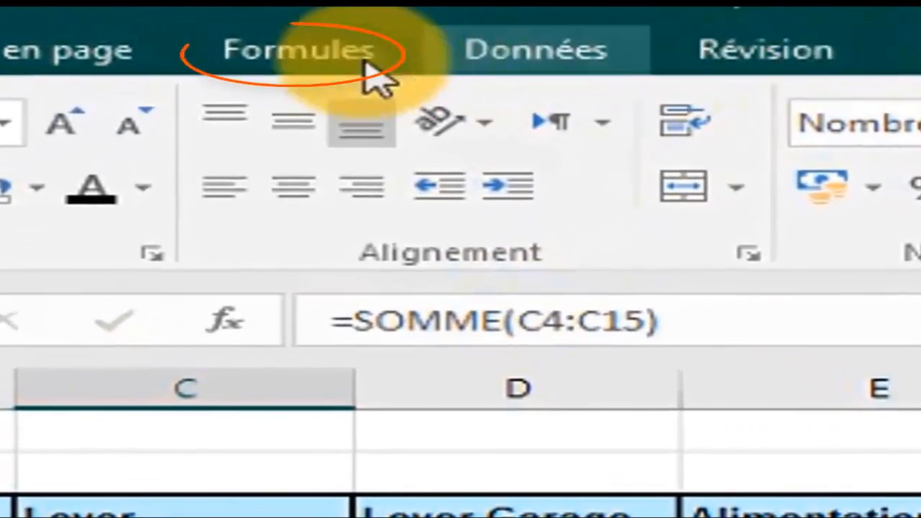
left_click(296, 66)
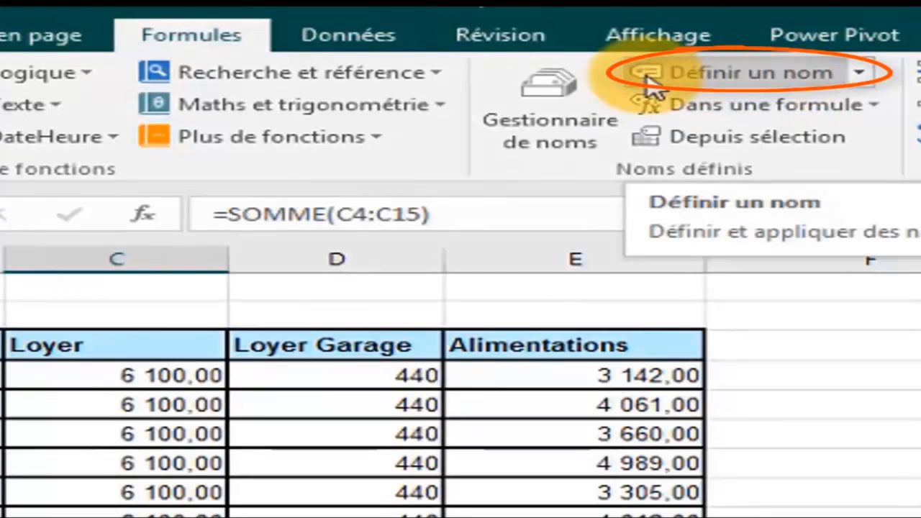
left_click(699, 76)
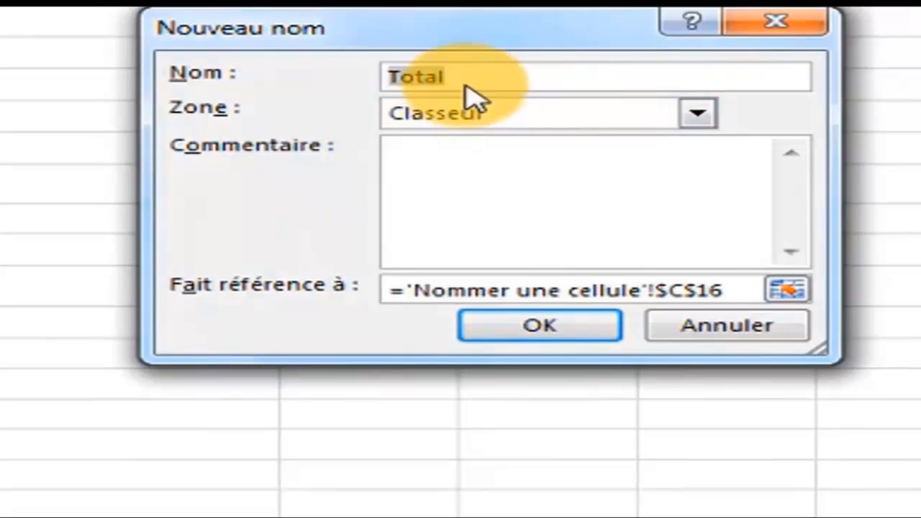
left_click(701, 342)
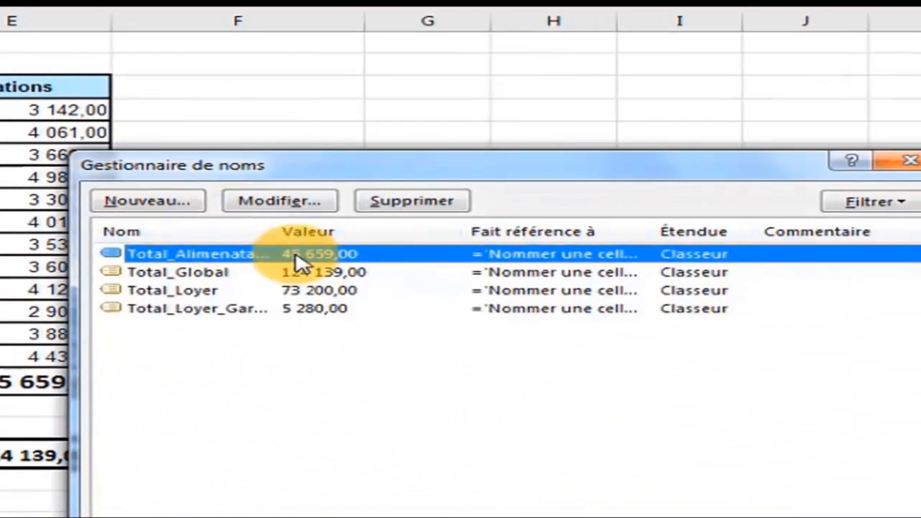
- Delete all four defined names, Total_Alimenatation, Total_Global, Total_Loyer and Total_Loyer_Garage, from the name manager and close it
key("shift+Down")
key("shift+Down")
key("shift+Down")
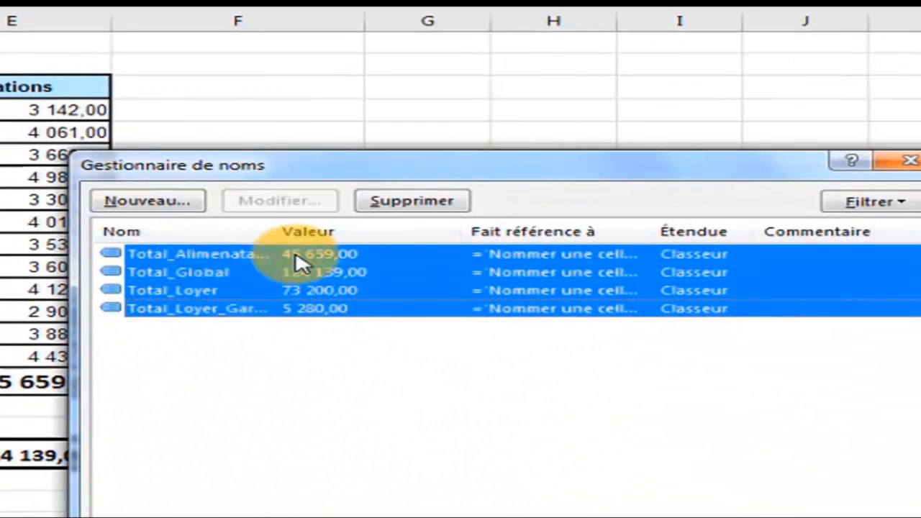
left_click(380, 206)
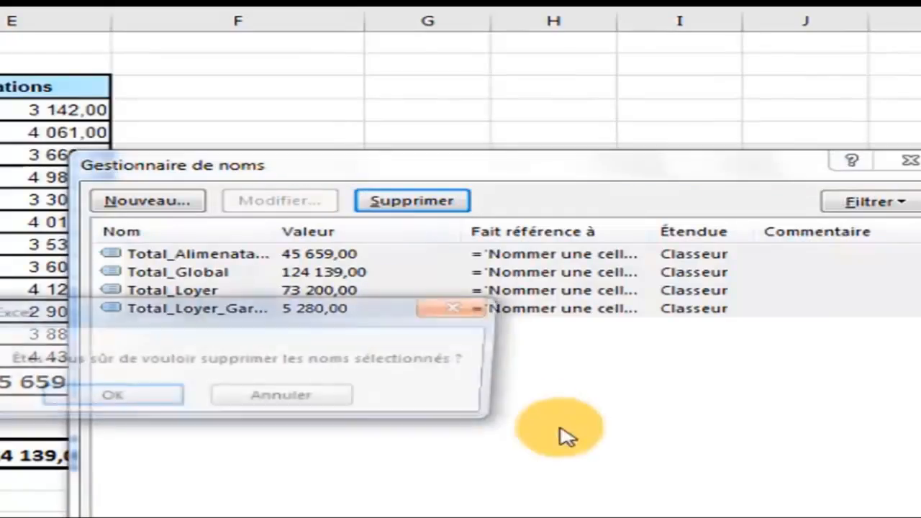
left_click(128, 399)
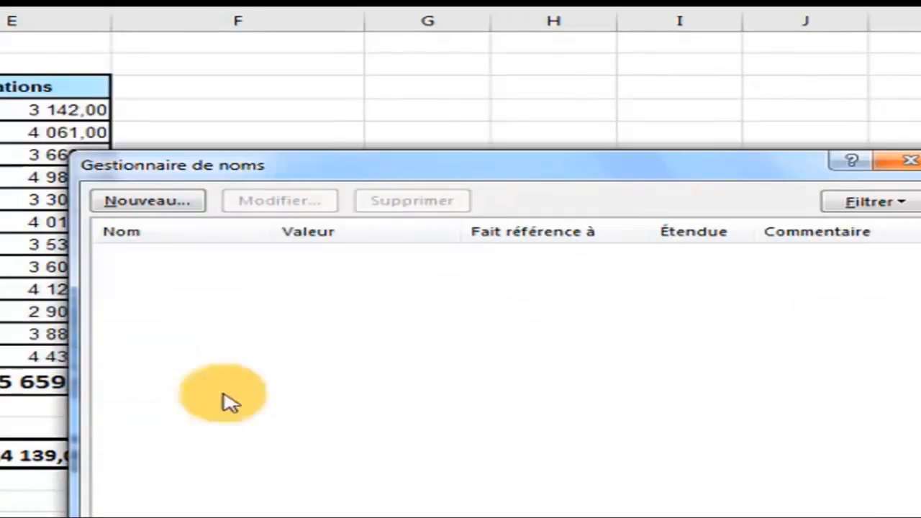
left_click(900, 161)
left_click(681, 179)
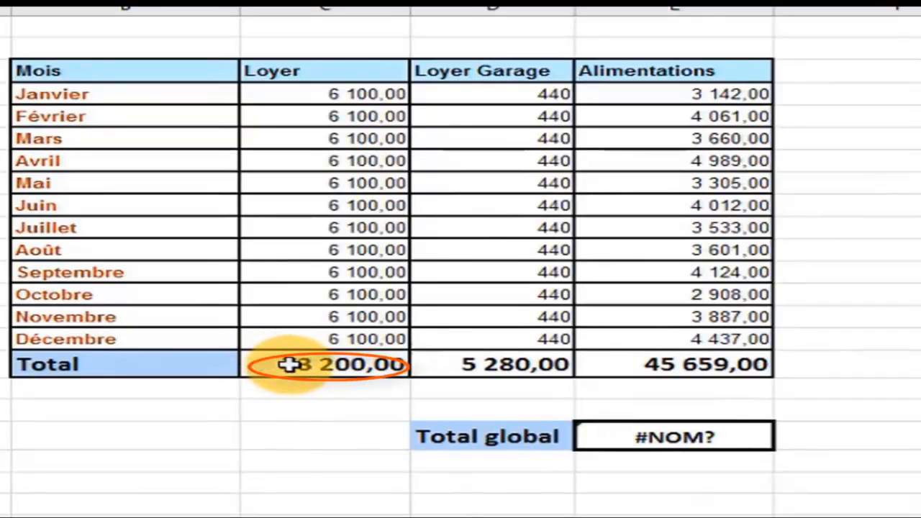
- Define the name Total_Loyer, with workbook scope, for the Loyer total in C16
left_click(291, 365)
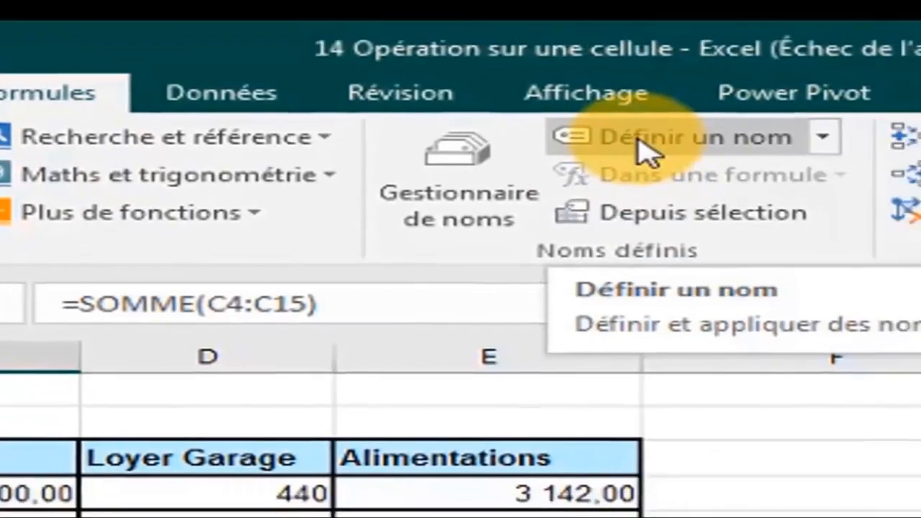
left_click(712, 174)
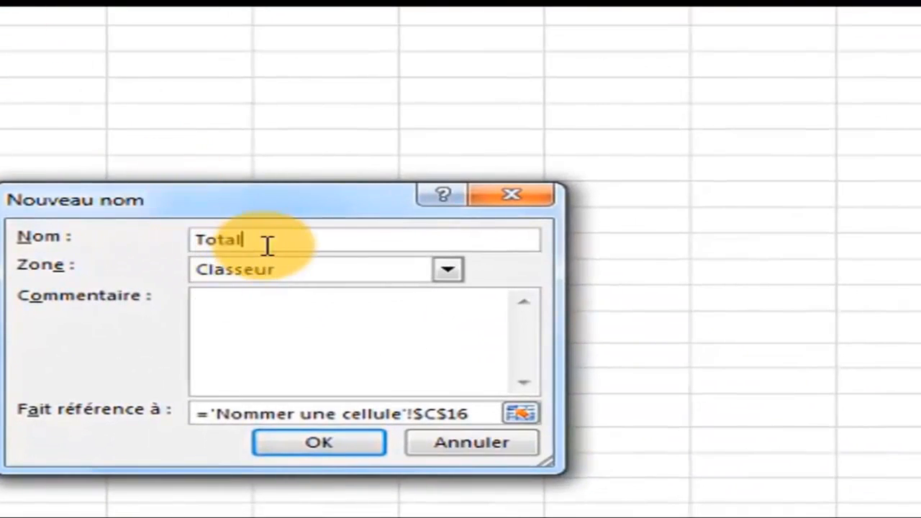
type("_")
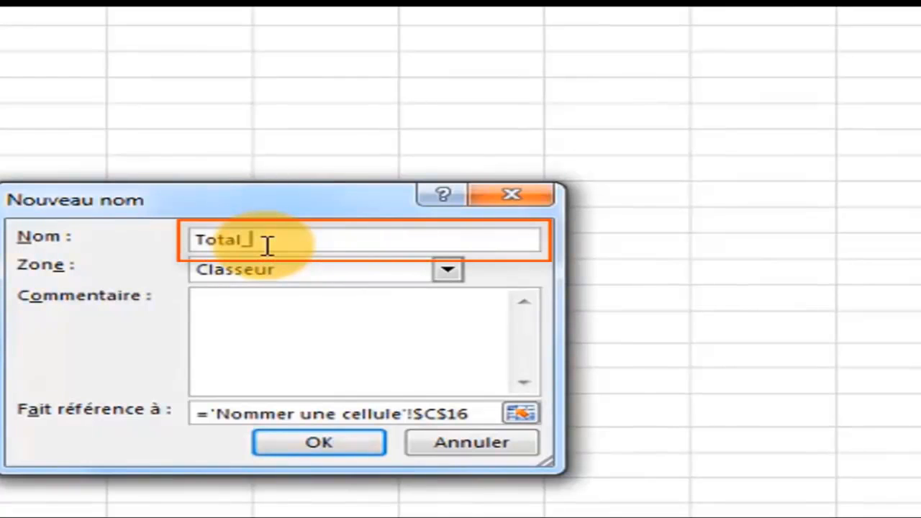
type("Loyer")
left_click(319, 444)
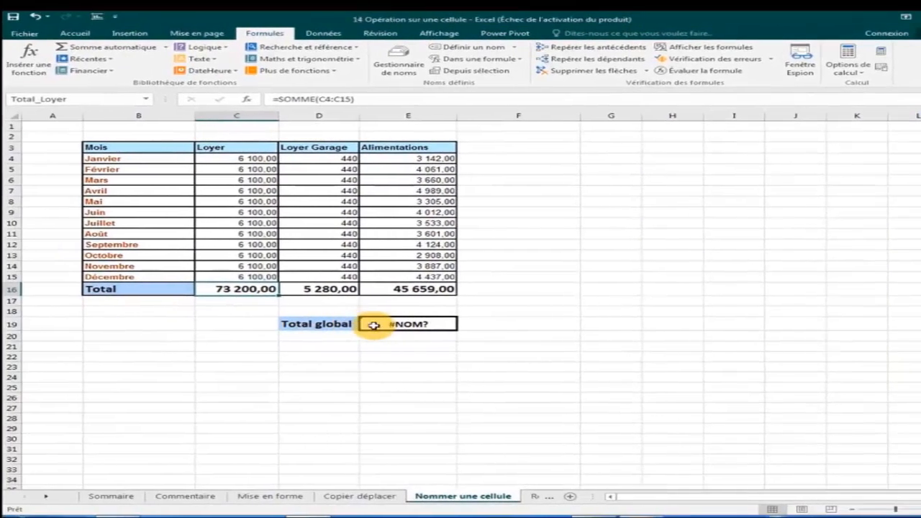
- Clear the Total global formula from cell E19
left_click(389, 326)
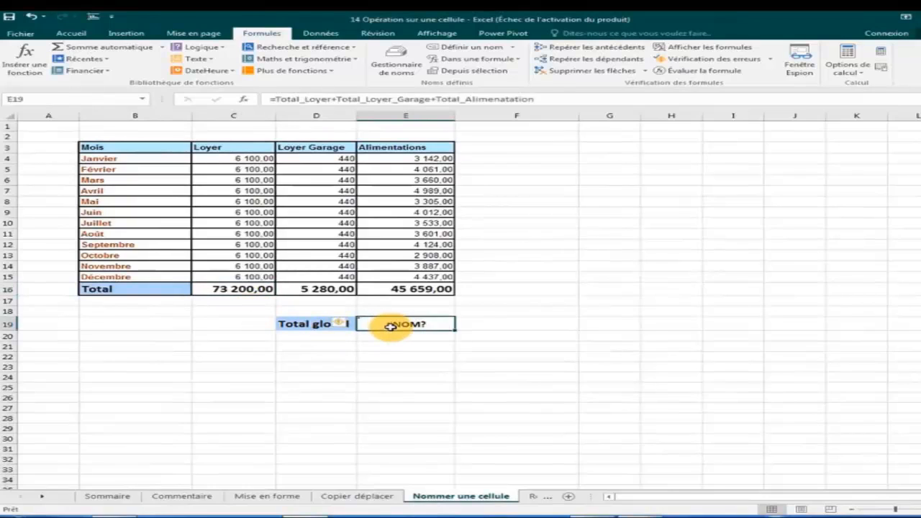
key("Delete")
left_click(403, 355)
- Define the name Total_Loyer_Garage for the Loyer Garage total in D16, and check the names of C16 and D16
left_click(236, 290)
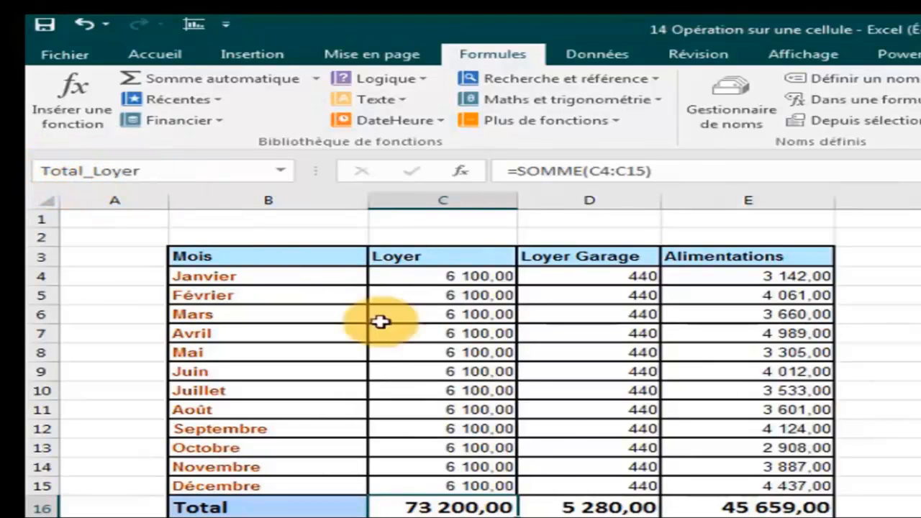
left_click(589, 506)
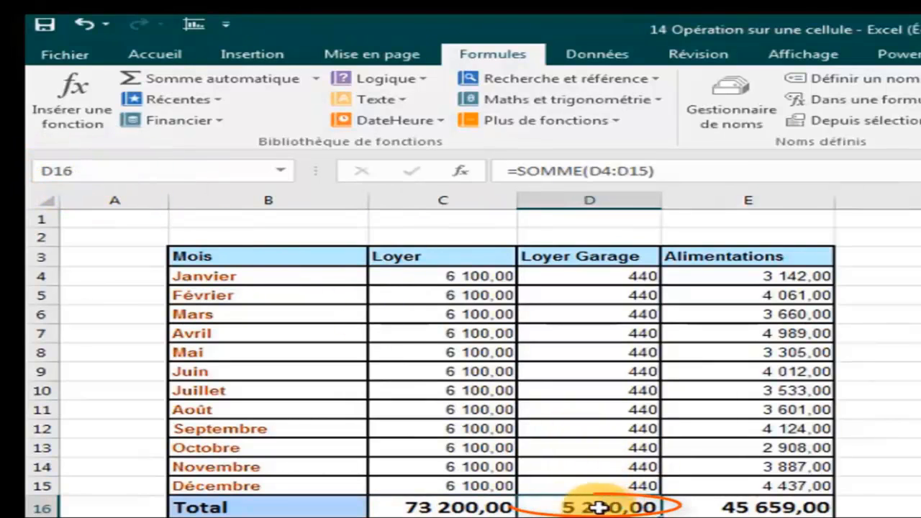
left_click(403, 507)
left_click(550, 506)
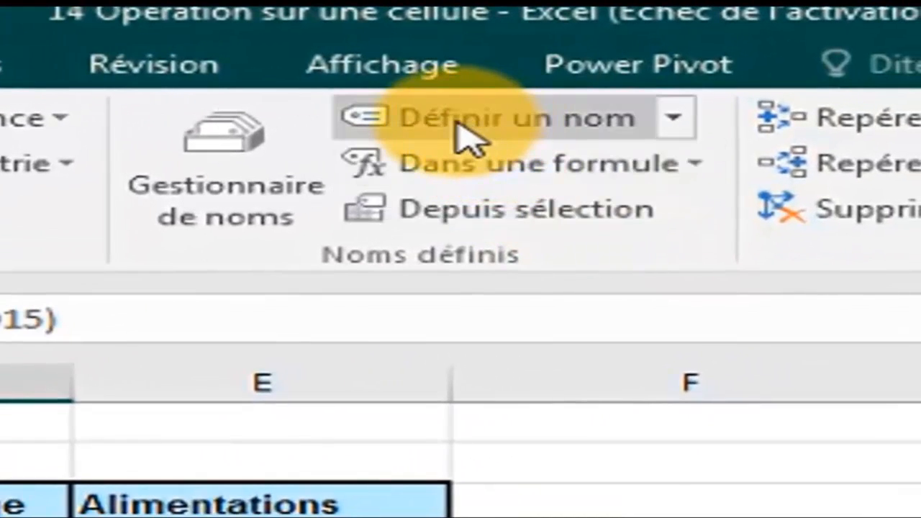
left_click(458, 125)
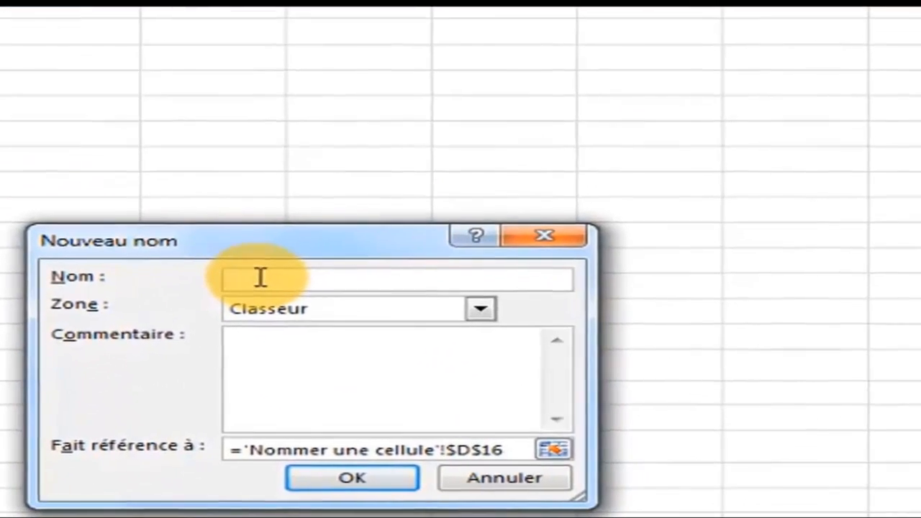
type("Loy")
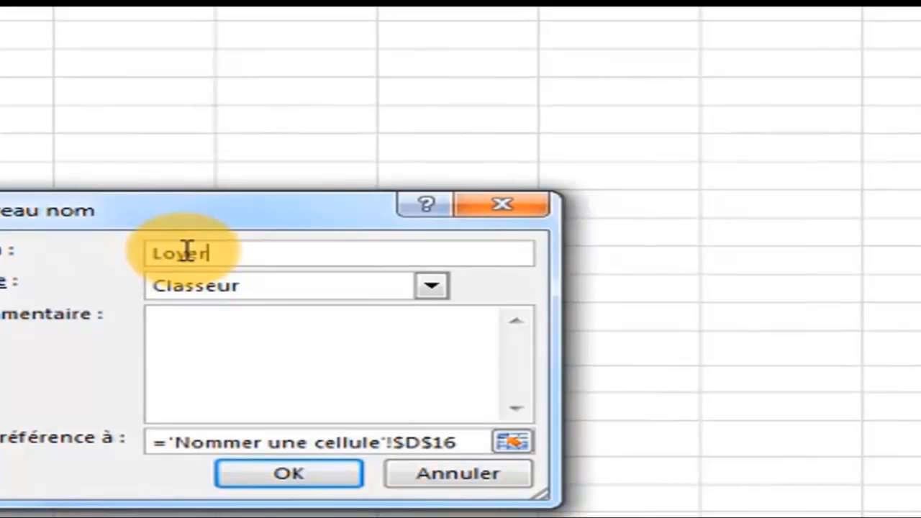
type("er")
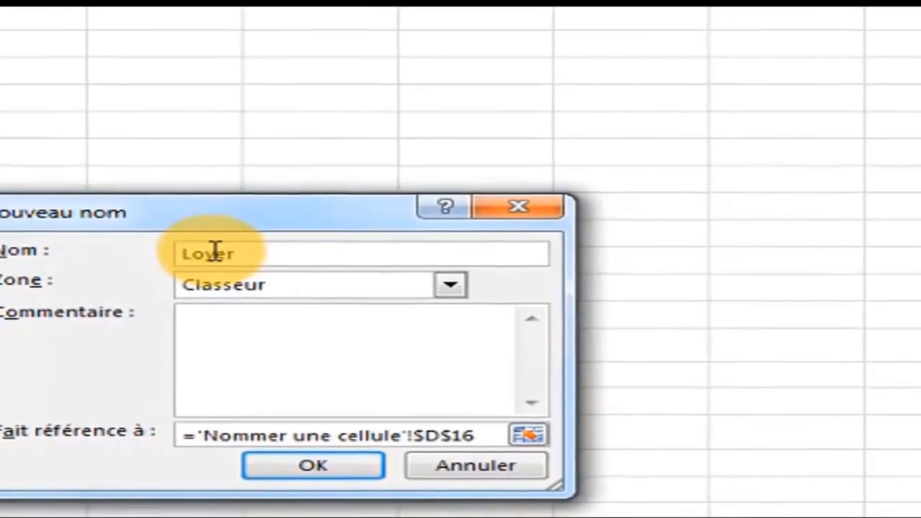
key("BackSpace")
key("BackSpace")
key("BackSpace")
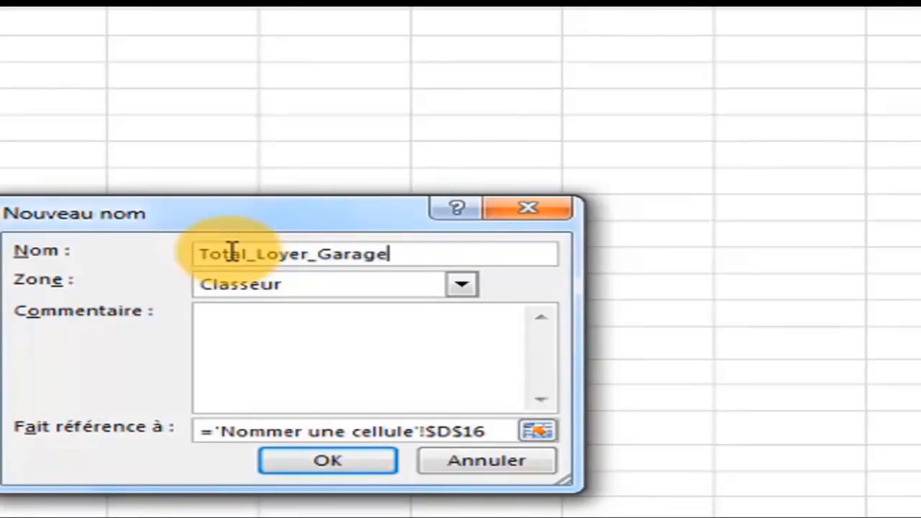
left_click(362, 469)
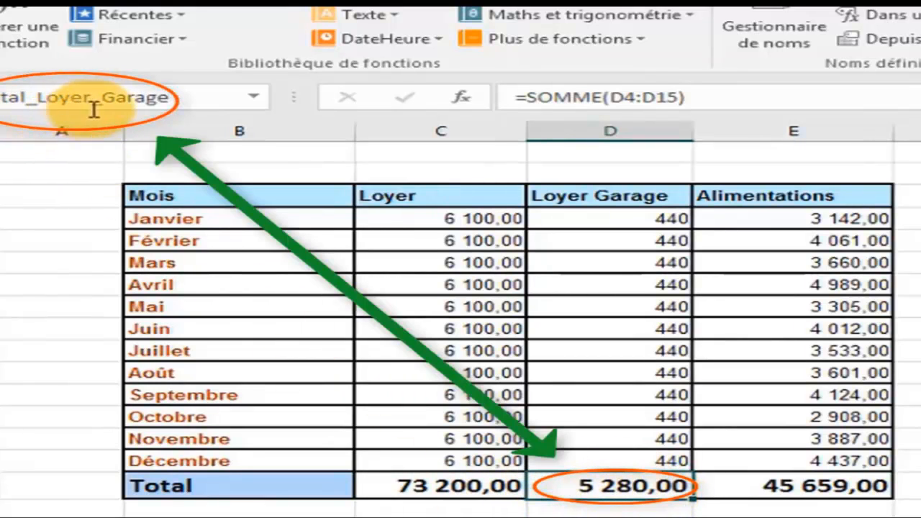
left_click(472, 489)
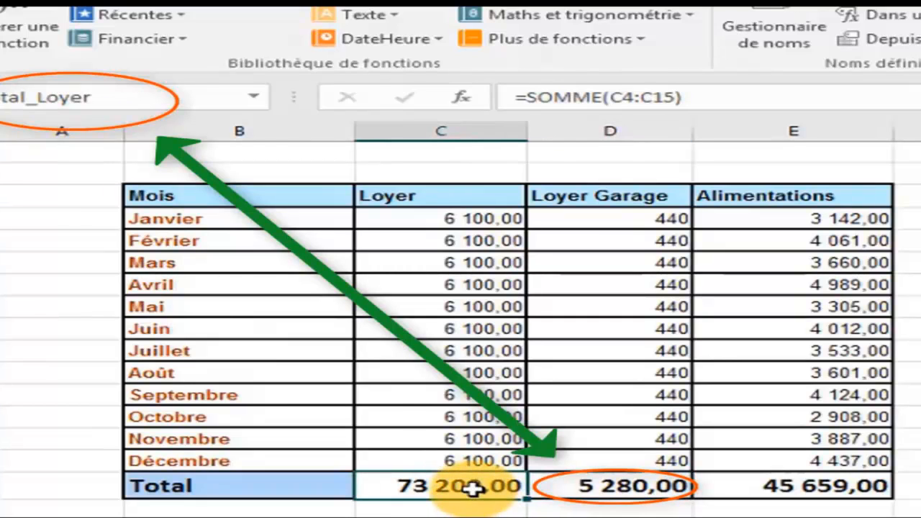
left_click(555, 486)
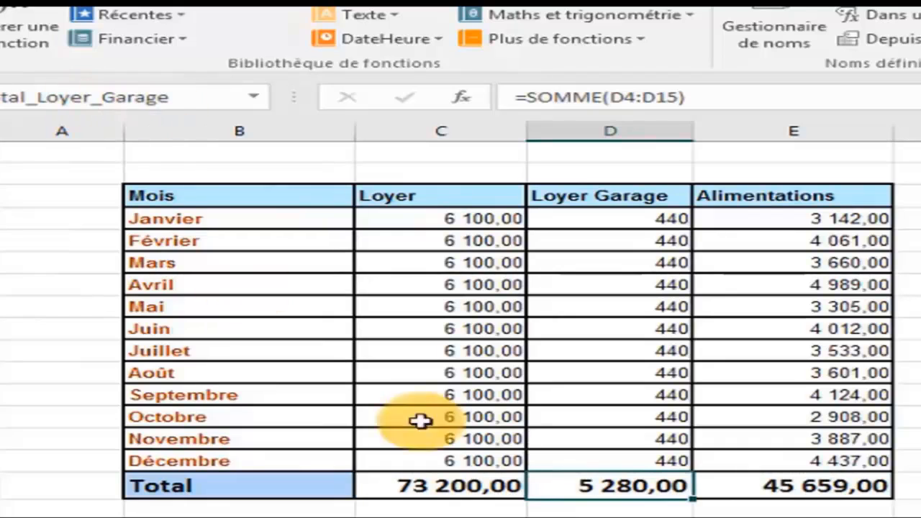
- Define the name Total_Alilentation for the Alimentations total in E16
left_click(788, 486)
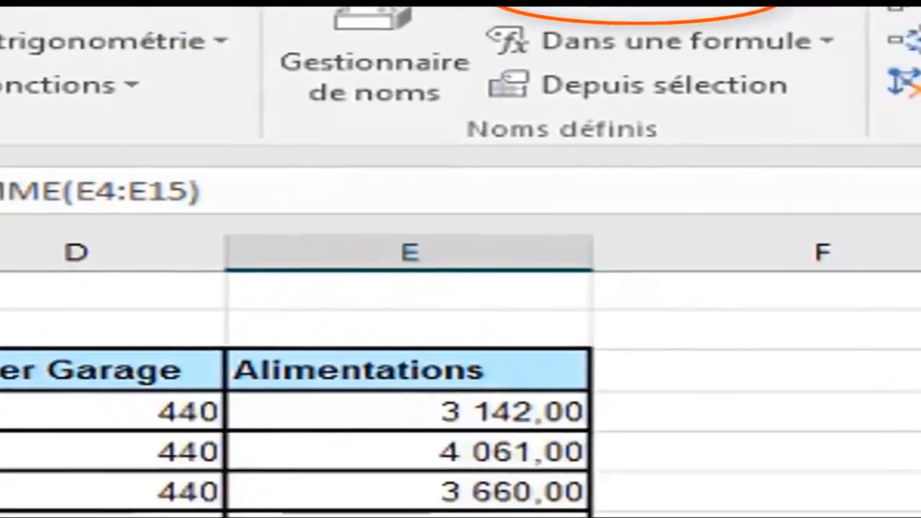
left_click(774, 108)
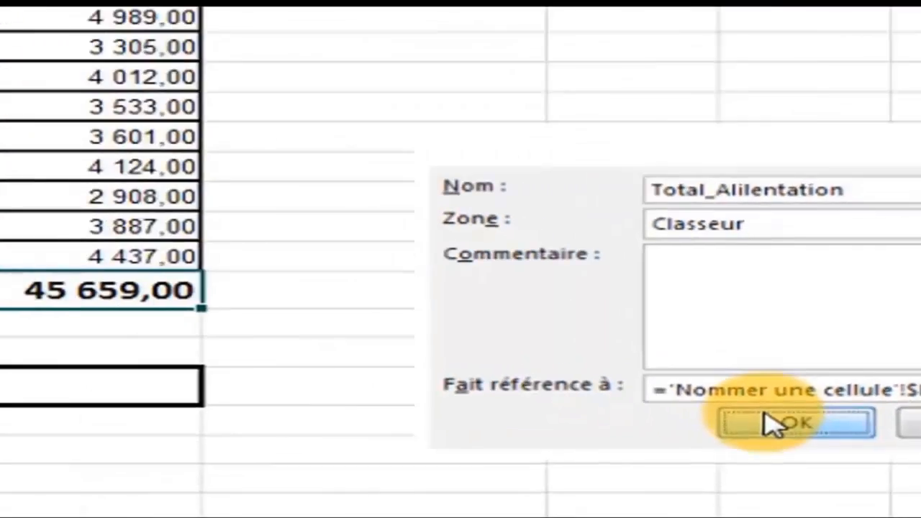
left_click(460, 321)
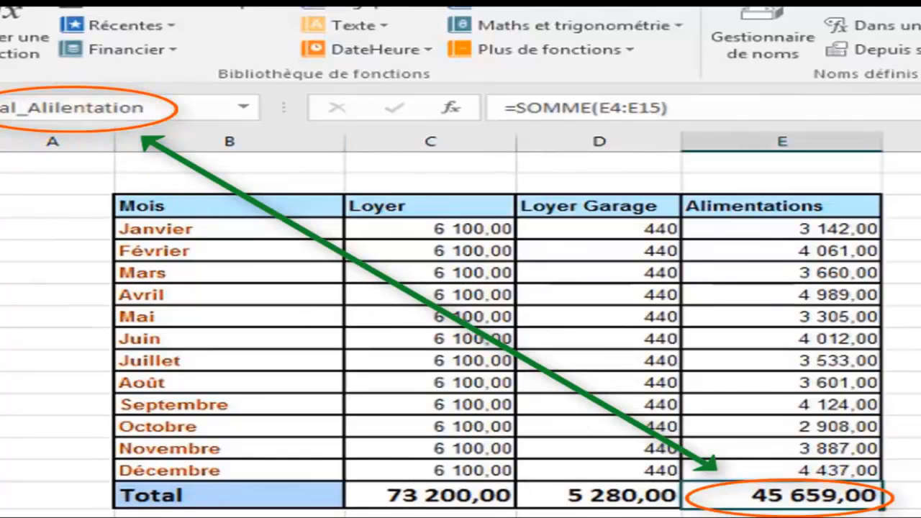
- Check the names assigned to the Loyer and Loyer Garage total cells, C16 and D16
left_click(914, 448)
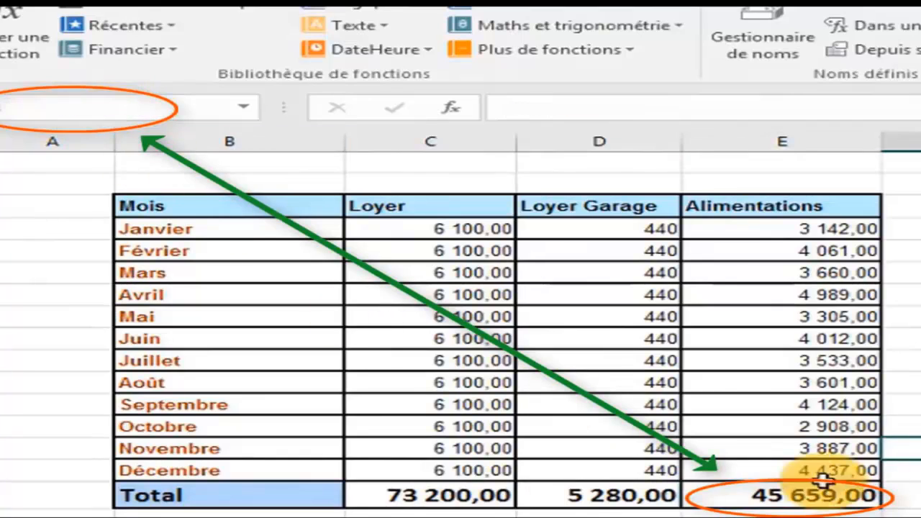
left_click(449, 496)
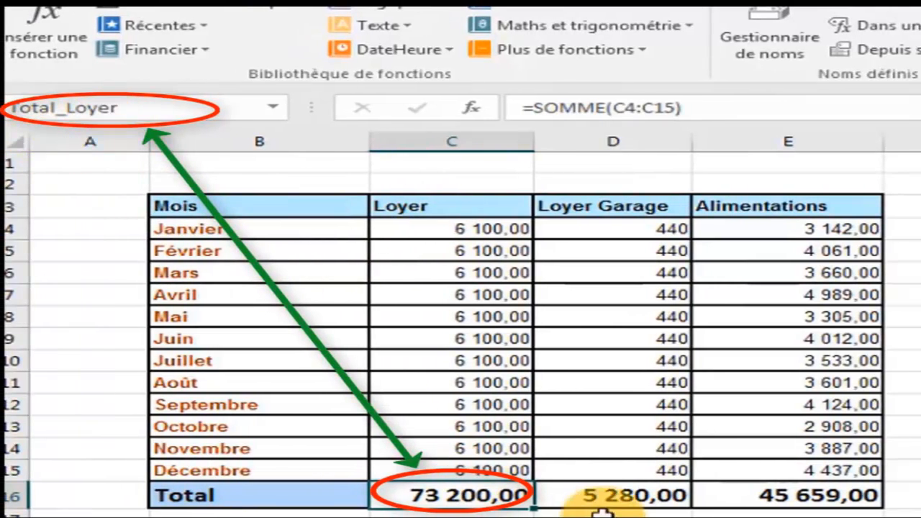
left_click(604, 504)
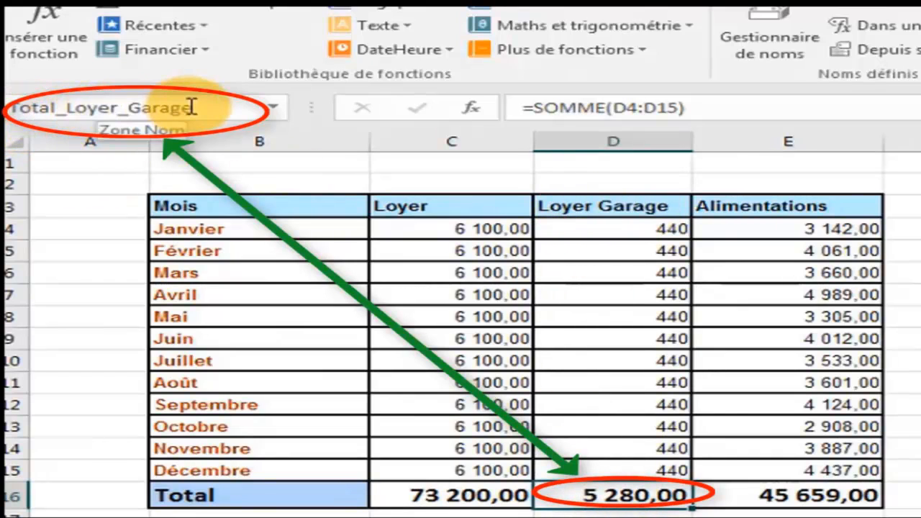
- Calculate the global total in E19 with =Total_Loyer+Total_Loyer_Garage+Total_Alilentation, picking the named total cells, and review the entered formula
left_click(751, 492)
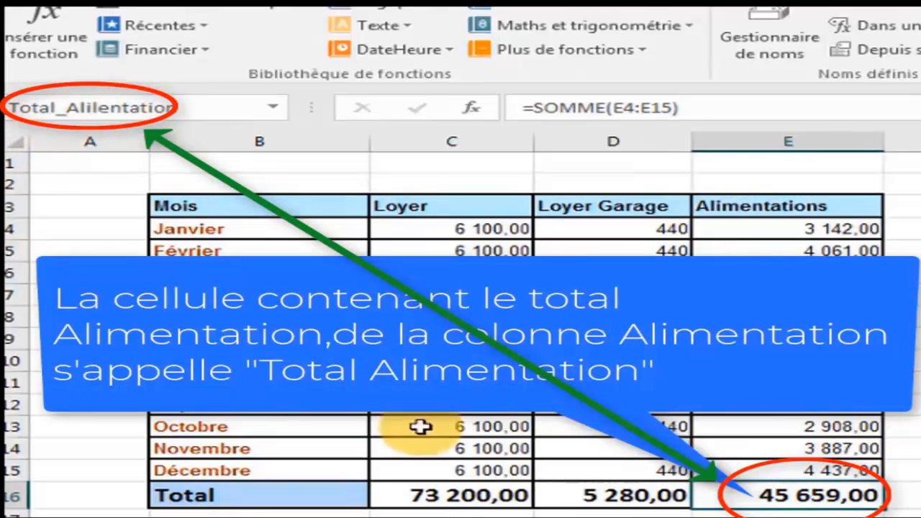
left_click(907, 517)
left_click(788, 517)
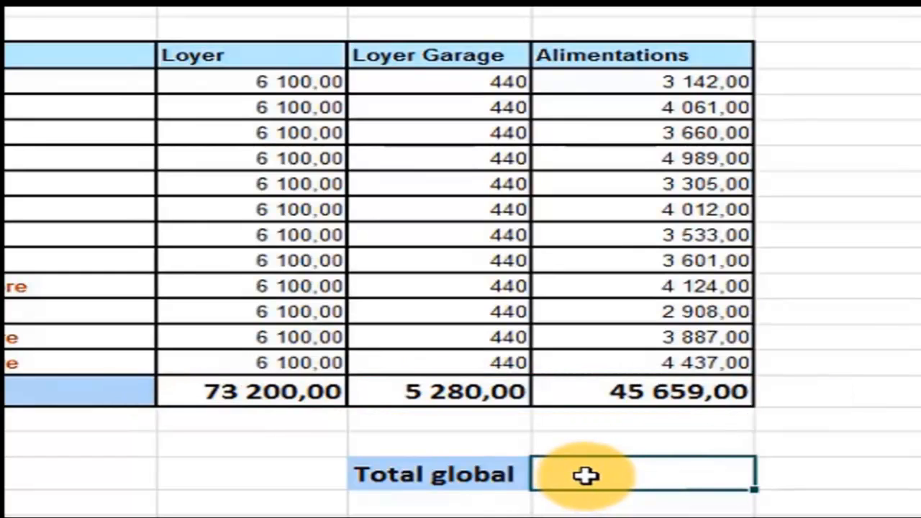
left_click(261, 391)
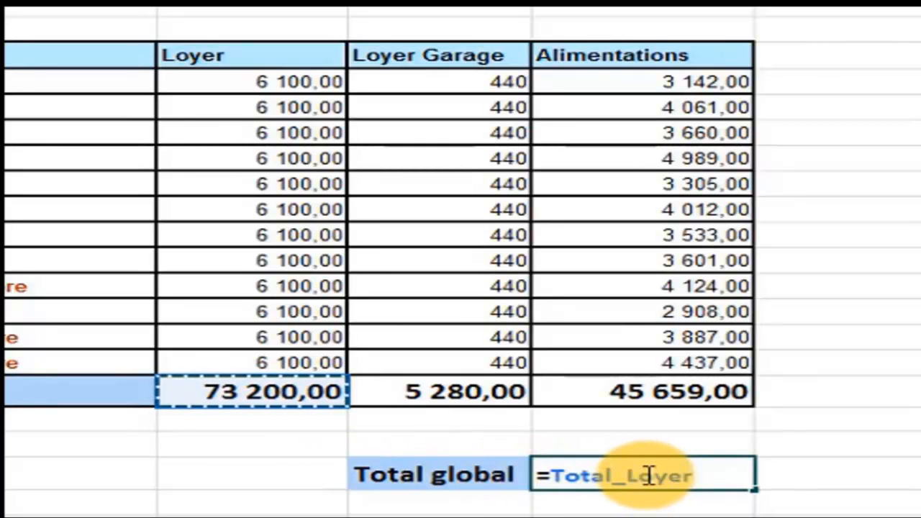
left_click(478, 395)
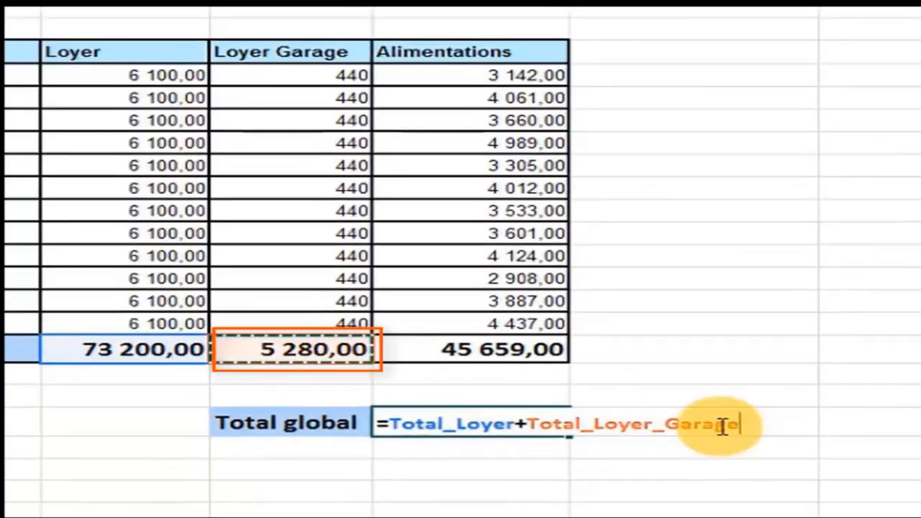
type("+")
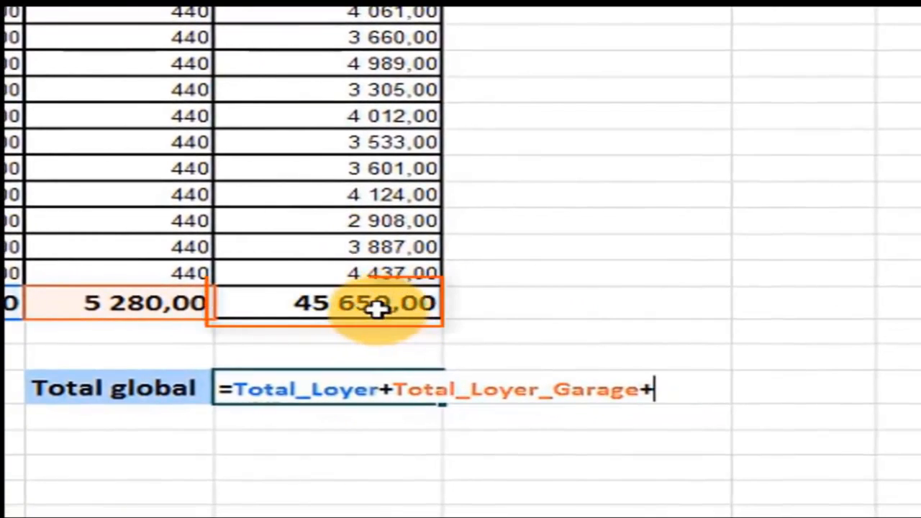
left_click(377, 306)
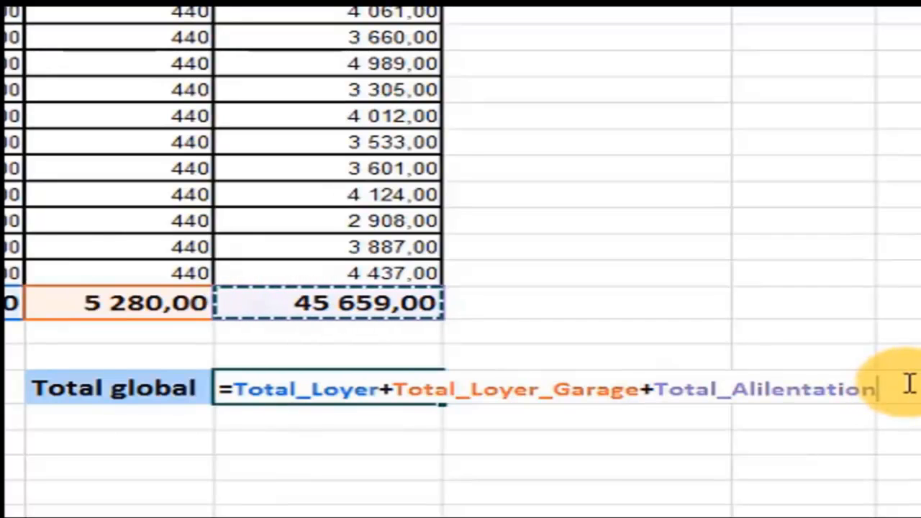
key("Return")
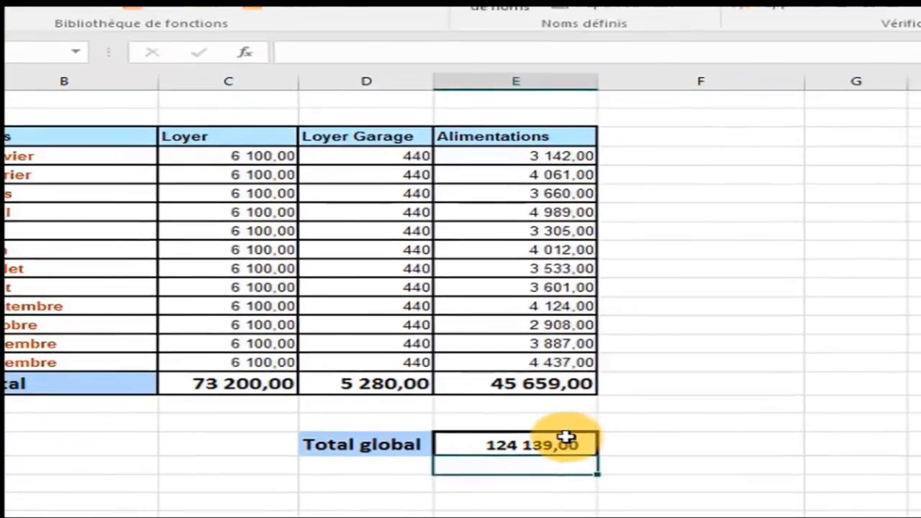
left_click(567, 437)
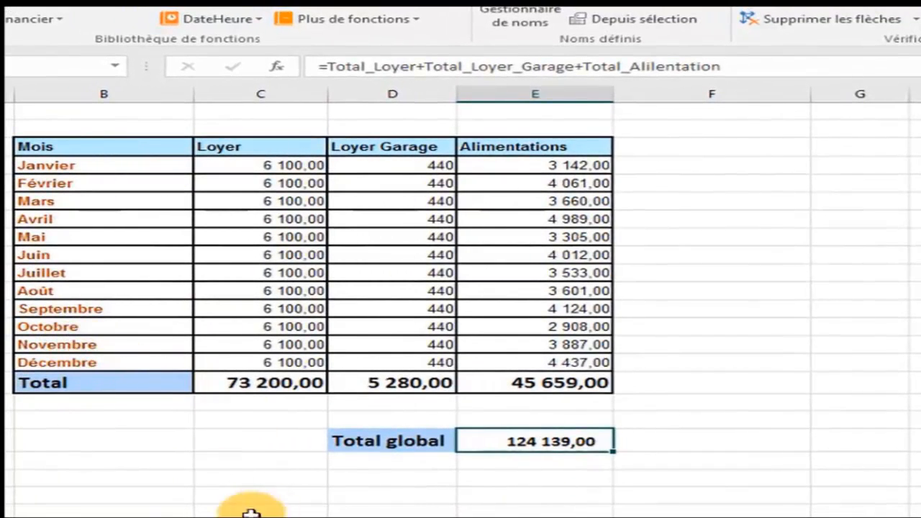
key("ctrl+Page_Up")
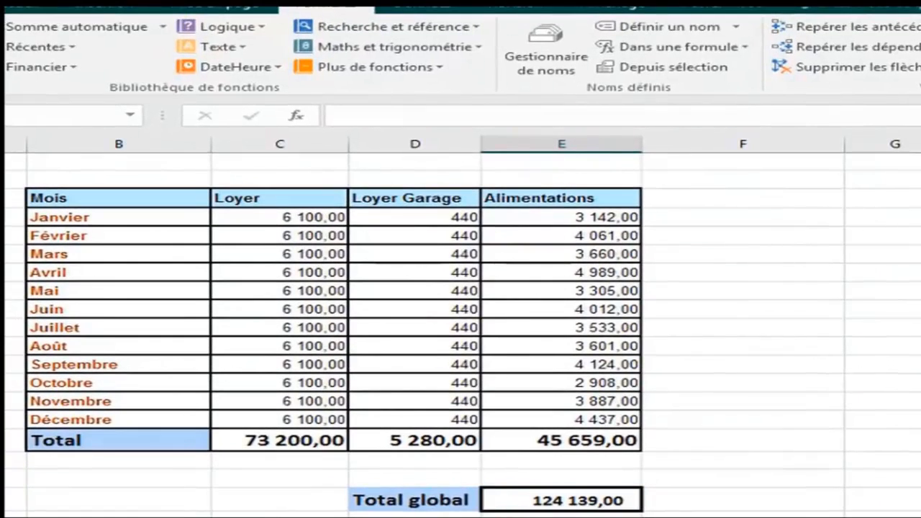
- Delete the defined name Total_Alilentation in the Name Manager, dismissing the Windows colour scheme message
left_click(273, 439)
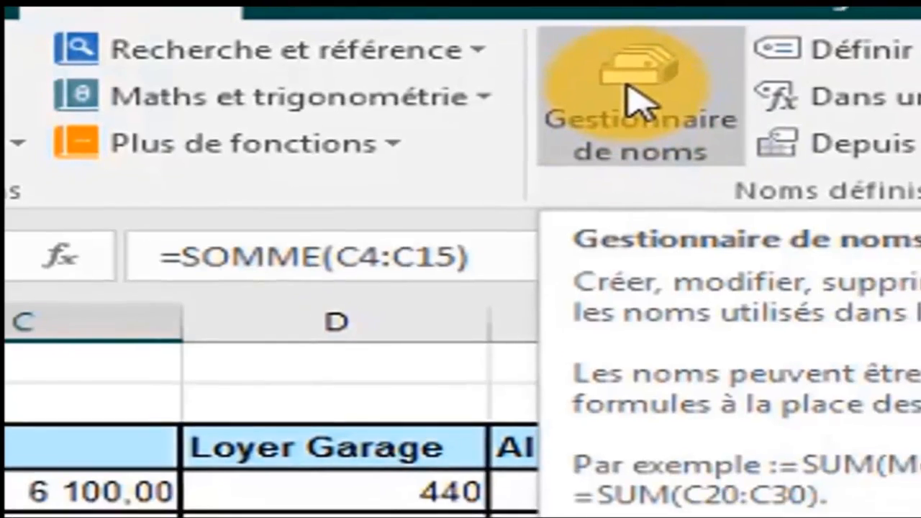
left_click(652, 119)
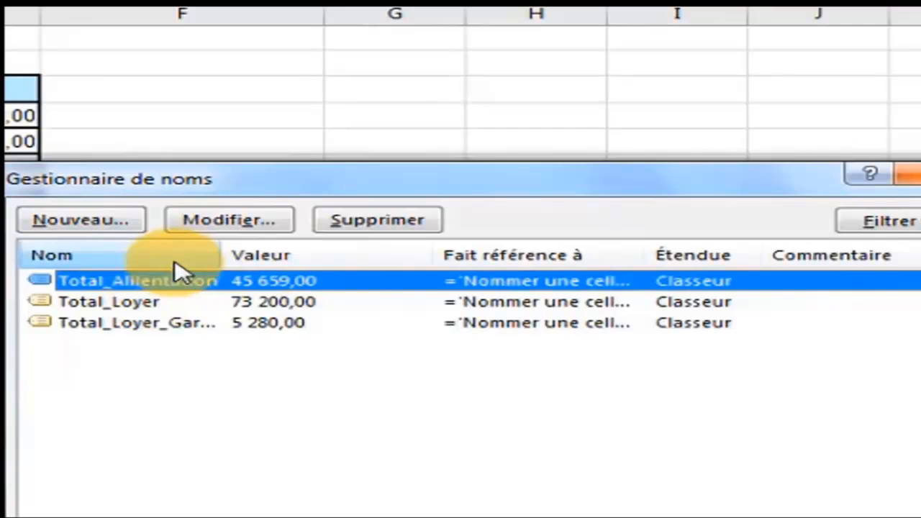
left_click(169, 304)
left_click(171, 287)
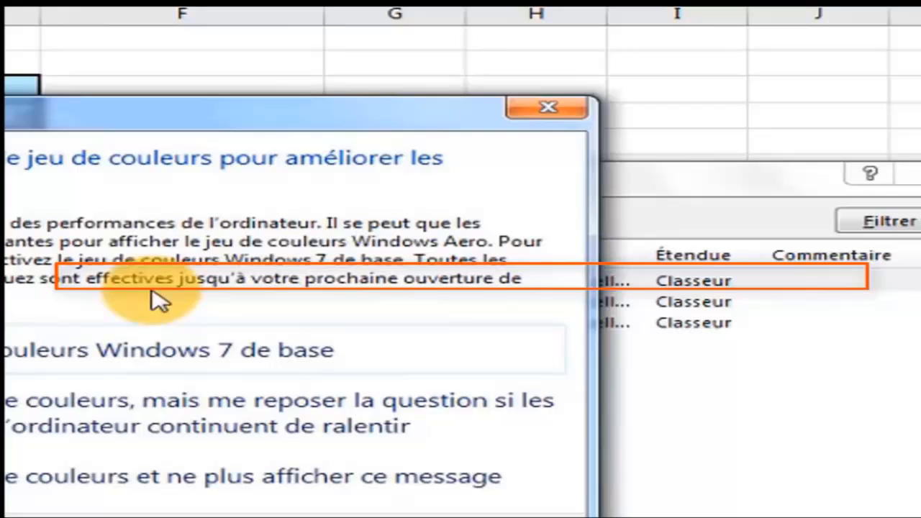
left_click(538, 110)
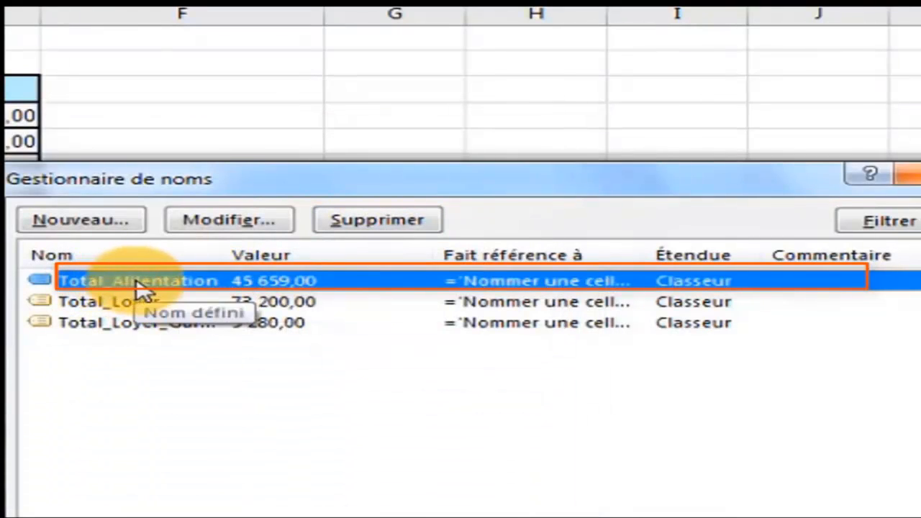
left_click(387, 224)
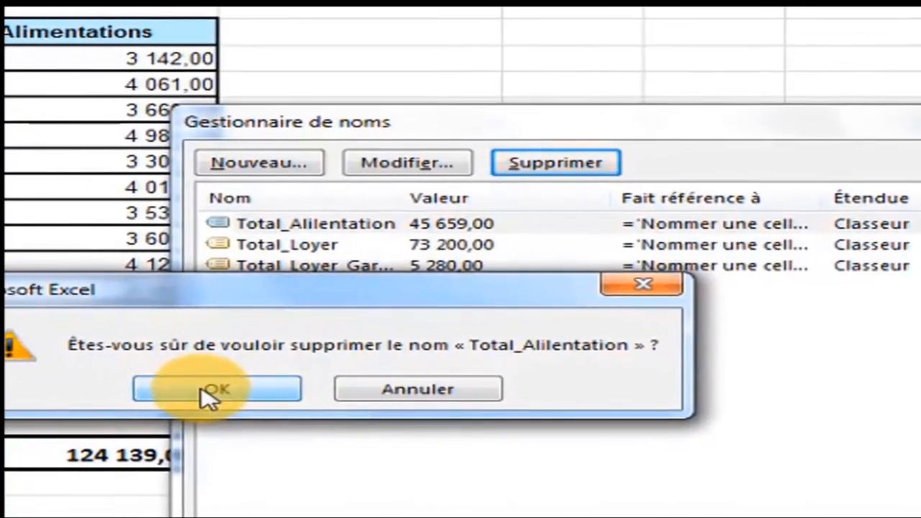
left_click(29, 450)
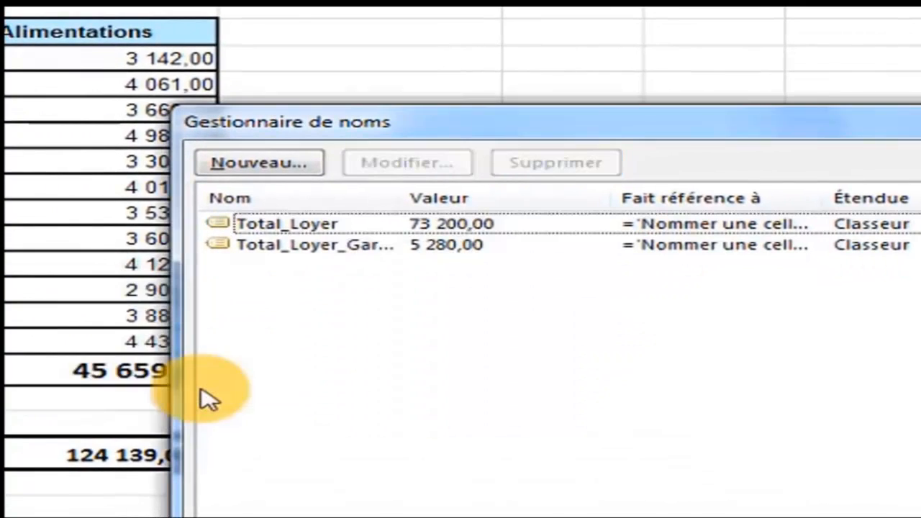
- Delete the defined name Total_Loyer in the Name Manager
left_click(305, 230)
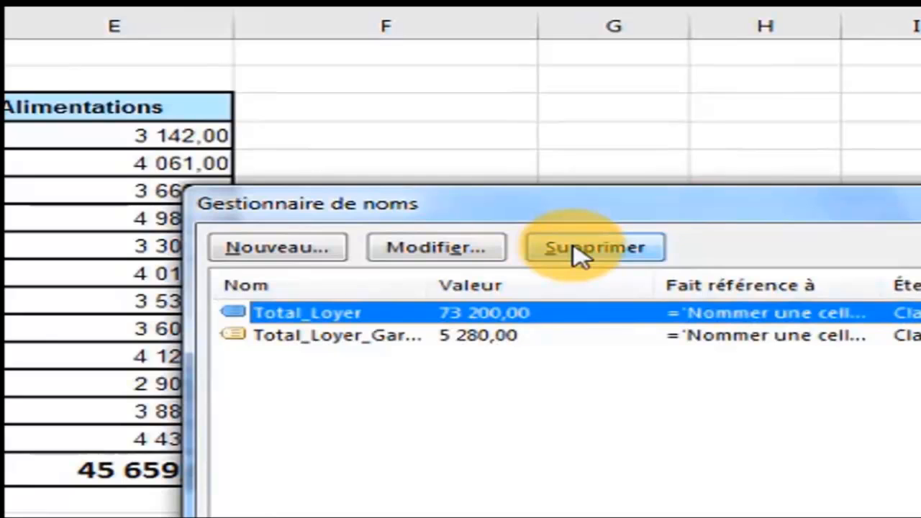
left_click(582, 248)
left_click(276, 466)
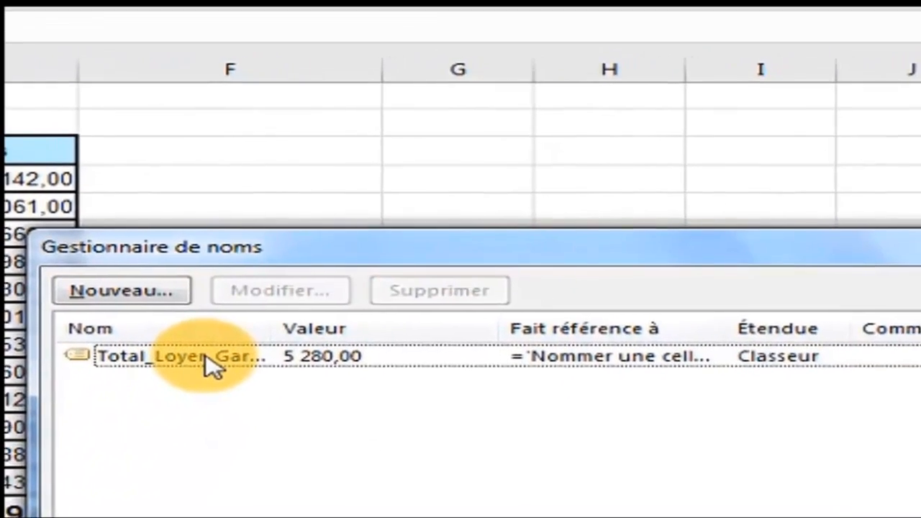
- Rename the defined name Total_Loyer_Garage as Total_Loyer_magasin and close the Name Manager
left_click(209, 360)
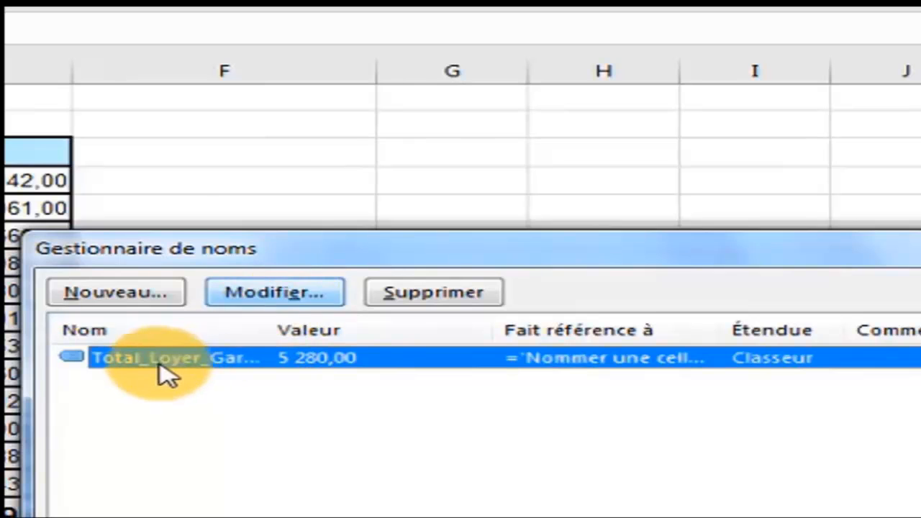
double_click(257, 330)
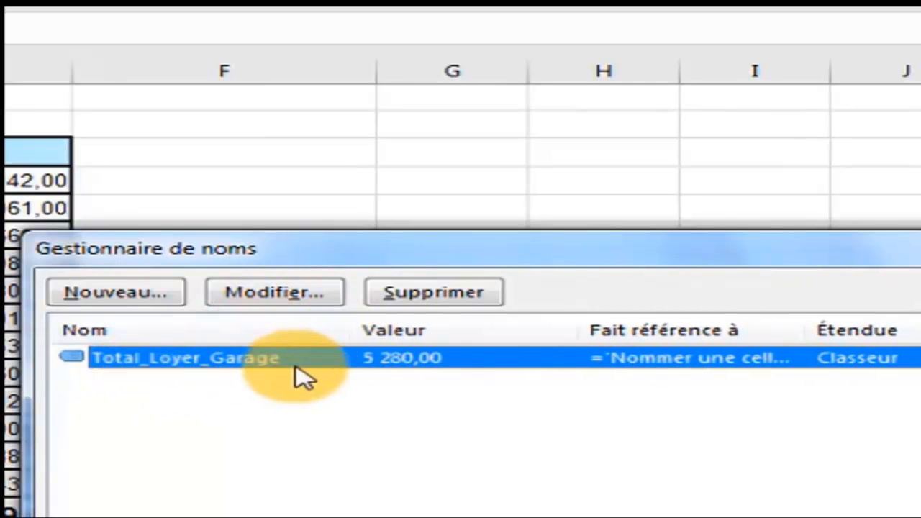
left_click(277, 306)
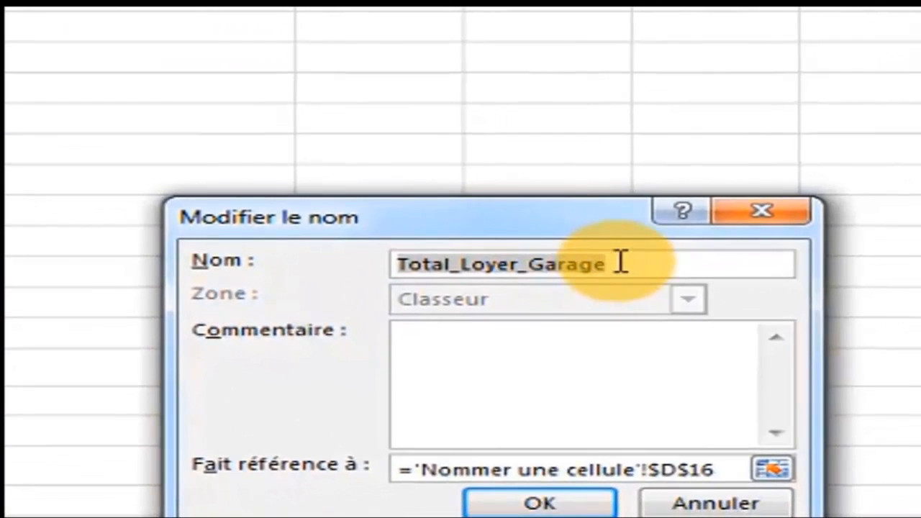
left_click(640, 272)
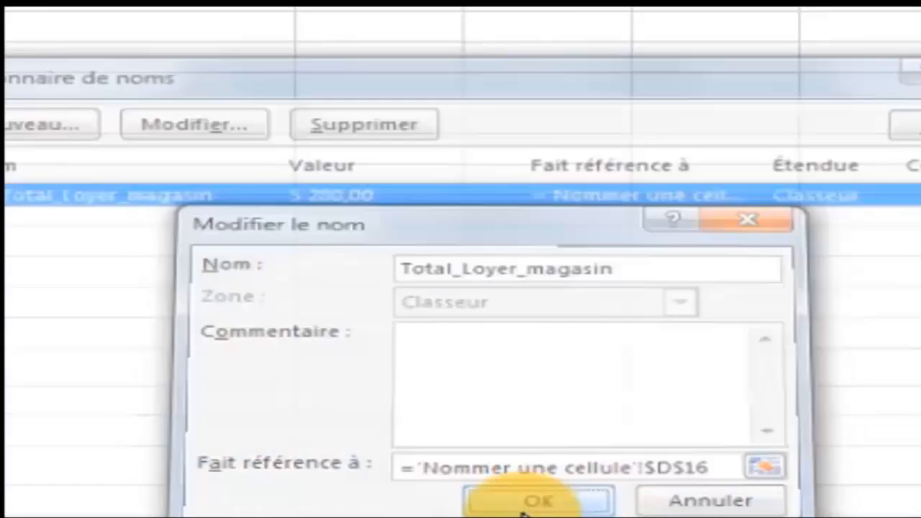
left_click(525, 504)
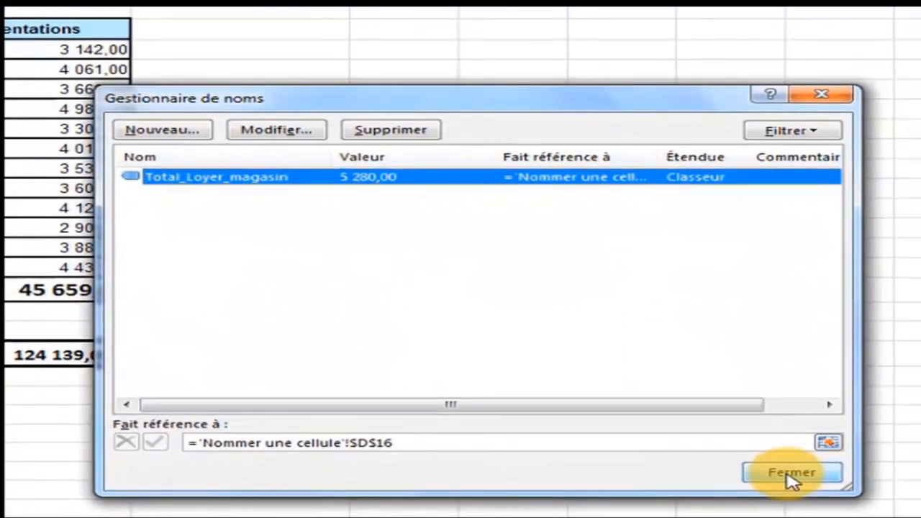
left_click(796, 482)
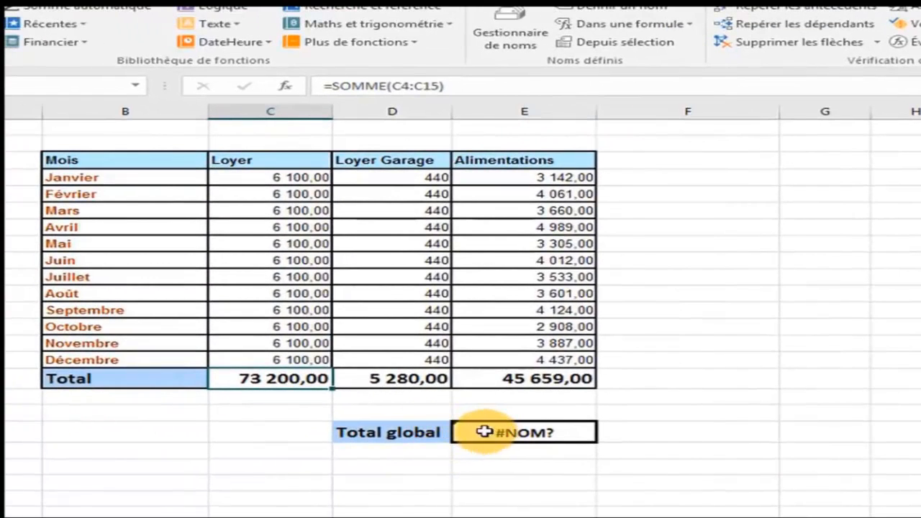
- Inspect the Total global formula in E19 and check the name assigned to the Loyer Garage total in D16
left_click(489, 433)
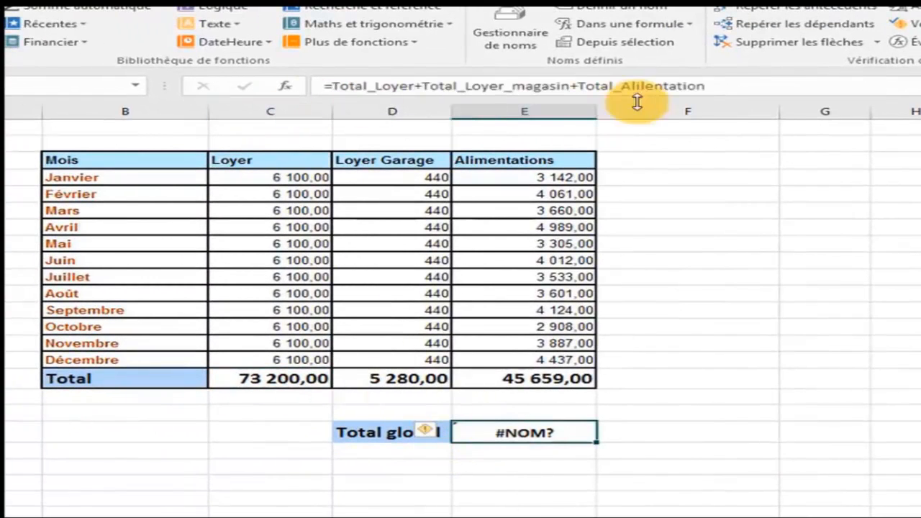
left_click(714, 87)
left_click(640, 456)
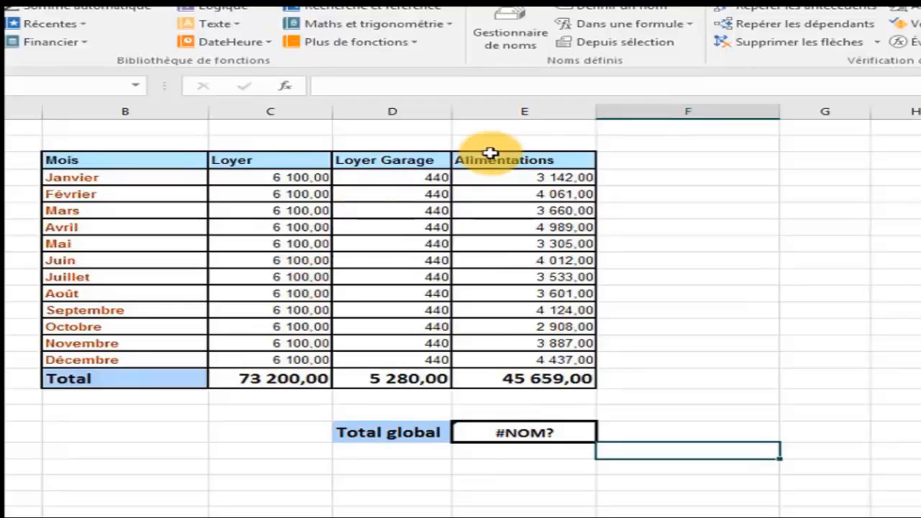
left_click(389, 380)
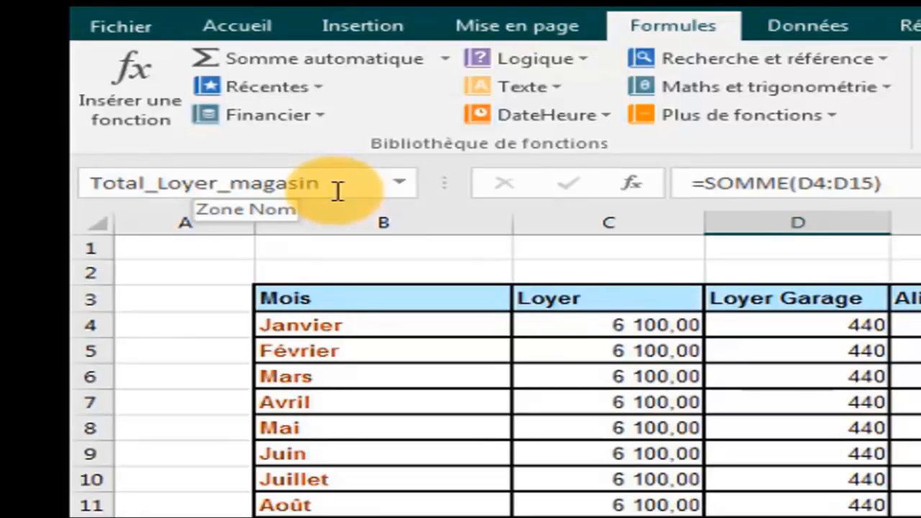
left_click(914, 514)
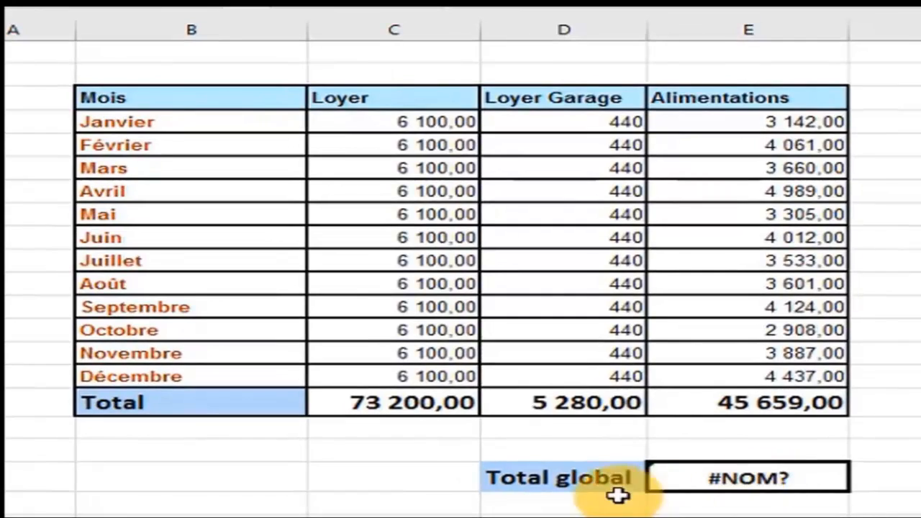
- Clear the contents of the Total global cell E19
left_click(738, 484)
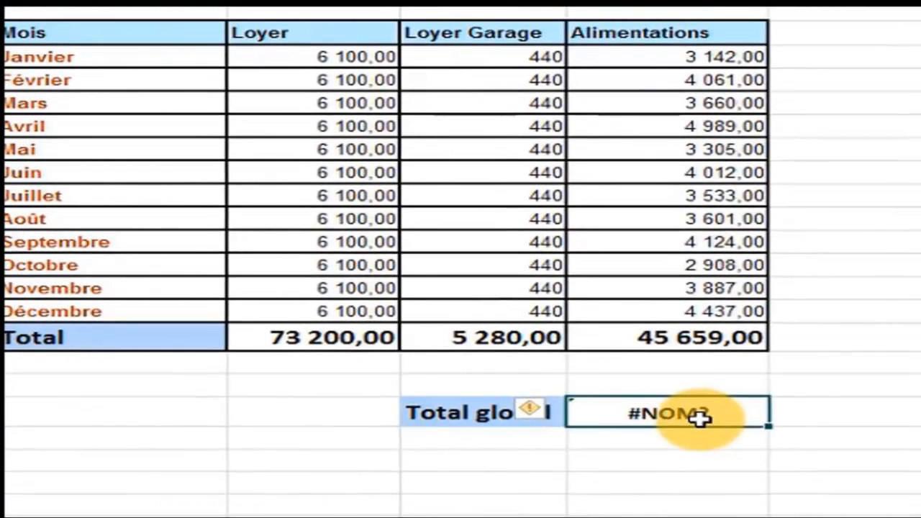
right_click(702, 418)
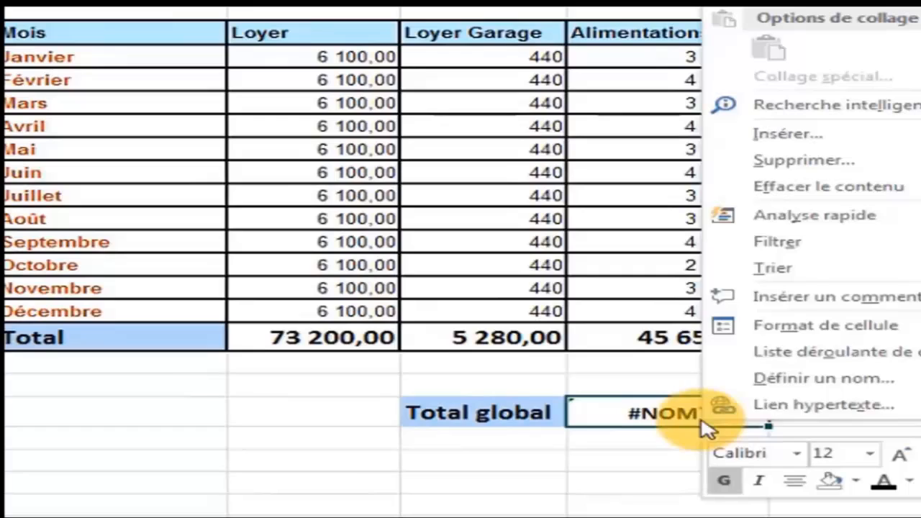
left_click(749, 192)
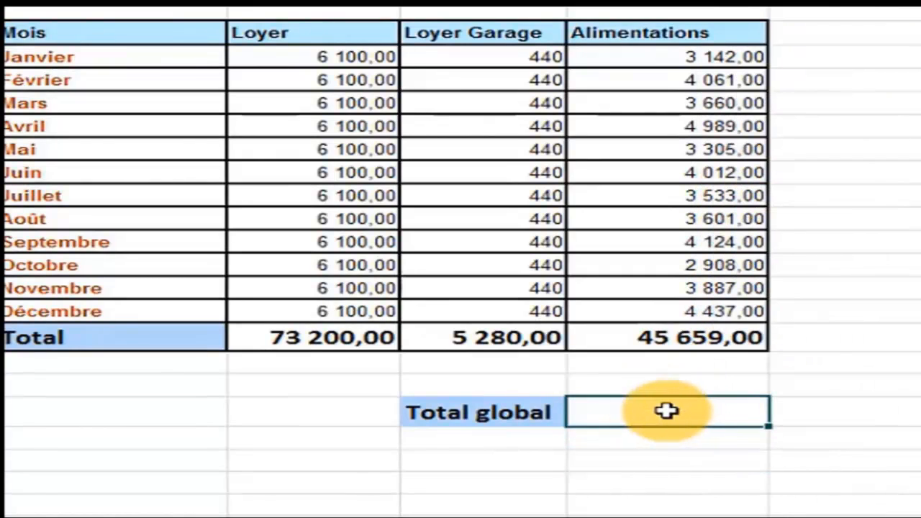
- Enter the formula =C16+Total_Loyer_magasin+E16 in the Total global cell E19, picking the three total cells
left_click(354, 340)
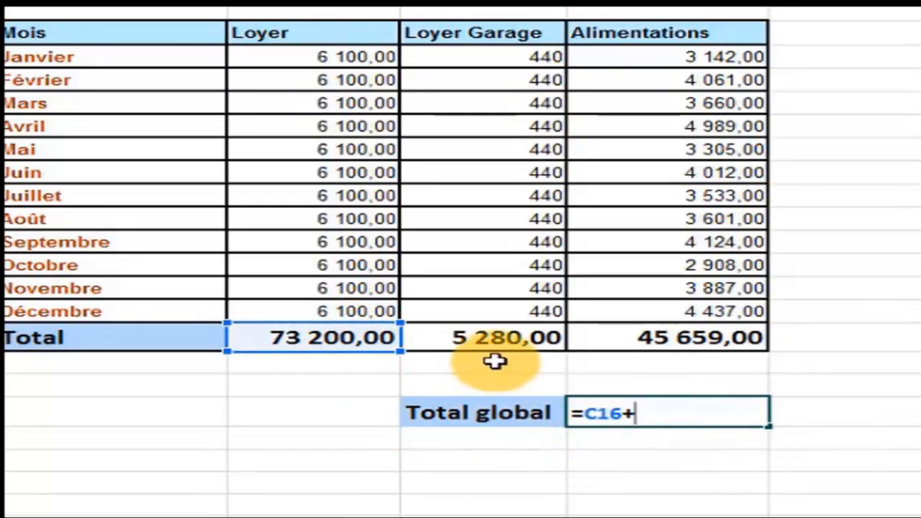
left_click(496, 330)
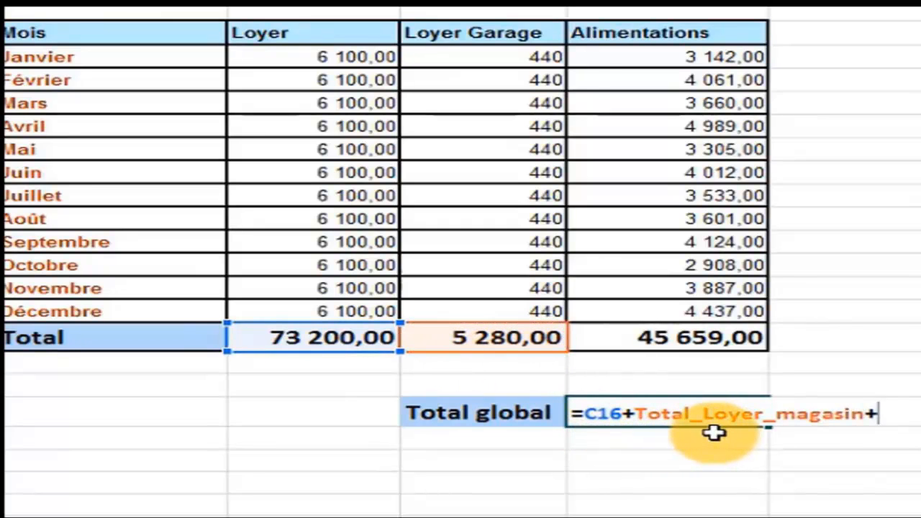
type("+")
left_click(675, 344)
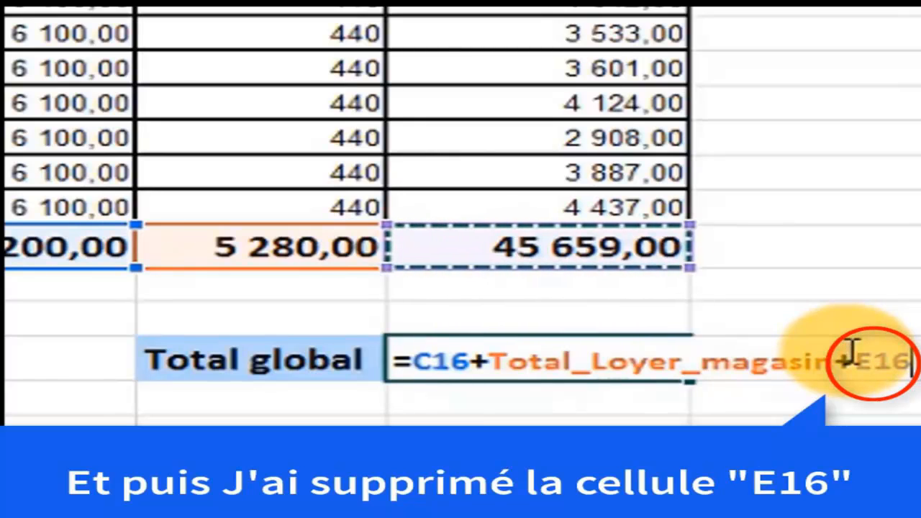
left_click(915, 361)
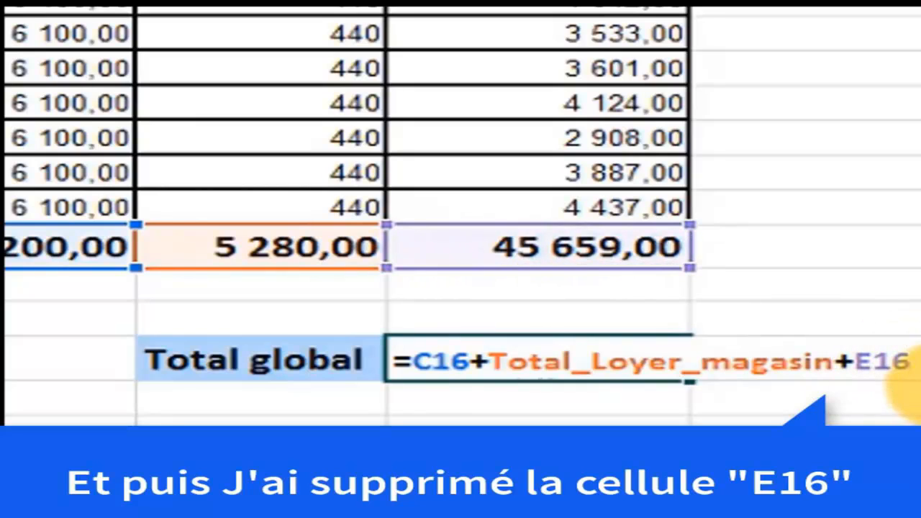
key("Return")
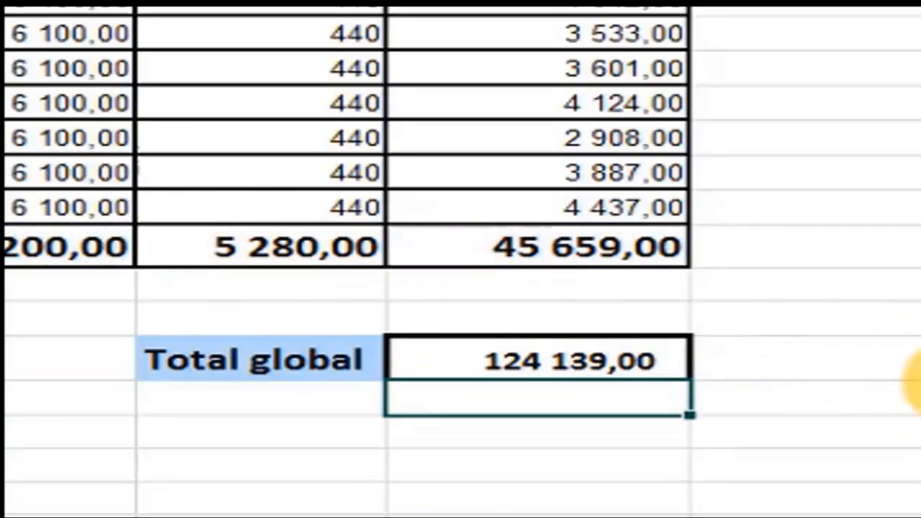
- Follow the summary sheet's "Règle pour nommer une cellule" link to the sheet of cell naming rules
left_click(648, 358)
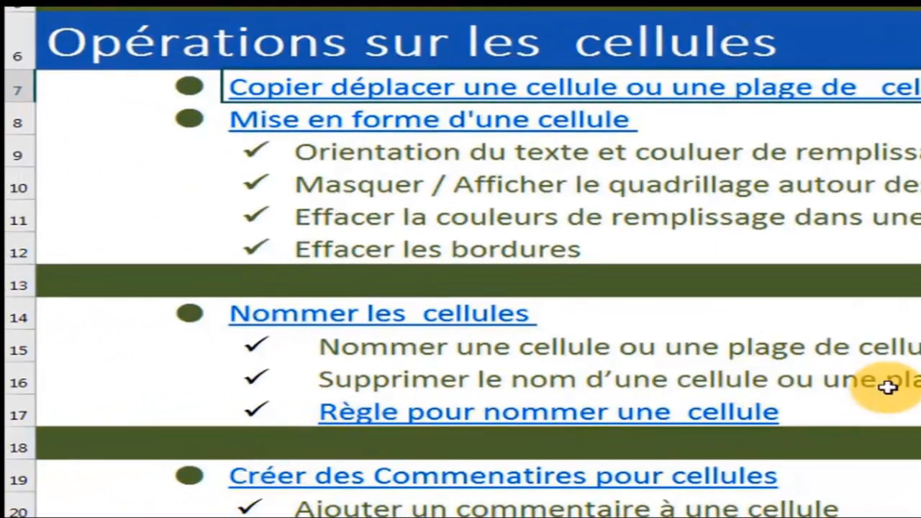
scroll(843, 405, "down", 1)
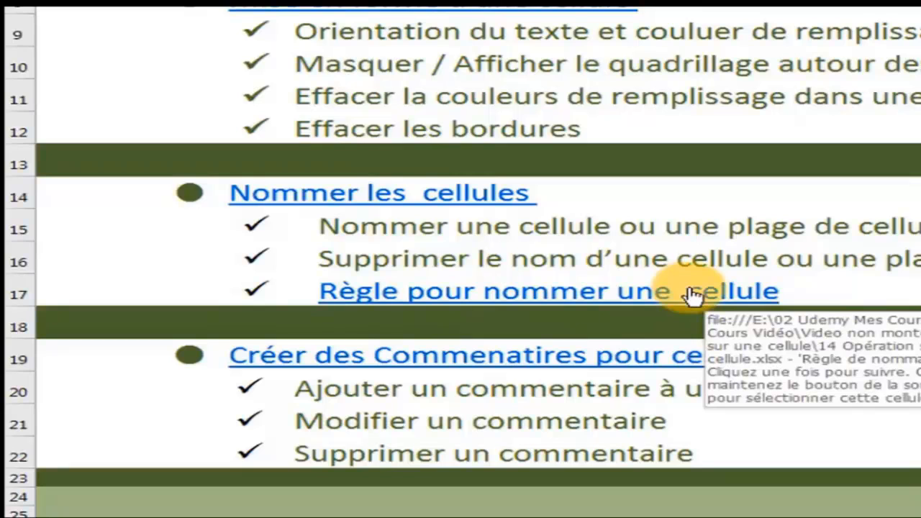
left_click(555, 296)
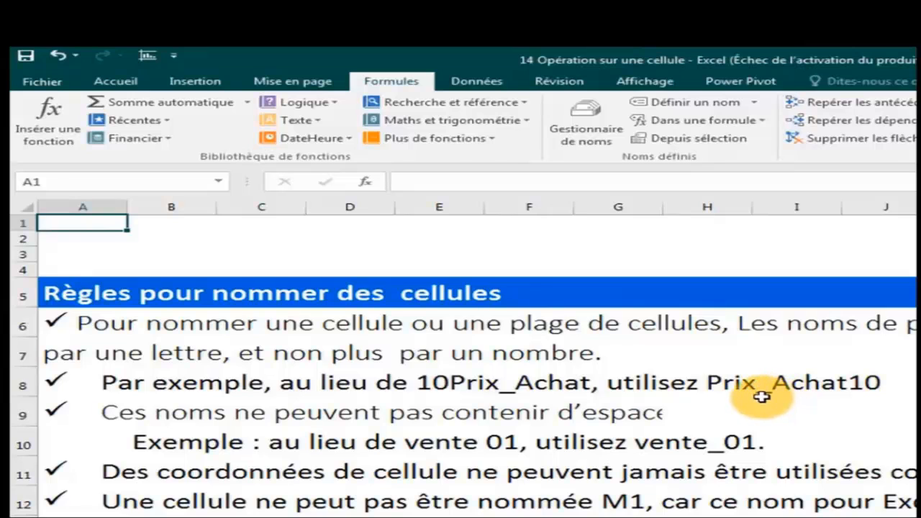
- Examine the naming rules in rows 6 to 11 on starting letters, spaces and the use of cell coordinates as names
right_click(761, 394)
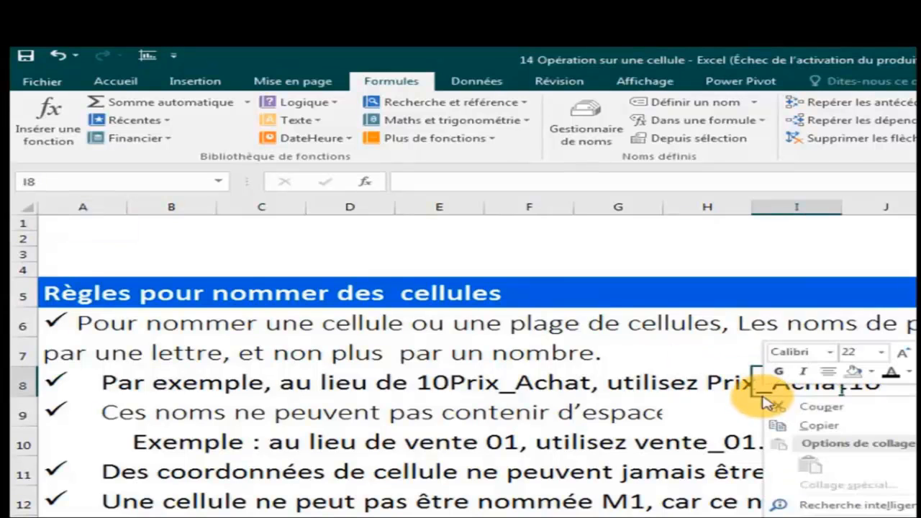
left_click(779, 387)
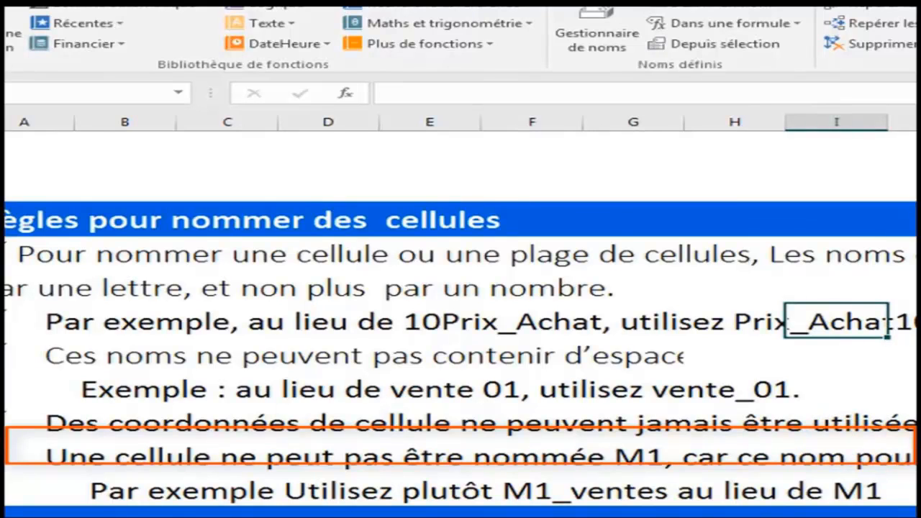
left_click(915, 435)
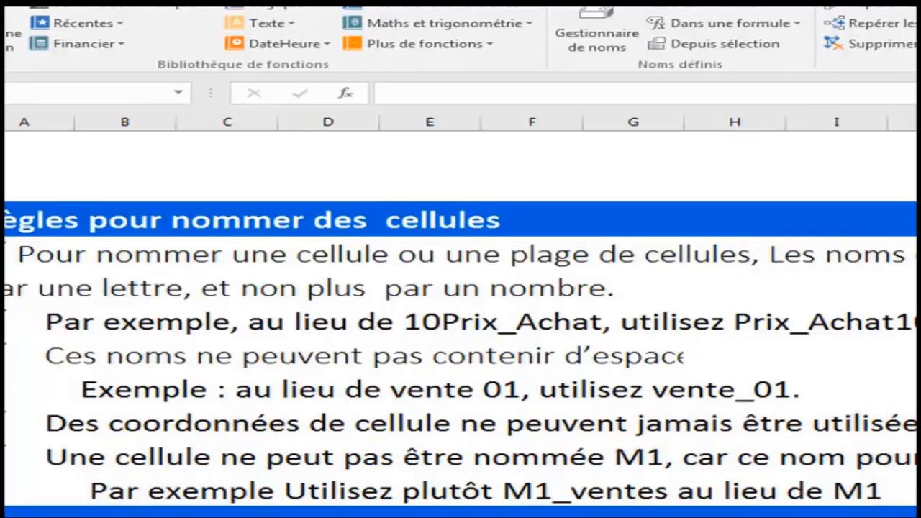
left_click(825, 429)
left_click(659, 428)
left_click(529, 429)
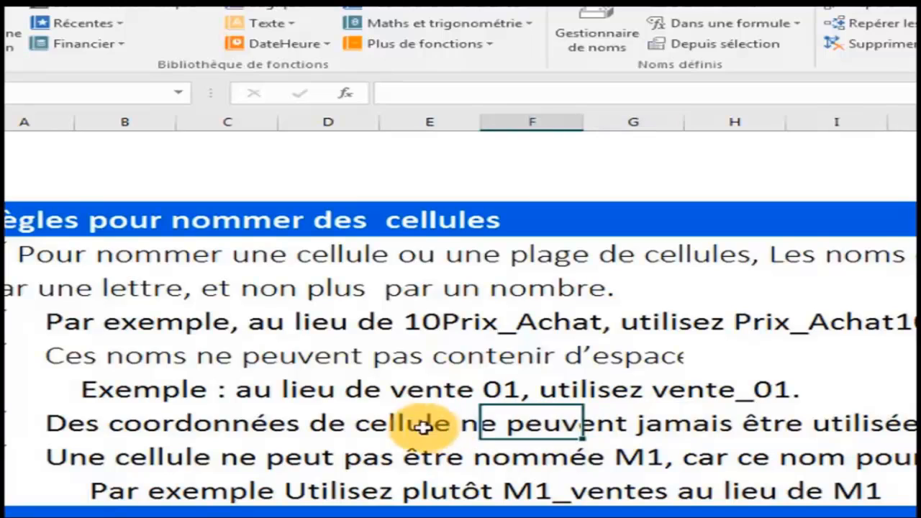
left_click(403, 426)
left_click(302, 426)
left_click(230, 426)
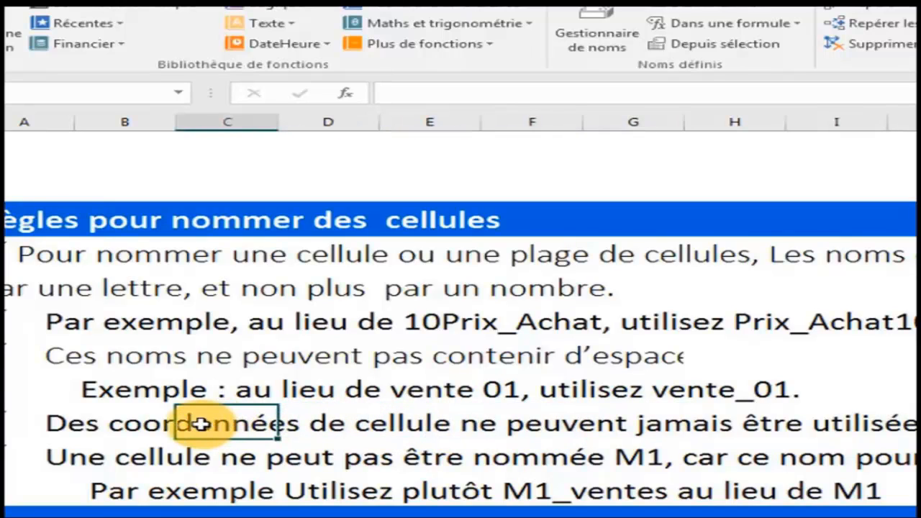
left_click(111, 424)
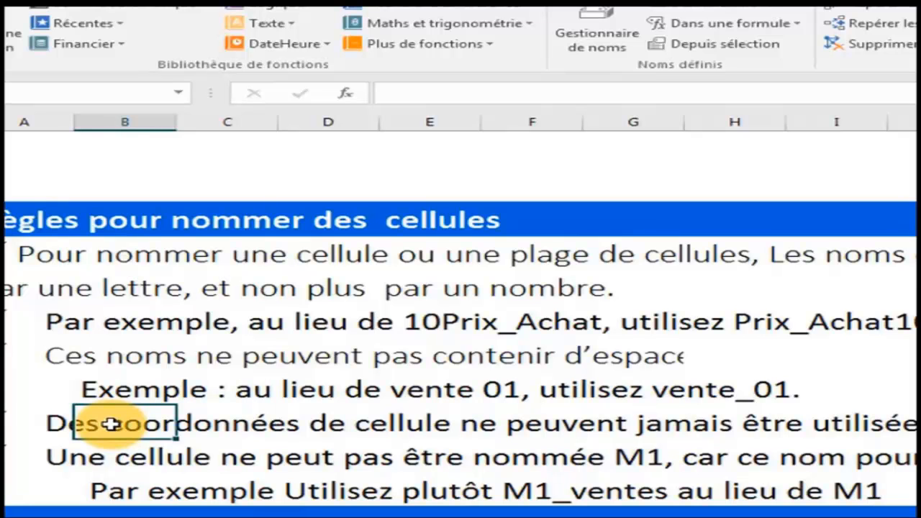
left_click(637, 427)
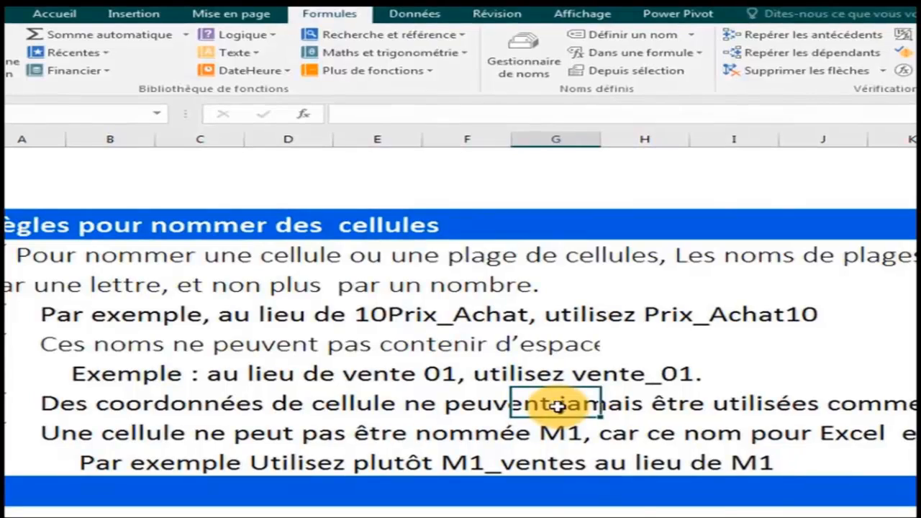
right_click(639, 427)
key("Escape")
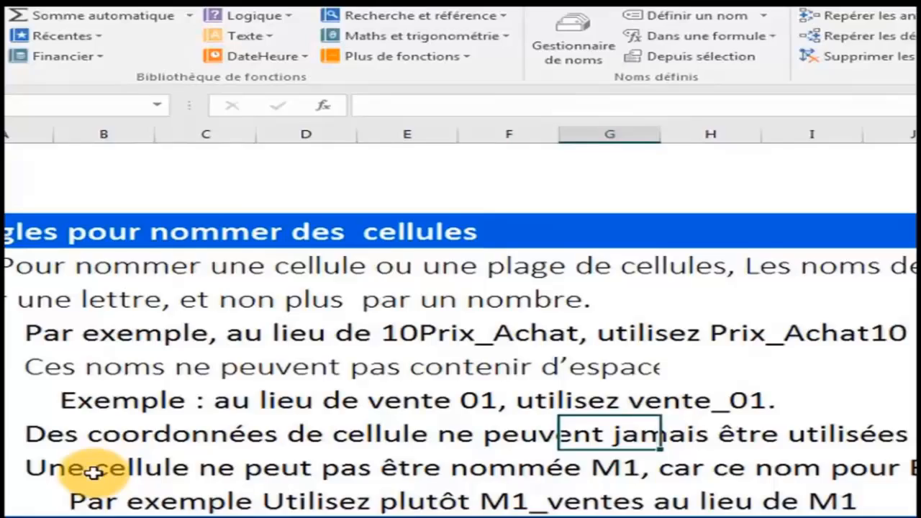
- Read the rule in row 12 about naming a cell M1 and its M1_ventes example in row 13
left_click(94, 472)
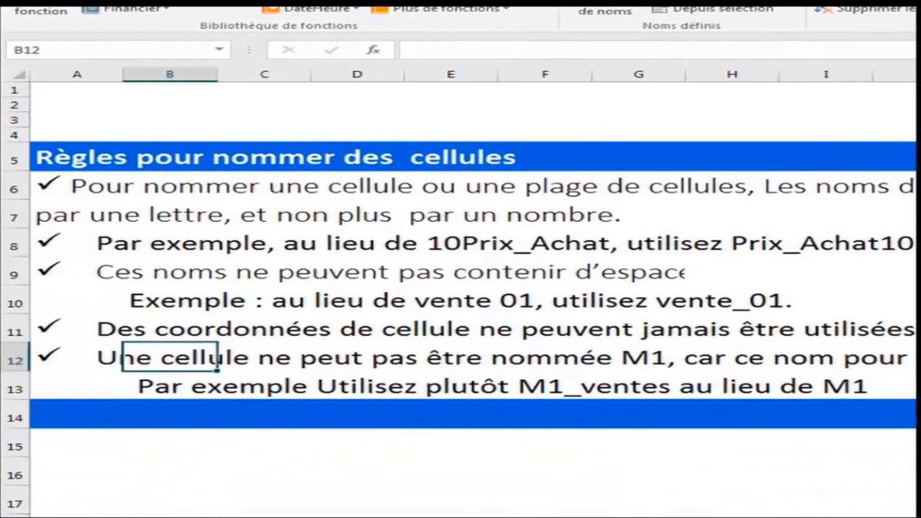
scroll(470, 232, "right", 3)
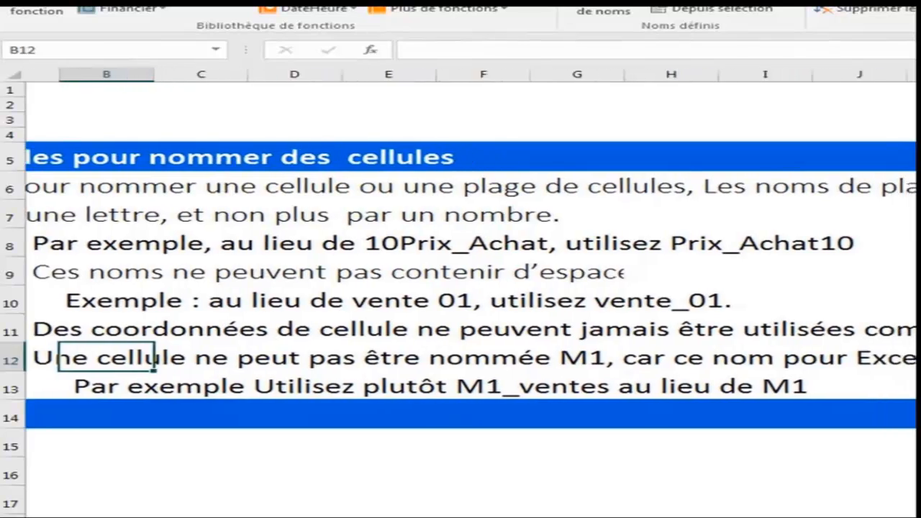
scroll(470, 299, "right", 1)
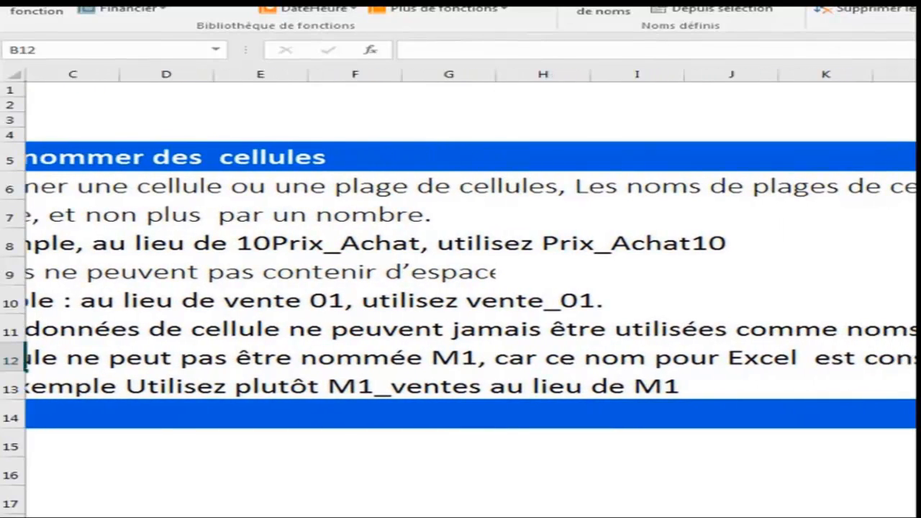
scroll(470, 233, "left", 3)
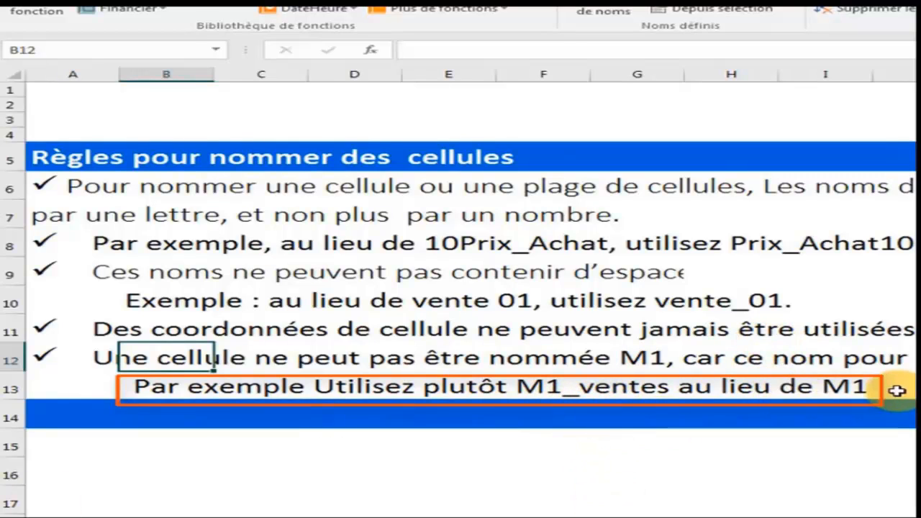
left_click(863, 387)
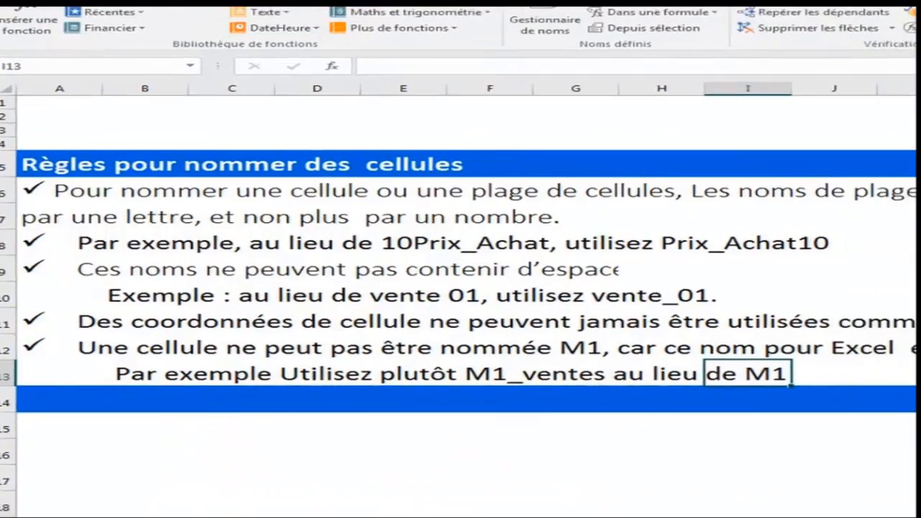
- Return to the Sommaire sheet, then open the Commentaire sheet and select an empty cell
left_click(26, 493)
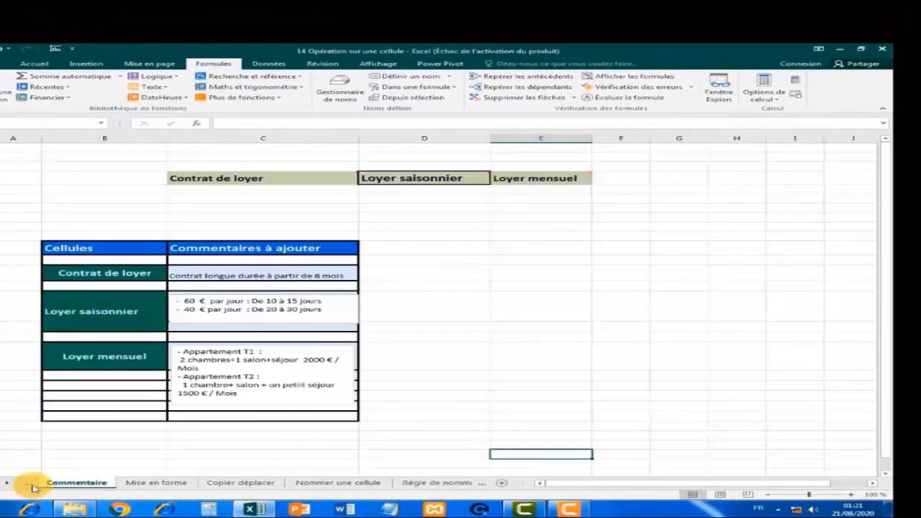
left_click(26, 488)
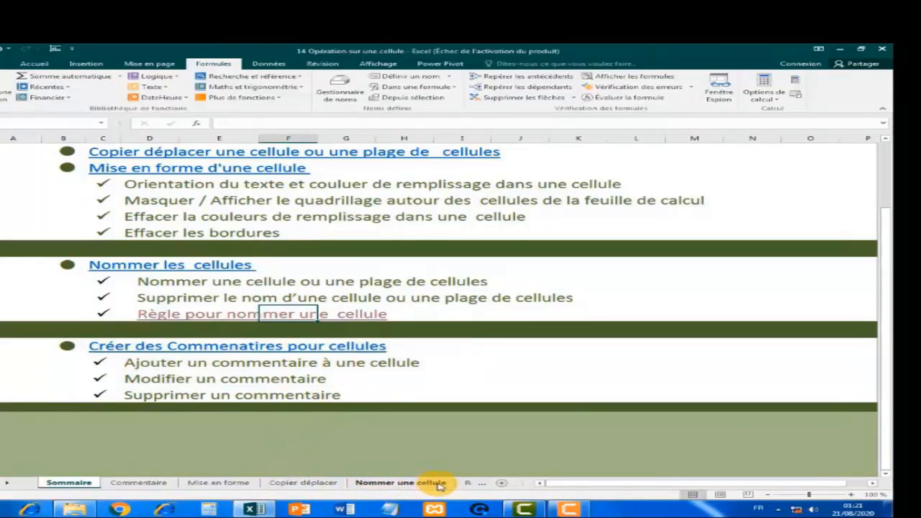
left_click(144, 484)
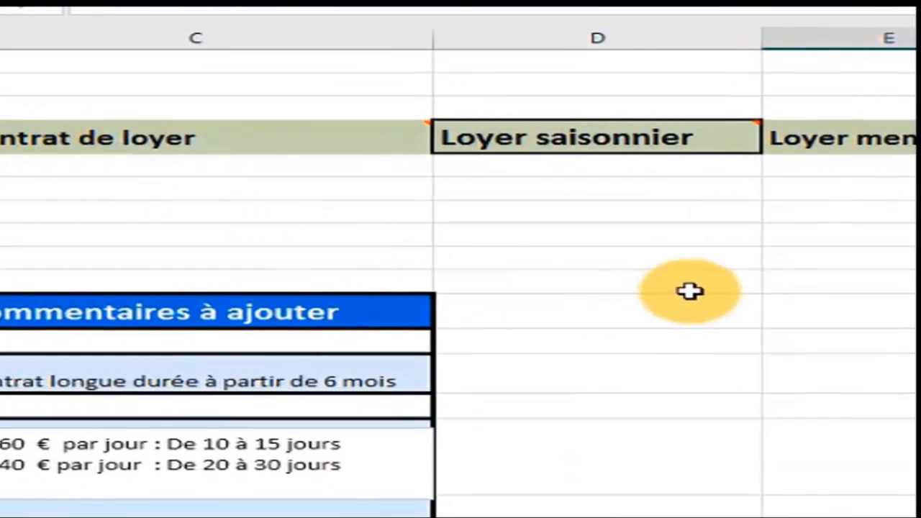
left_click(690, 291)
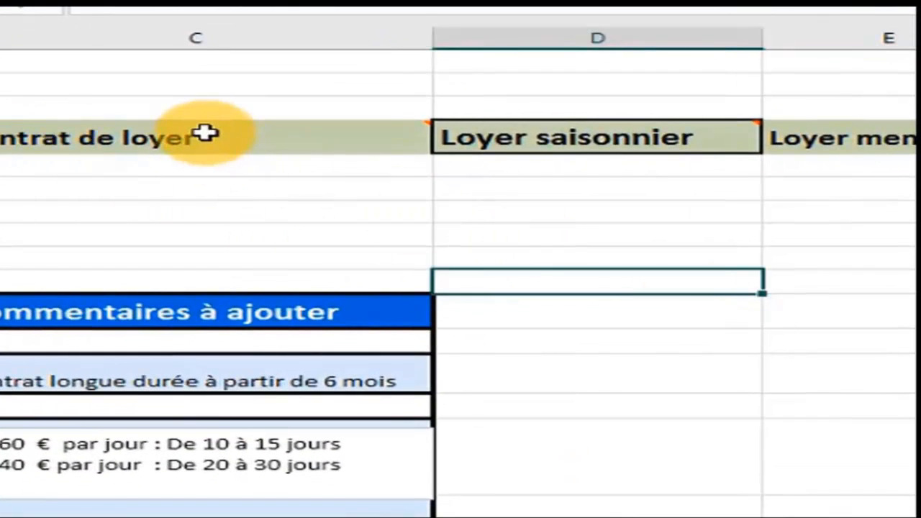
- View the comments attached to the Contrat de loyer and Loyer saisonnier header cells in row 4
mouse_move(206, 132)
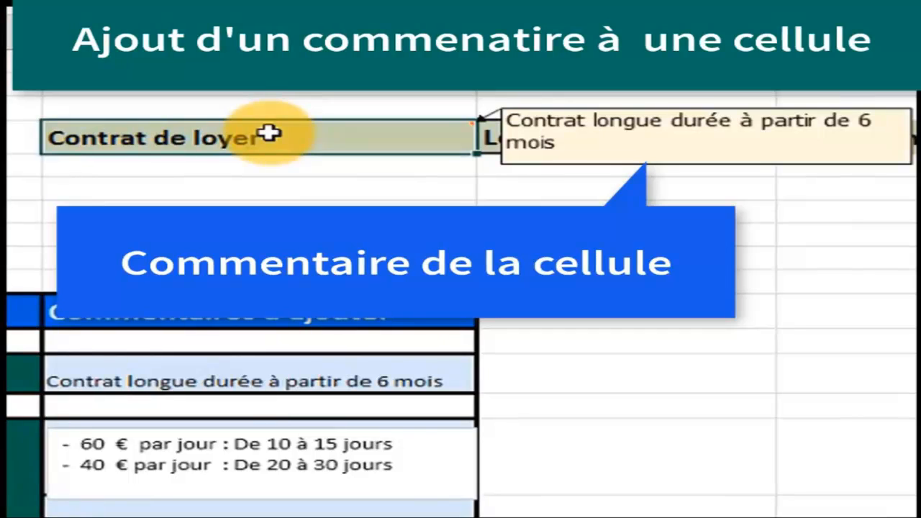
left_click(502, 147)
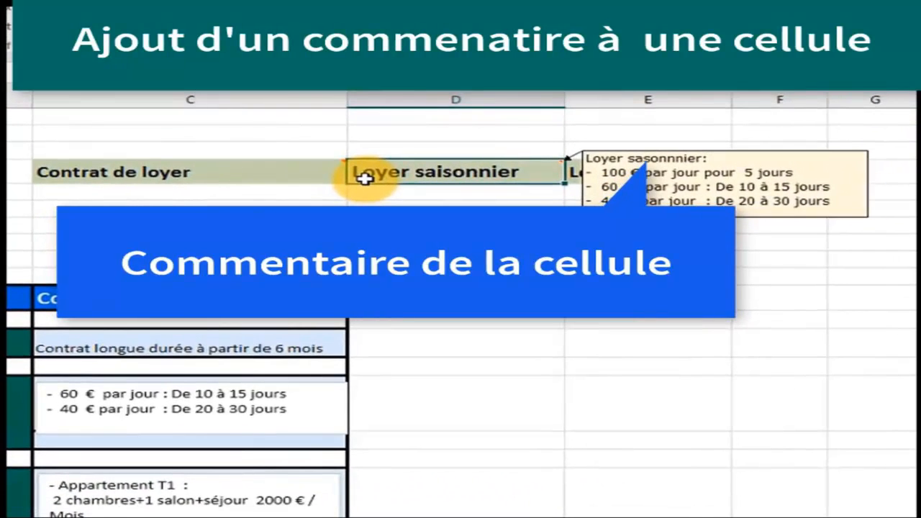
left_click(289, 173)
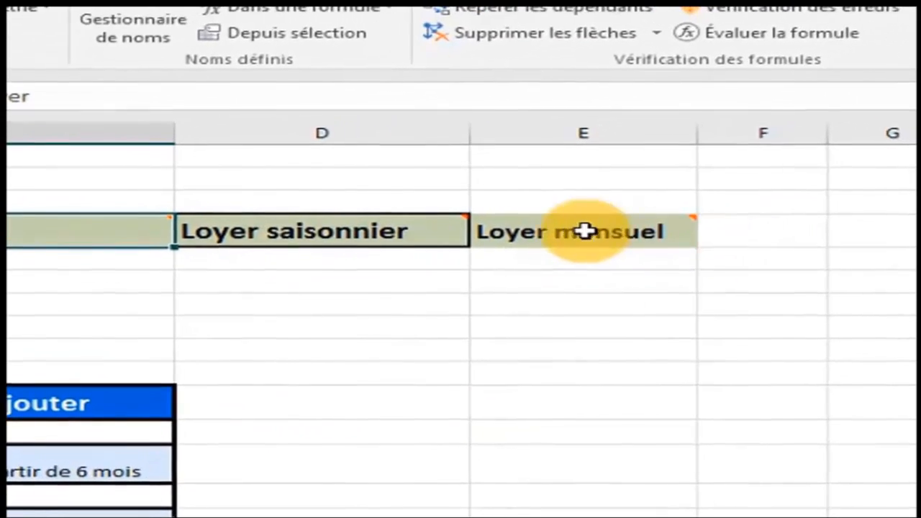
mouse_move(844, 143)
mouse_move(119, 240)
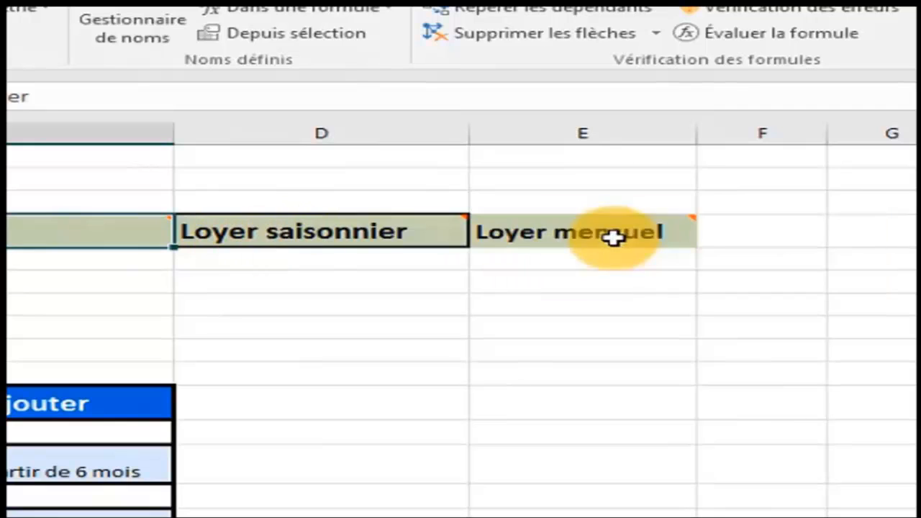
mouse_move(572, 241)
mouse_move(83, 239)
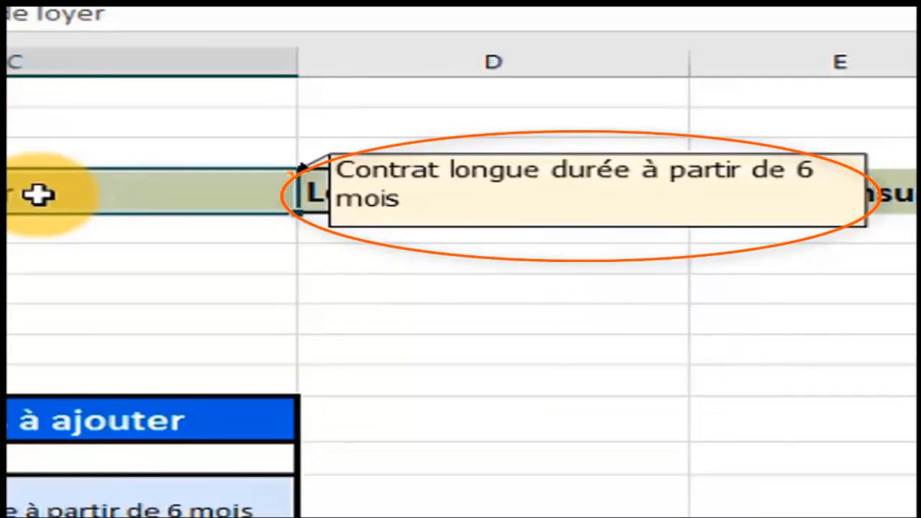
- Compare the comment on the Loyer saisonnier cell D4 with the one on the Loyer mensuel cell E4
mouse_move(319, 194)
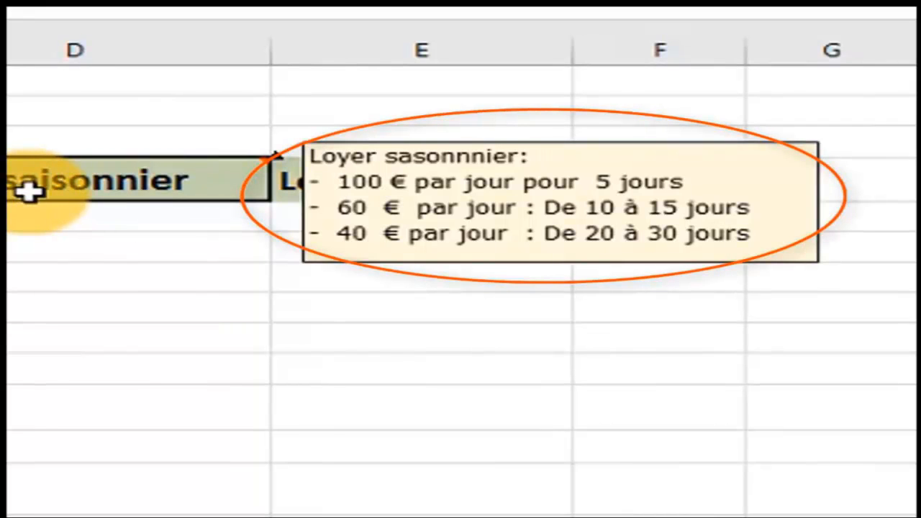
right_click(152, 189)
left_click(149, 189)
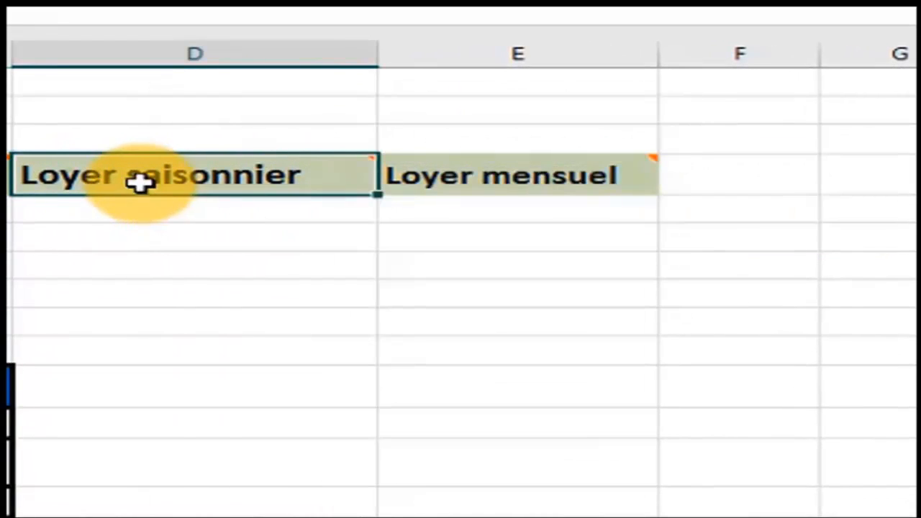
mouse_move(146, 180)
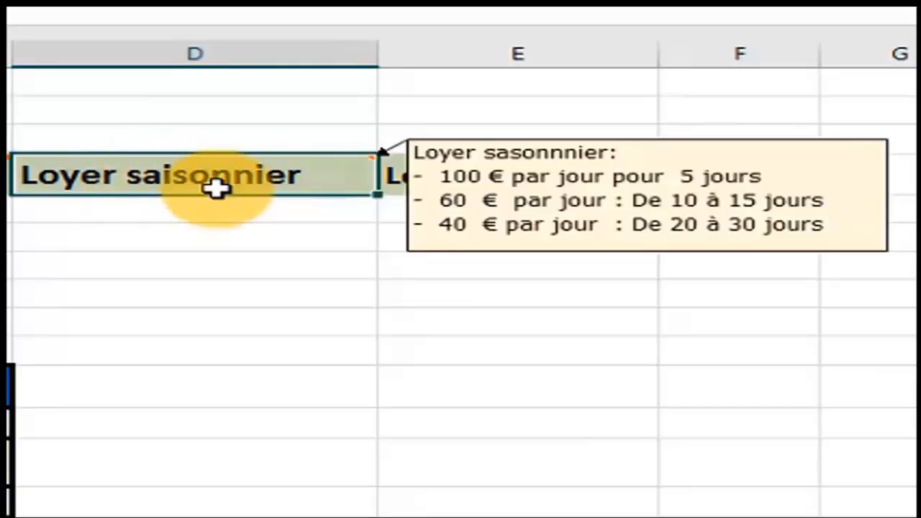
mouse_move(389, 185)
mouse_move(277, 183)
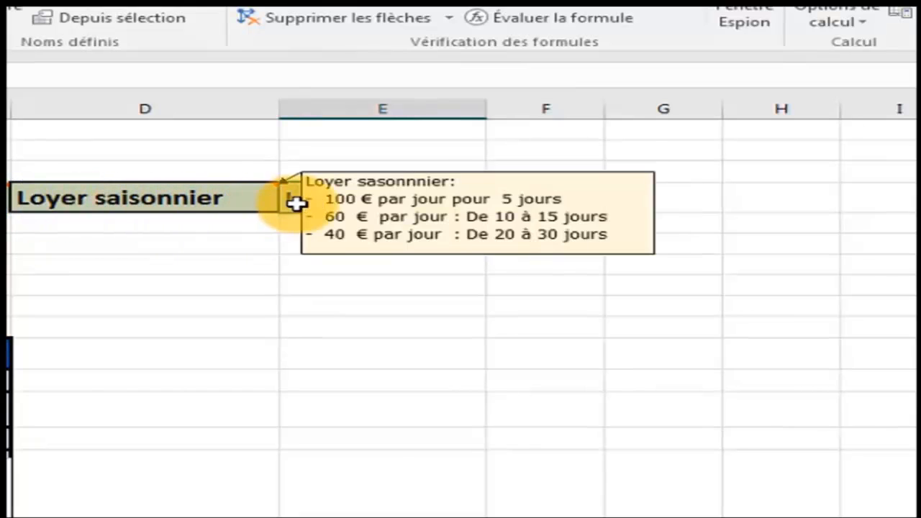
mouse_move(322, 204)
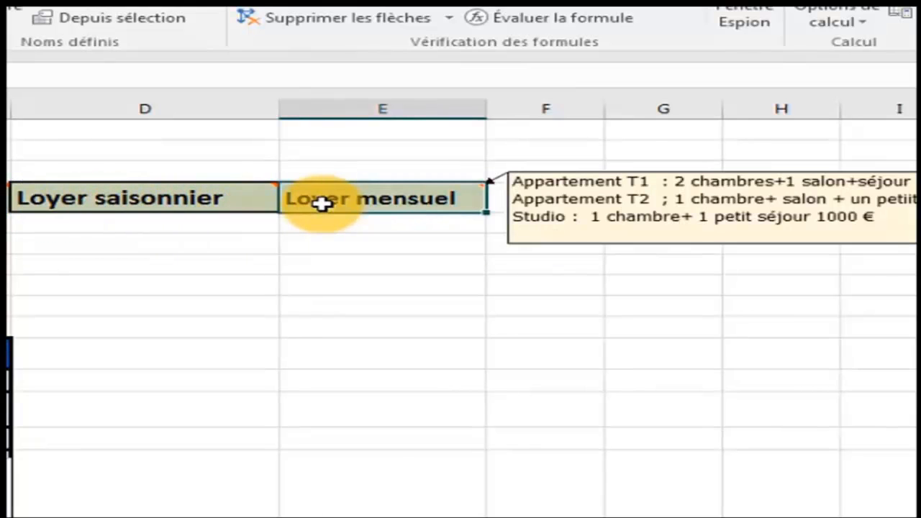
left_click(264, 331)
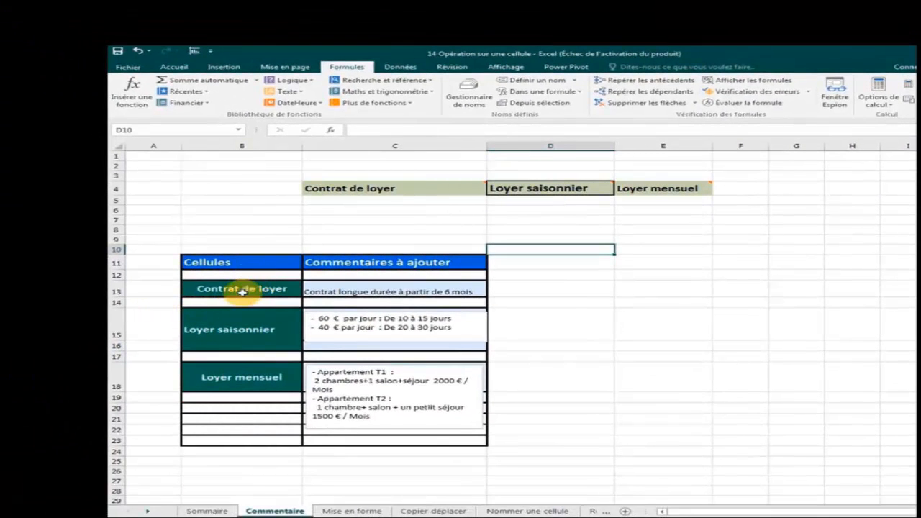
- Check the Contrat de loyer row in the table of comments to add, in cells B13 and C13
left_click(243, 291)
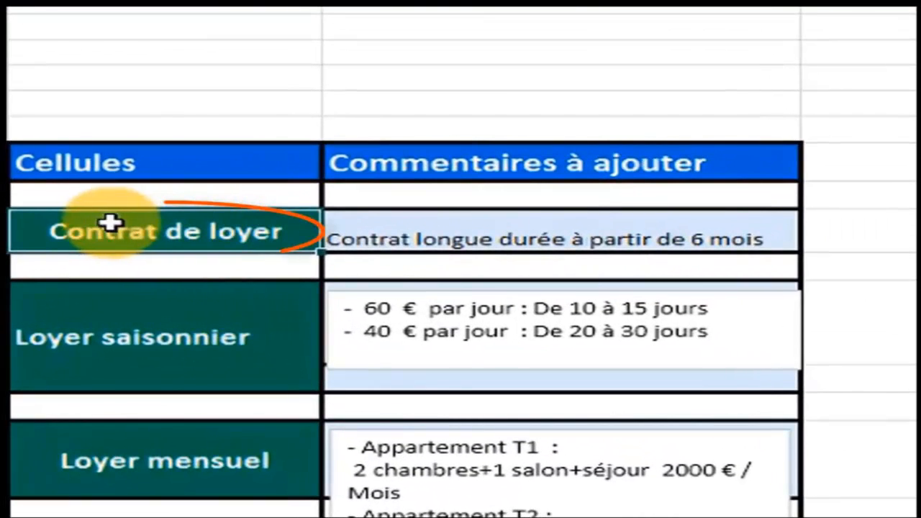
right_click(188, 245)
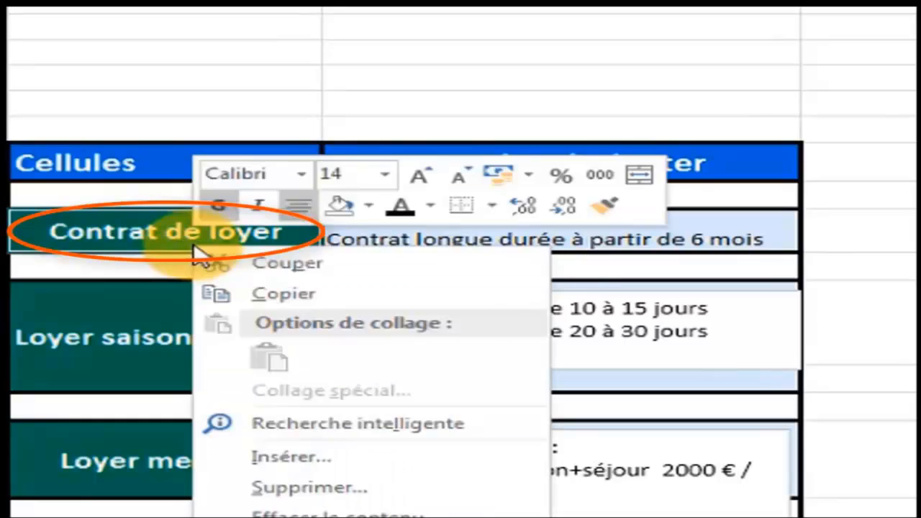
left_click(144, 231)
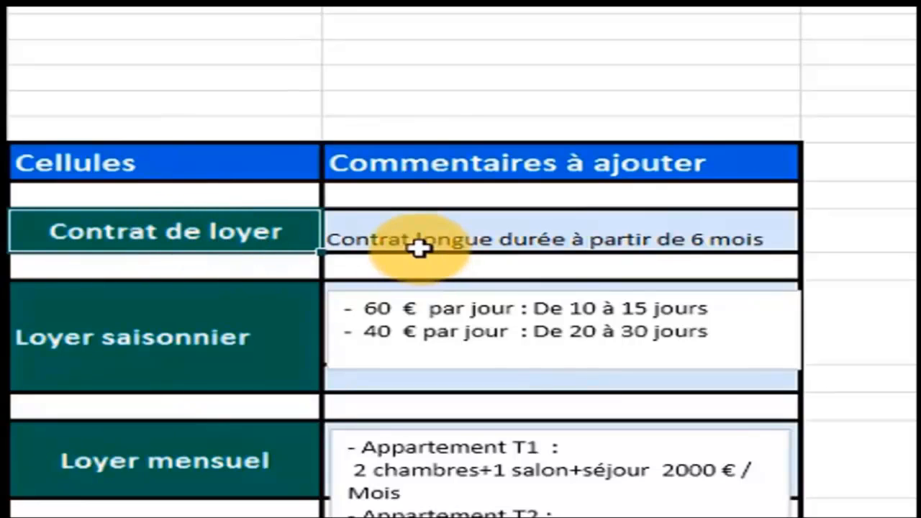
left_click(468, 241)
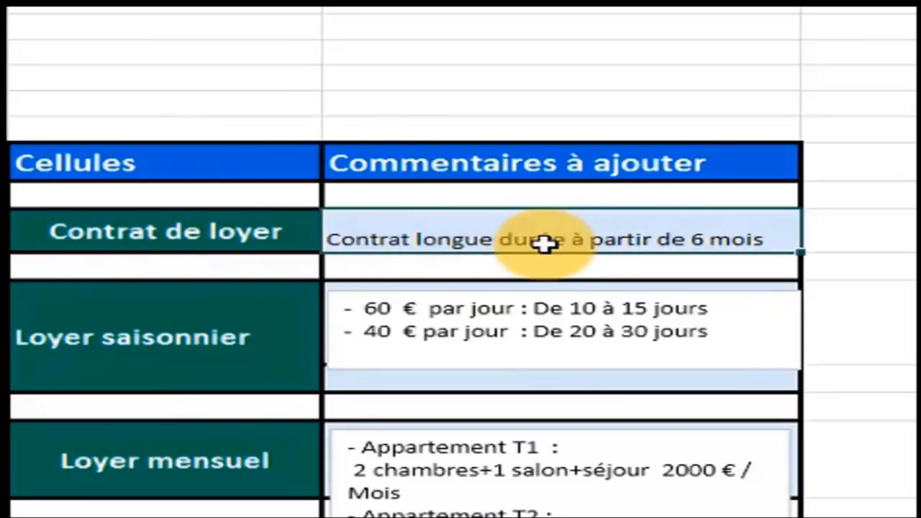
- Copy the text "Contrat longue durée à partir de 6 mo" from inside cell C13, beside Contrat de loyer
double_click(342, 241)
left_click_drag(335, 244, 688, 243)
right_click(684, 242)
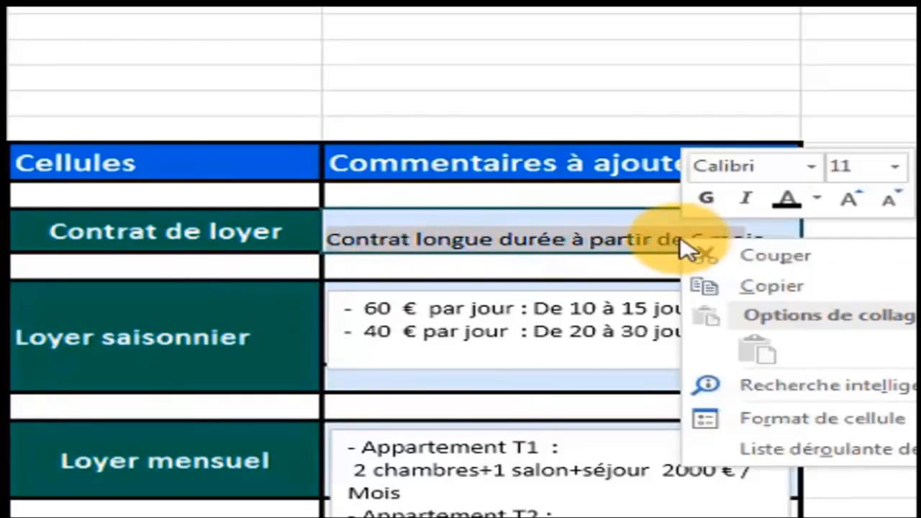
left_click(729, 284)
left_click_drag(743, 291, 337, 244)
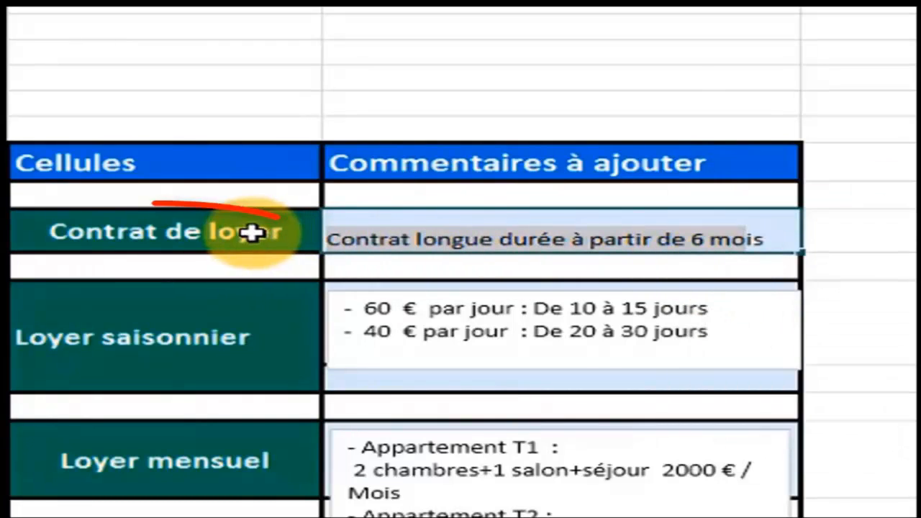
- Add a comment to the Contrat de loyer cell in the table, replacing the default author name with the copied text
left_click(189, 234)
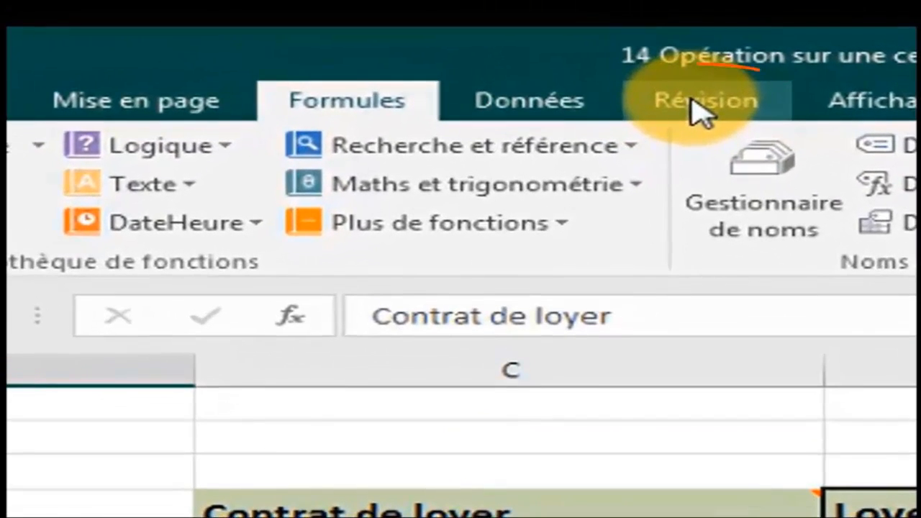
left_click(702, 105)
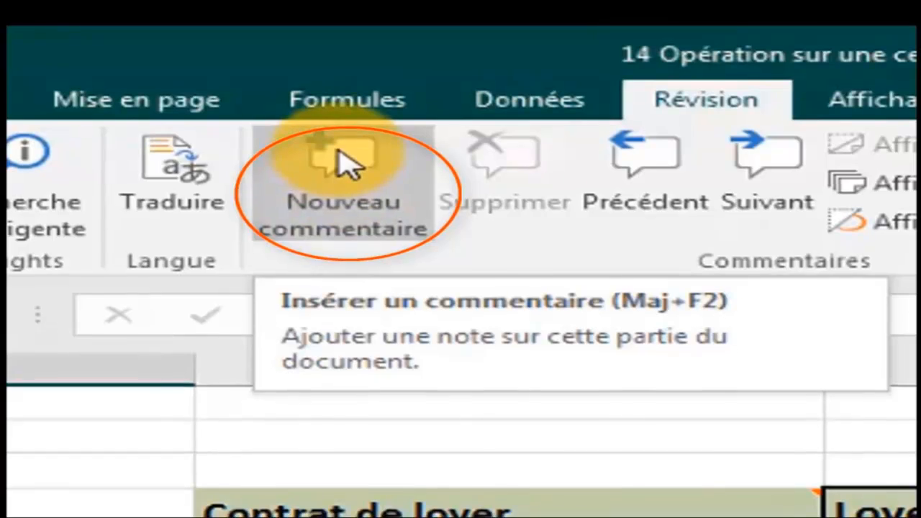
left_click(344, 162)
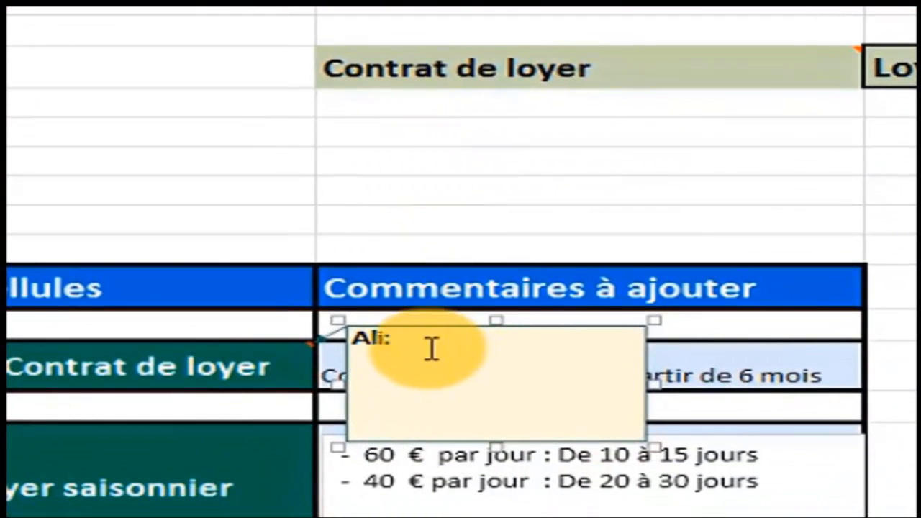
left_click_drag(431, 349, 295, 349)
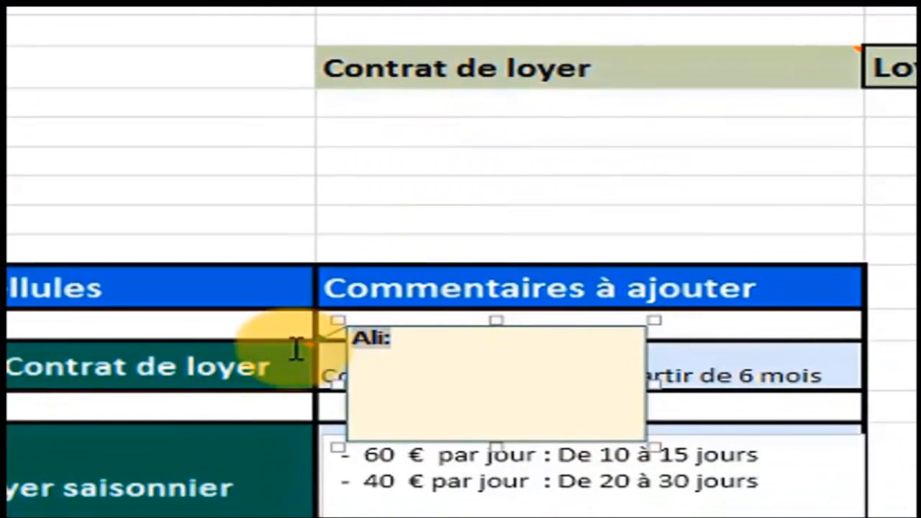
right_click(504, 358)
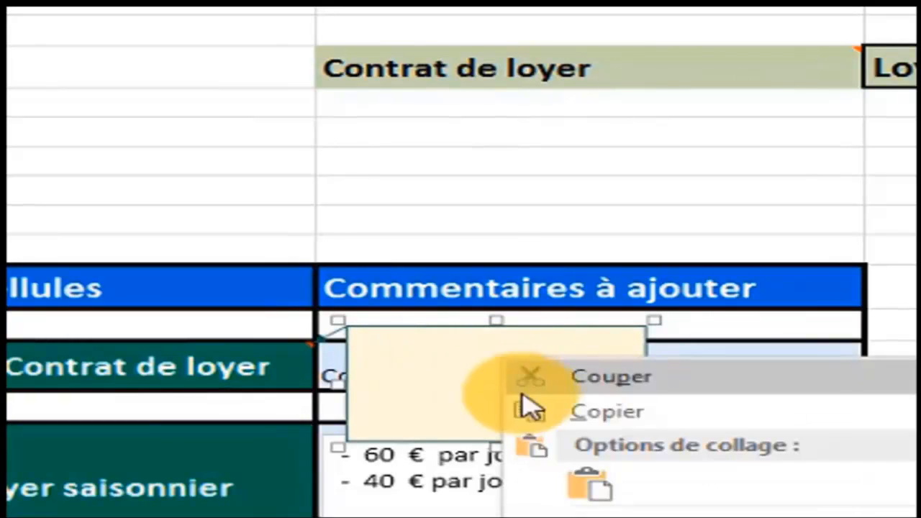
left_click(589, 485)
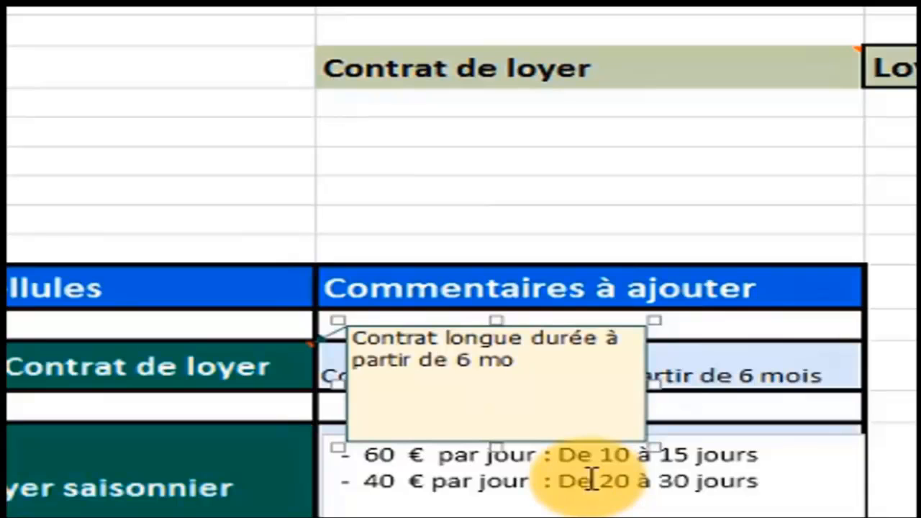
left_click(903, 408)
- View the comment attached to the Contrat de loyer cell in the table
mouse_move(248, 358)
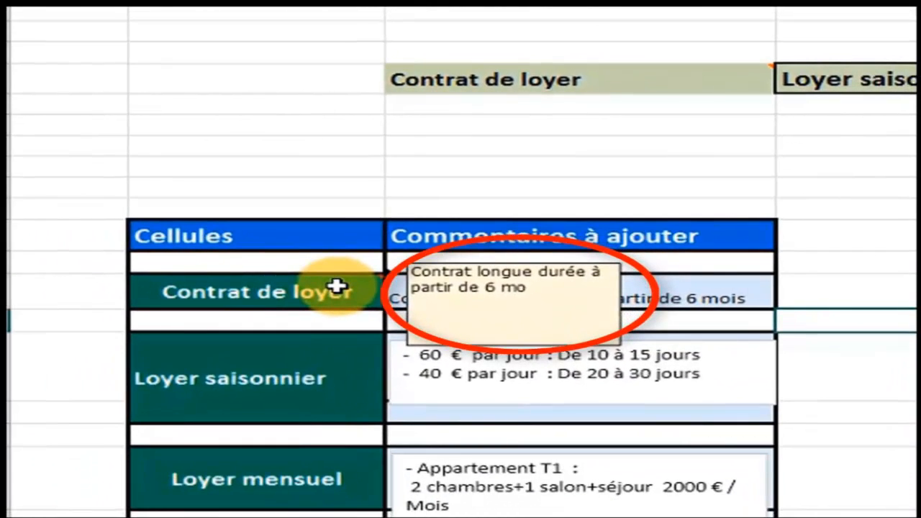
right_click(336, 288)
left_click(312, 293)
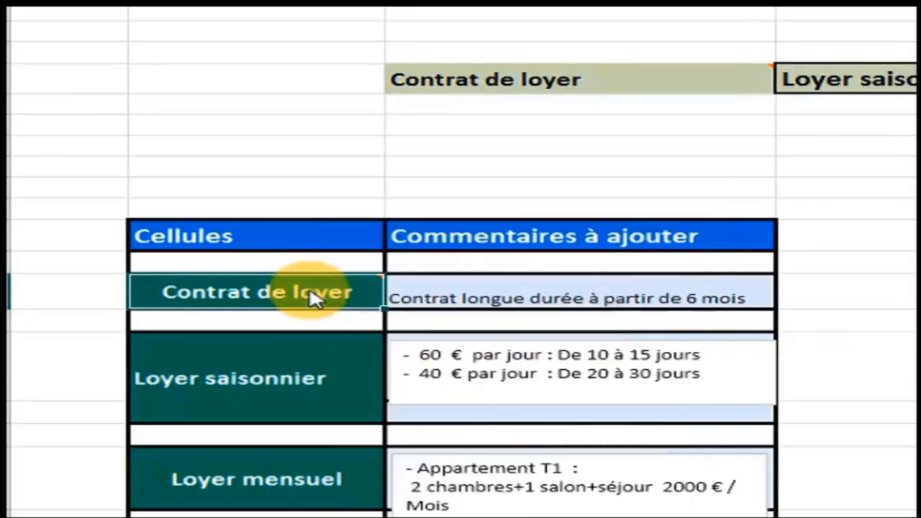
- Select both daily-rate lines, 60 € and 40 € par jour, in the text box beside the Loyer saisonnier cell
left_click(294, 393)
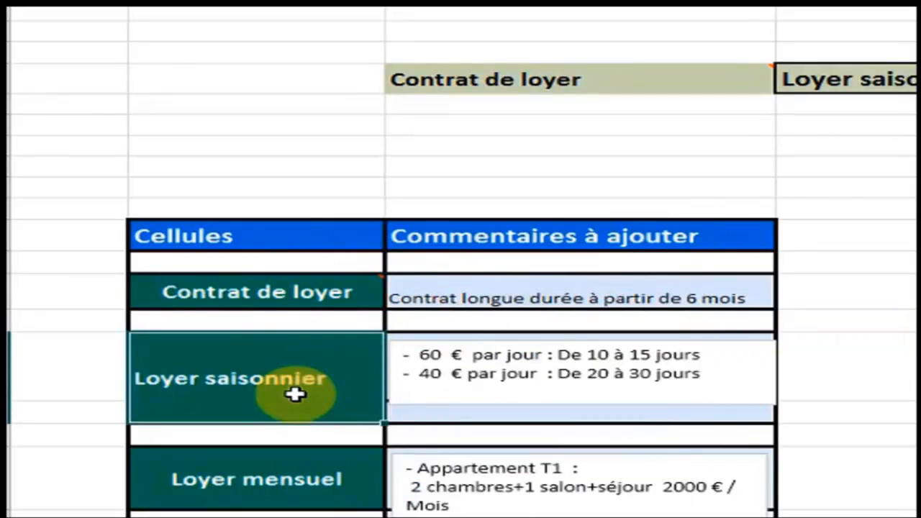
left_click(405, 356)
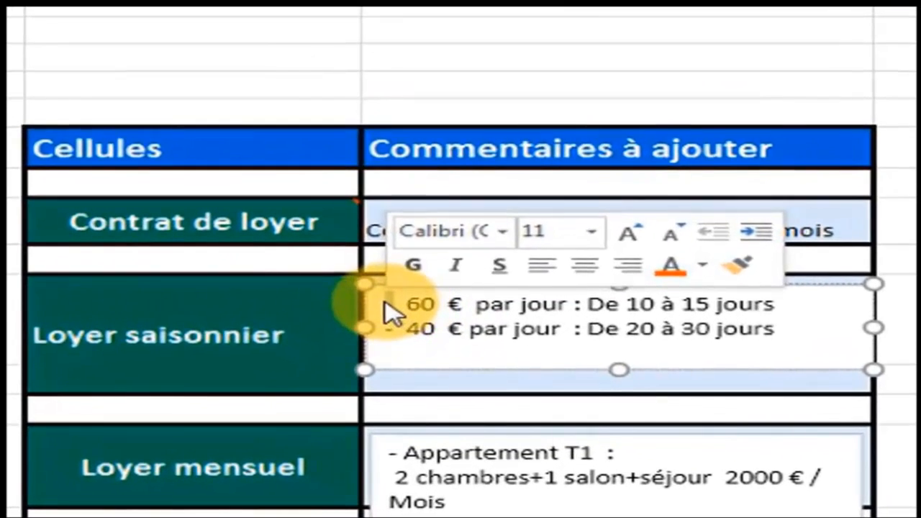
left_click_drag(406, 357, 658, 381)
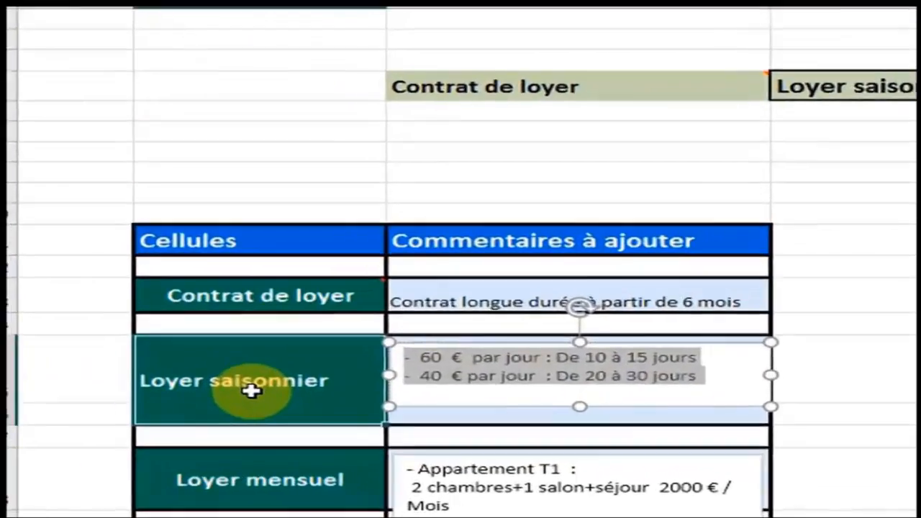
- Add a comment to the Loyer saisonnier cell in the table and paste the clipboard text into it in place of the author name
left_click(329, 417)
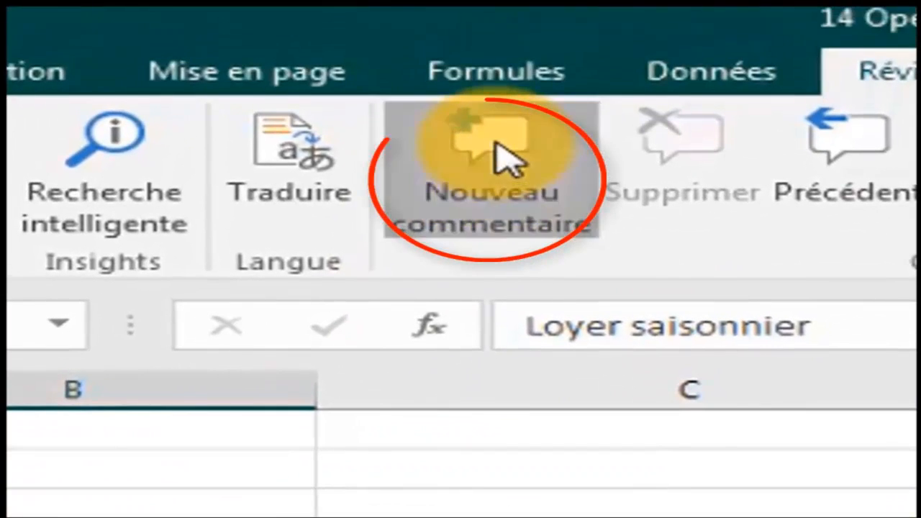
left_click(502, 164)
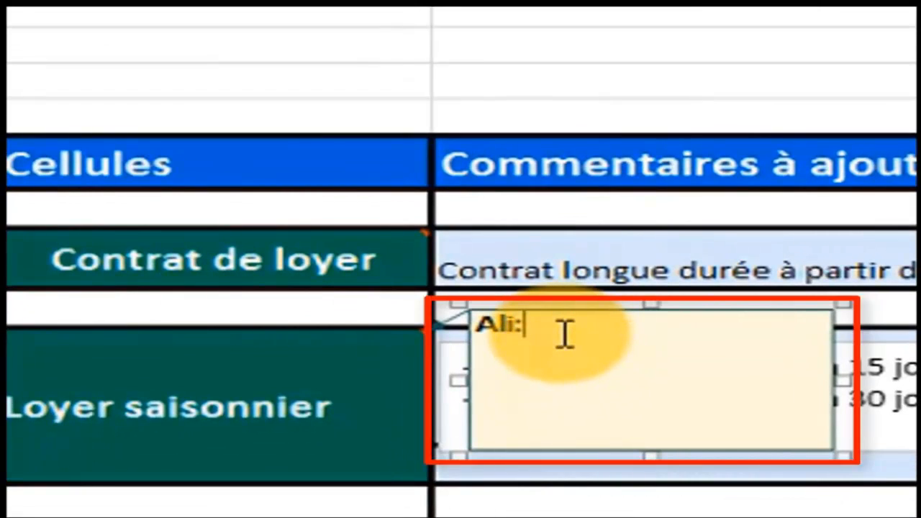
right_click(565, 335)
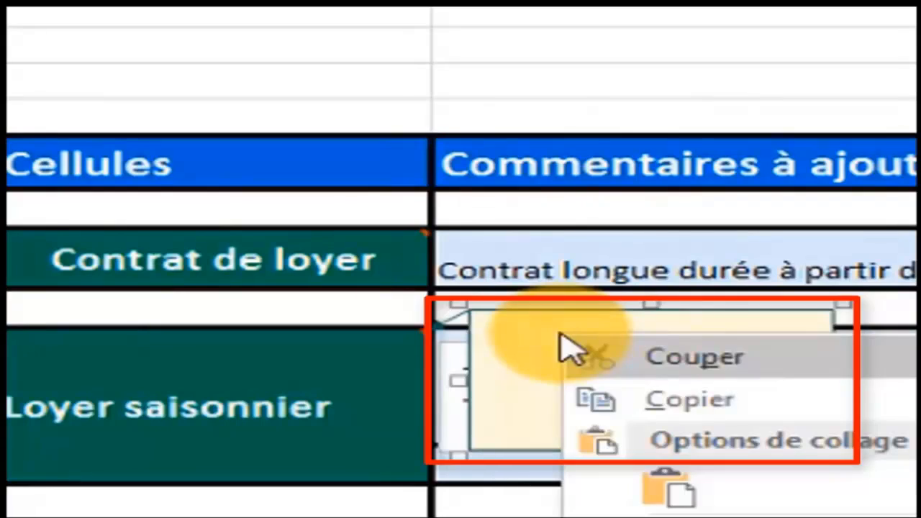
left_click(659, 495)
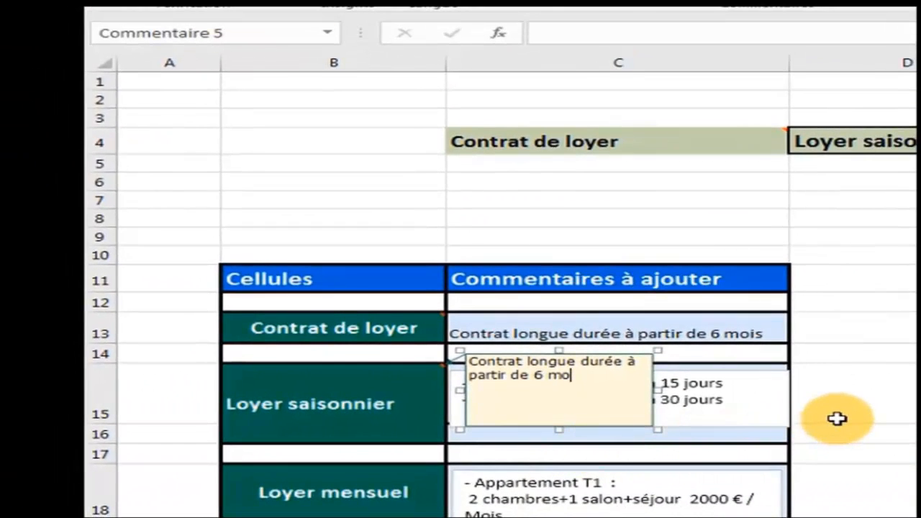
left_click(837, 418)
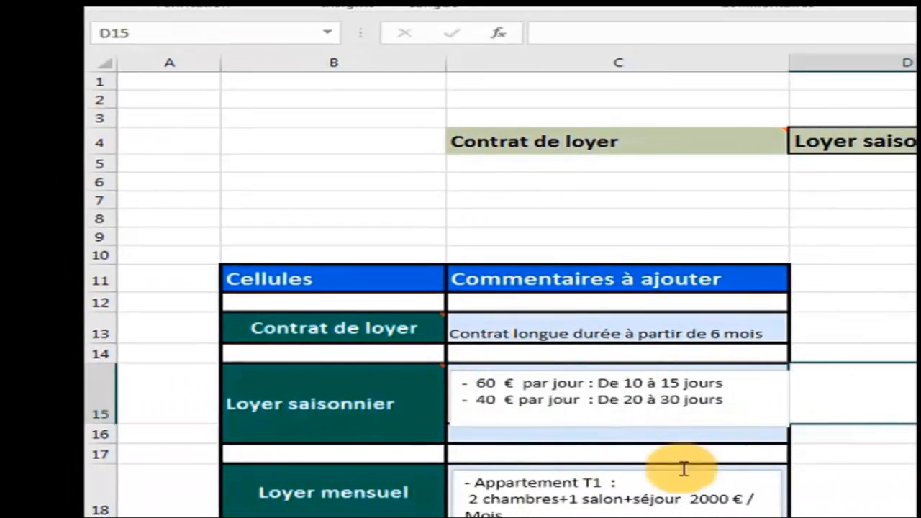
- Enlarge the text box beside the Loyer mensuel cell downward until all its apartment and studio lines fit
left_click(380, 504)
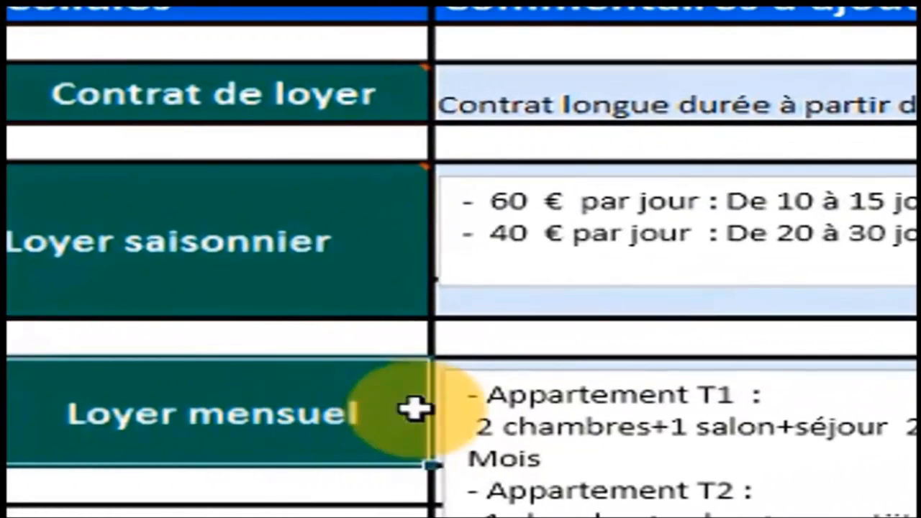
left_click(473, 401)
left_click_drag(465, 396, 920, 517)
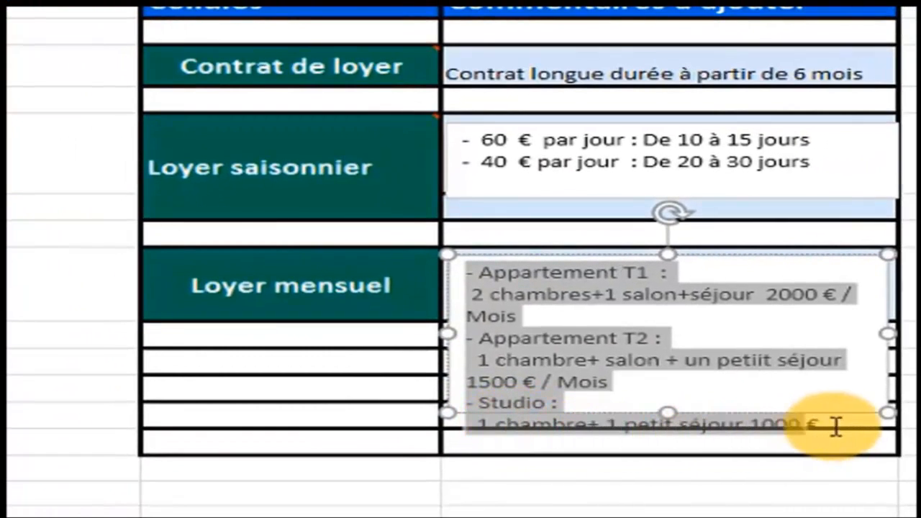
left_click(713, 385)
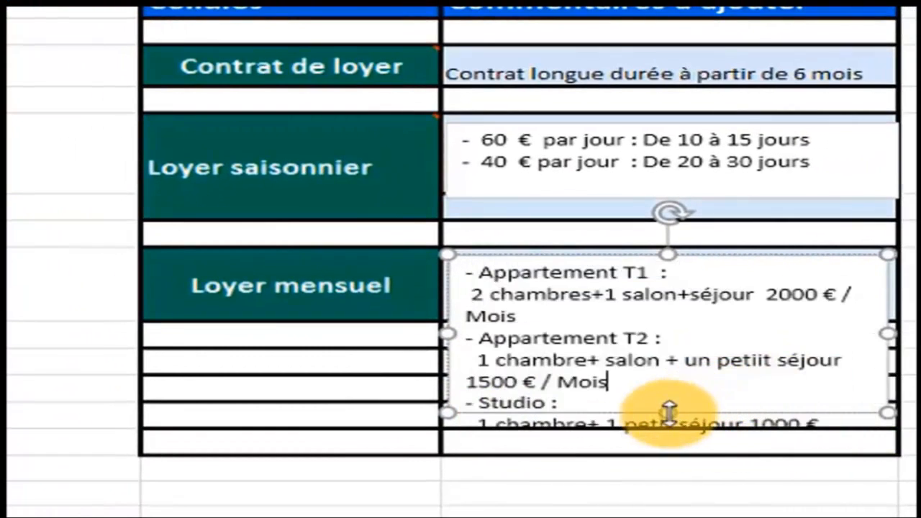
left_click_drag(670, 411, 671, 468)
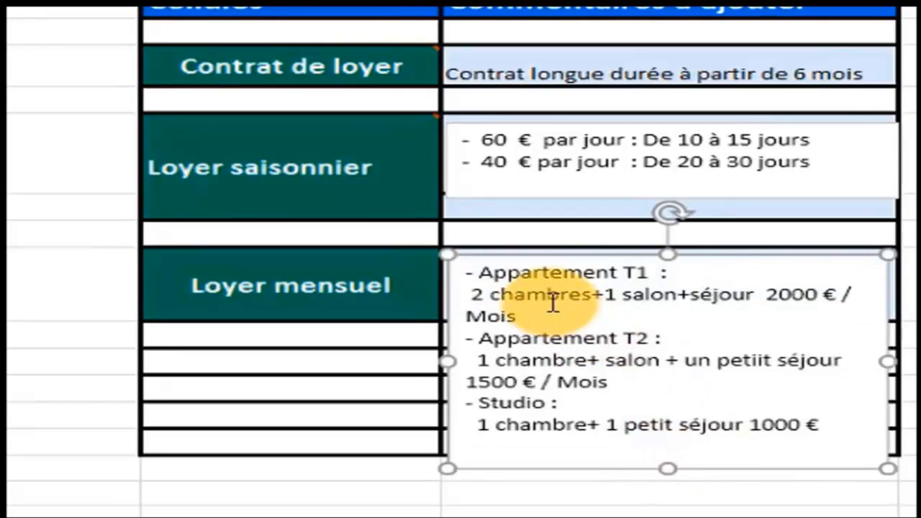
- Copy the Appartement T1, Appartement T2 and Studio lines from the text box beside Loyer mensuel
left_click_drag(468, 272, 829, 425)
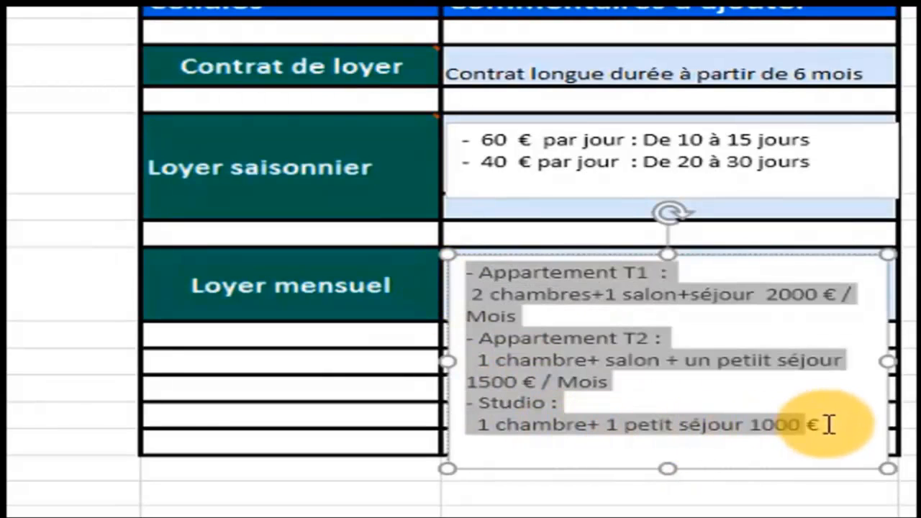
right_click(569, 351)
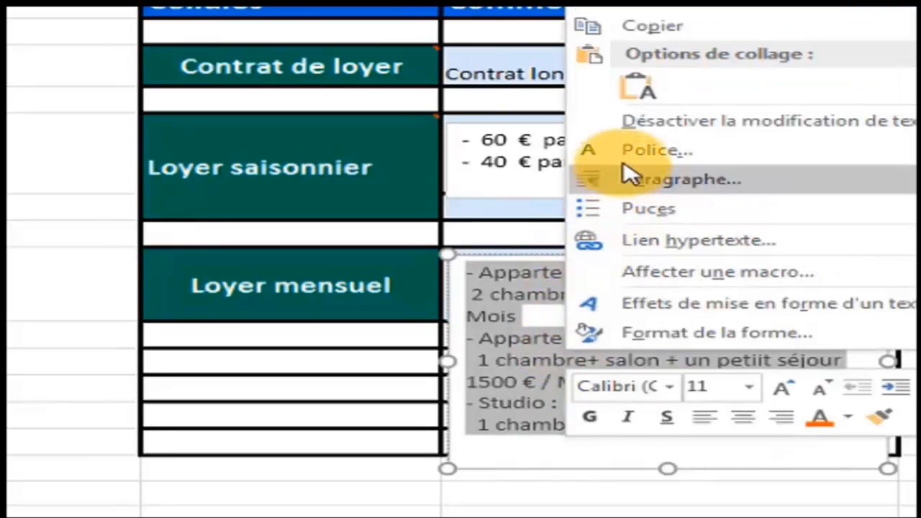
left_click(655, 26)
- Add a comment to the Loyer mensuel cell in the table, replacing the default author name with the copied apartment and studio lines
left_click(331, 288)
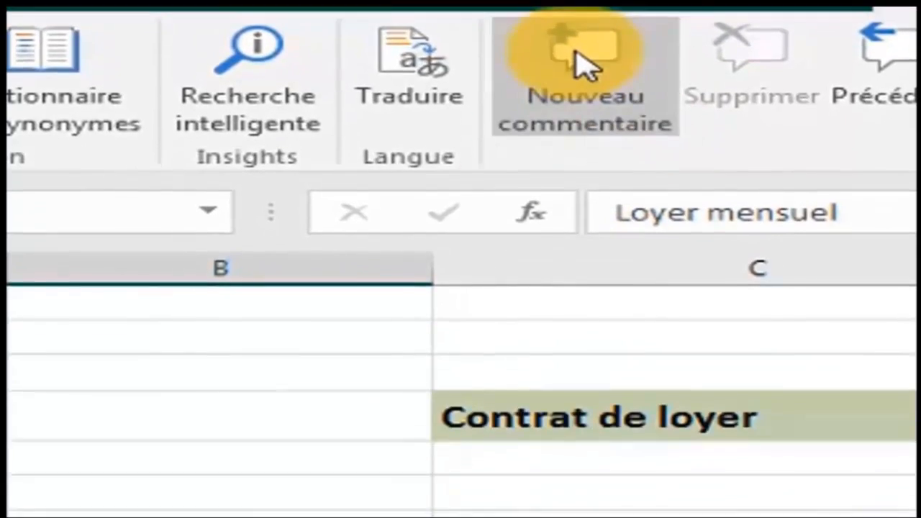
left_click(583, 245)
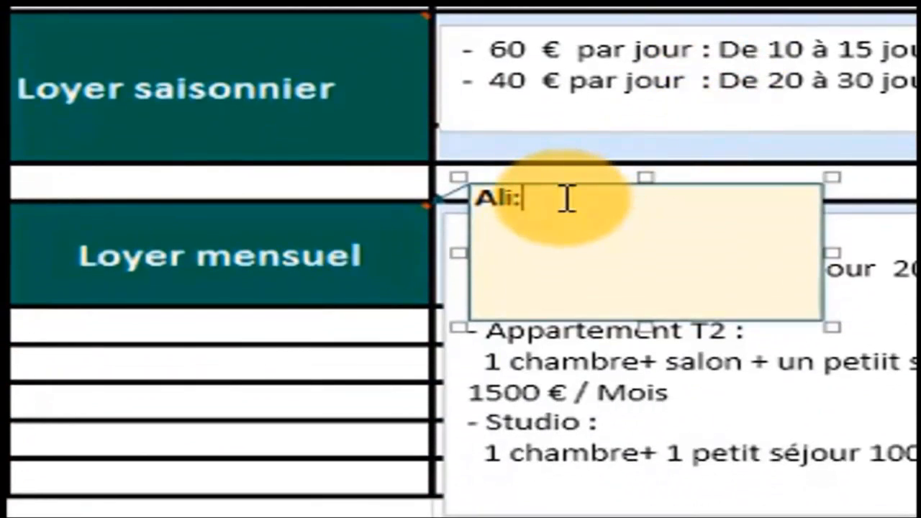
key("BackSpace")
key("BackSpace")
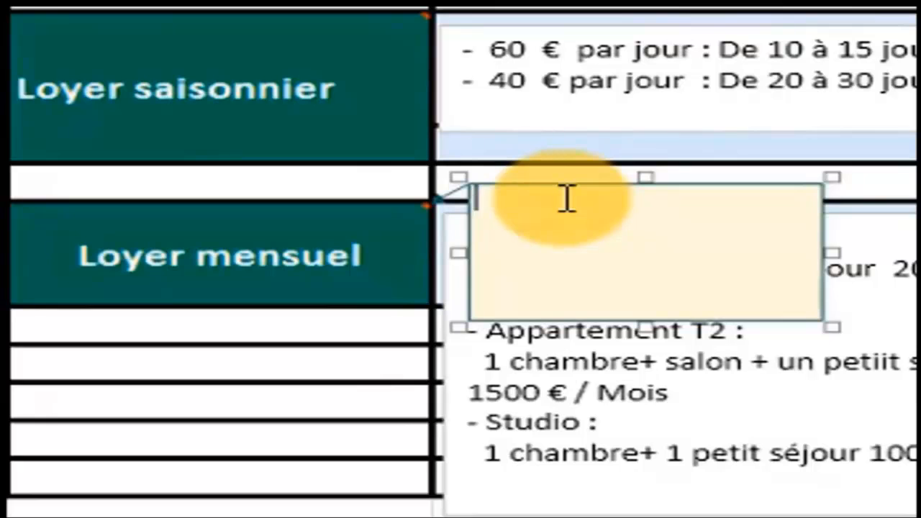
right_click(567, 199)
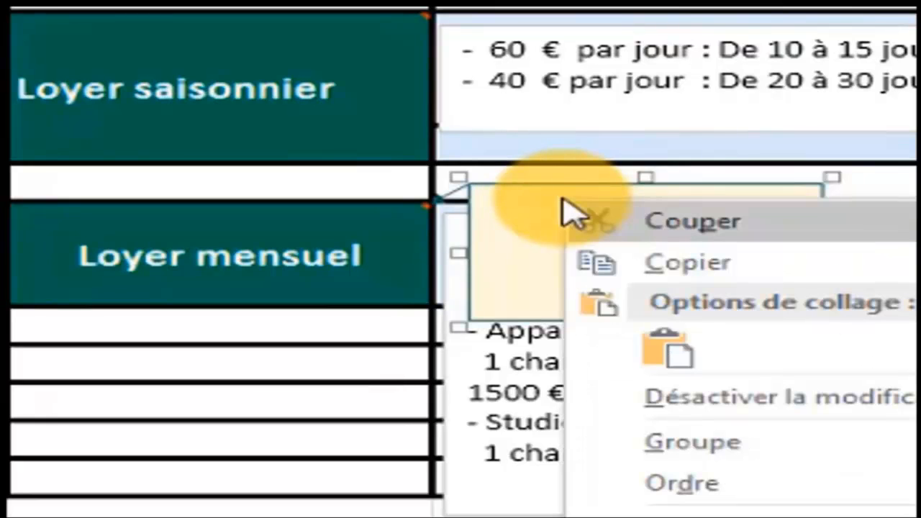
left_click(667, 358)
left_click(910, 375)
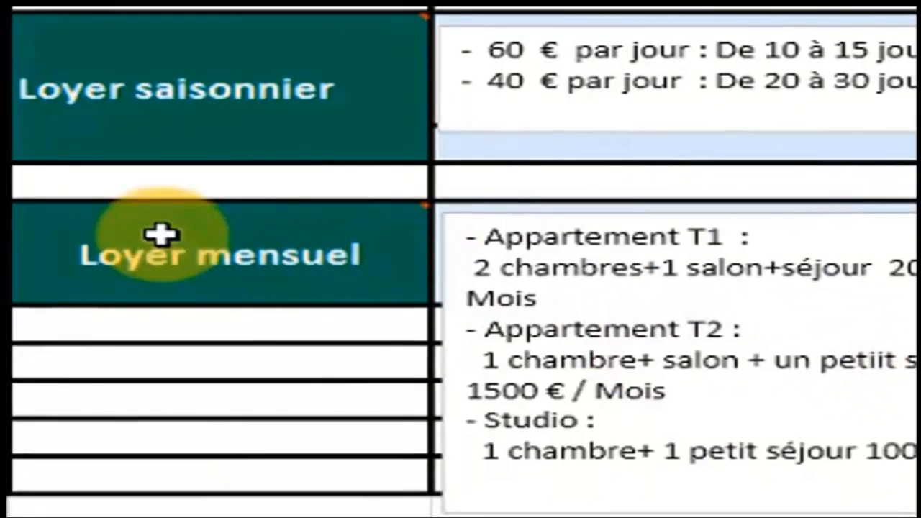
- Edit the Loyer mensuel comment, enlarging its box downward to fit all the lines and moving it further right from the cell
left_click(162, 236)
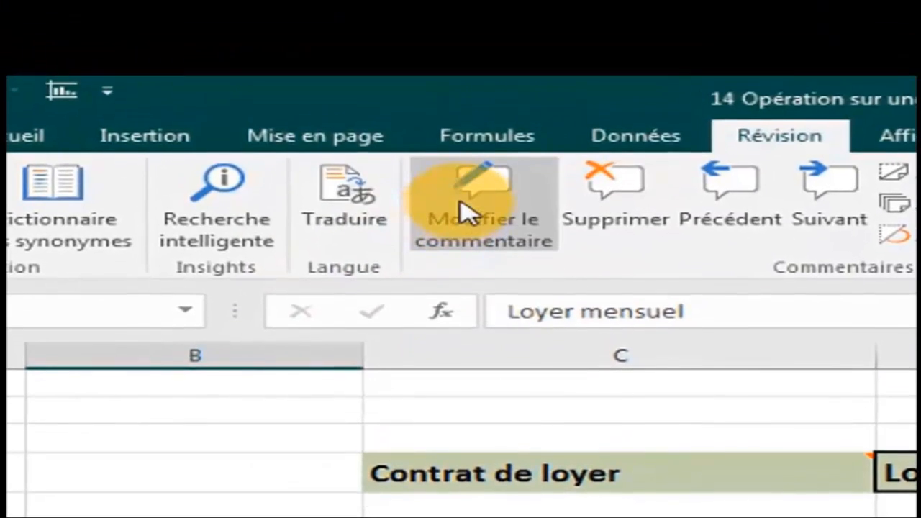
left_click(473, 199)
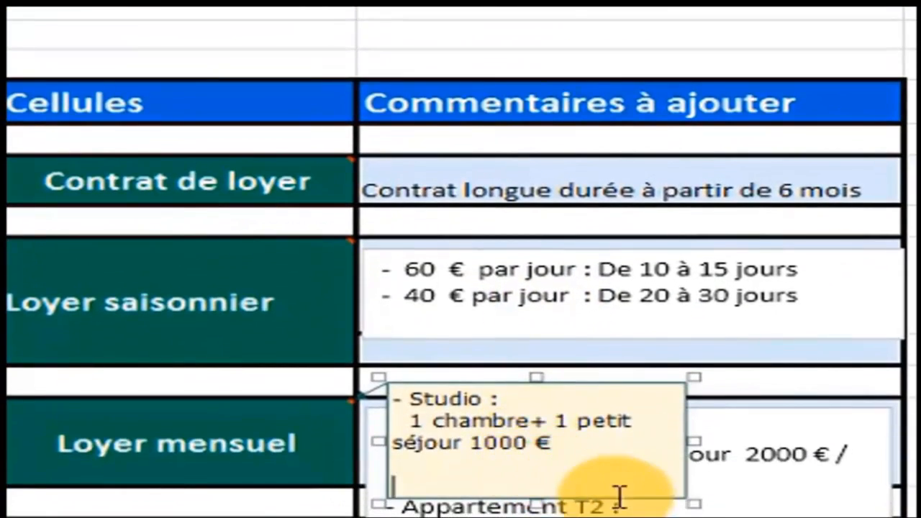
left_click_drag(686, 495, 576, 374)
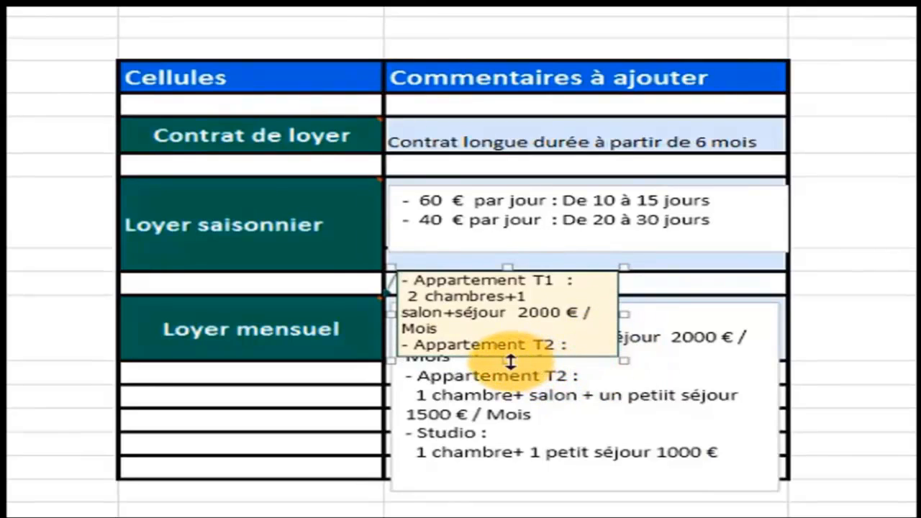
left_click_drag(511, 361, 516, 489)
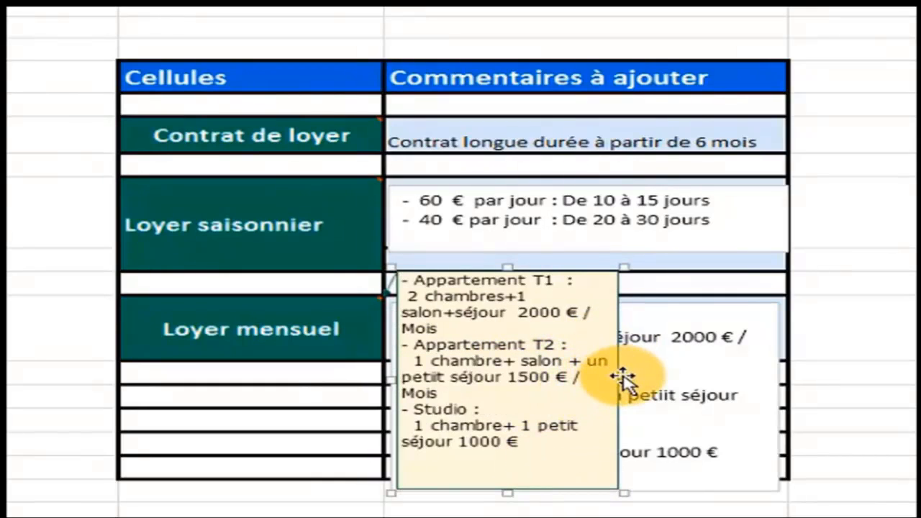
left_click_drag(627, 379, 826, 384)
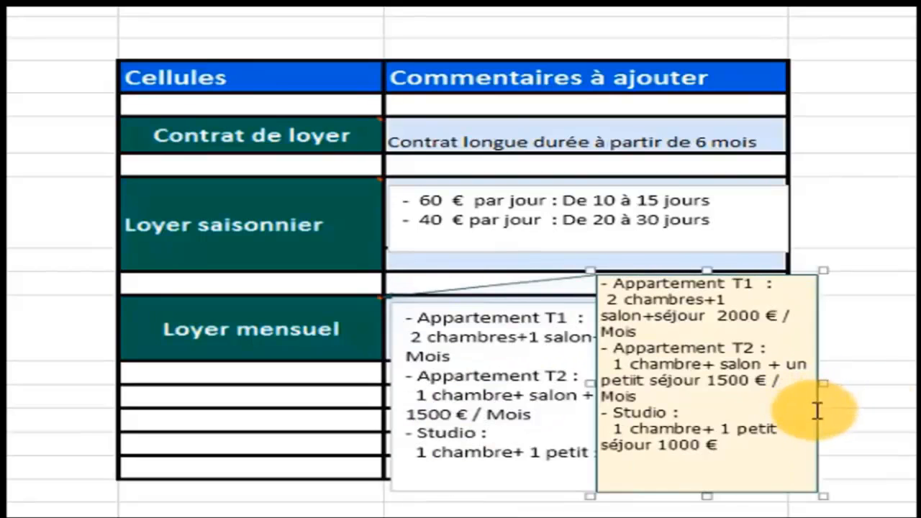
left_click(882, 345)
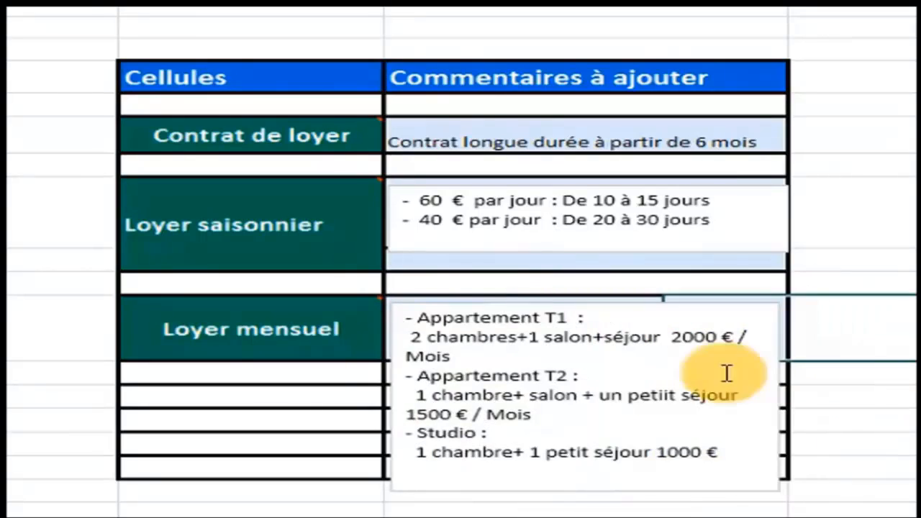
- View the comments attached to the Contrat de loyer, Loyer saisonnier and Loyer mensuel cells of the table in turn
mouse_move(208, 333)
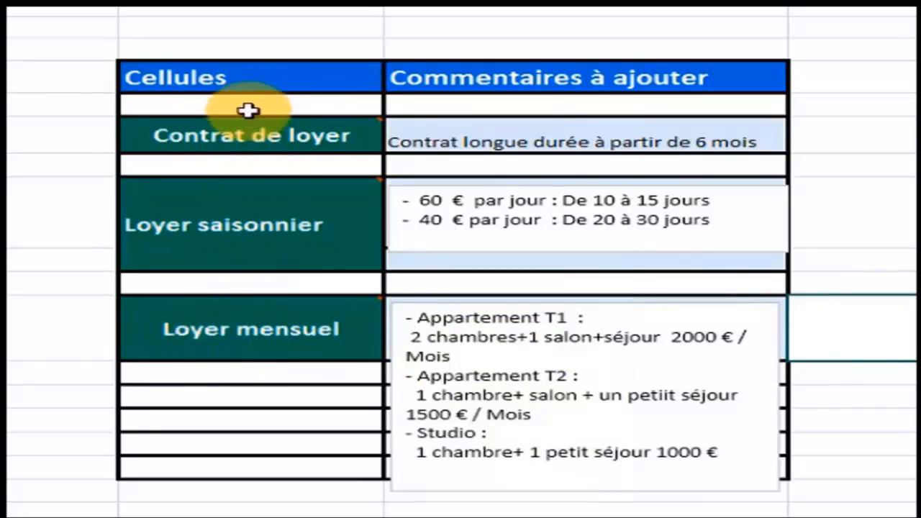
mouse_move(238, 144)
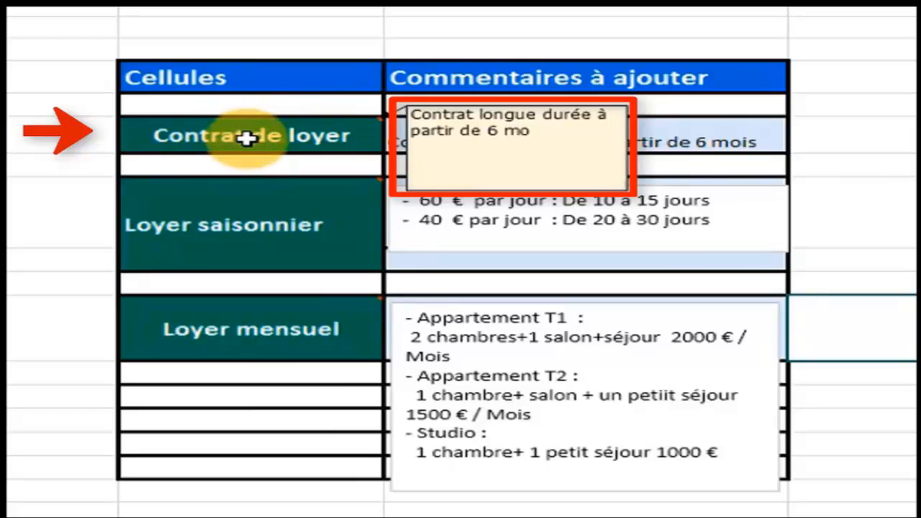
right_click(245, 236)
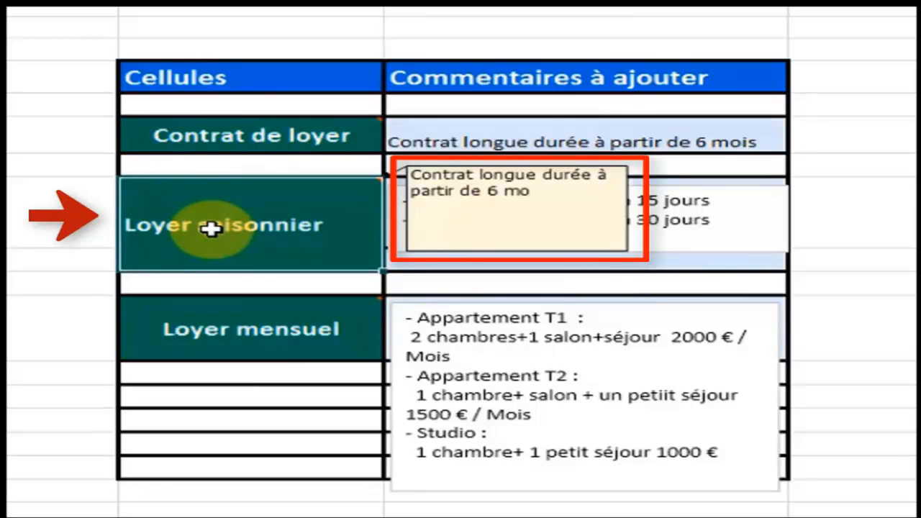
mouse_move(237, 343)
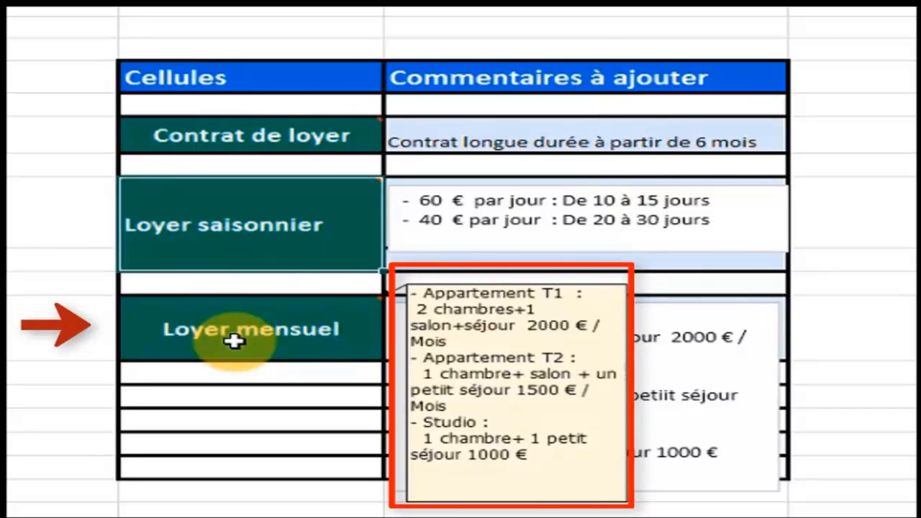
left_click(235, 341)
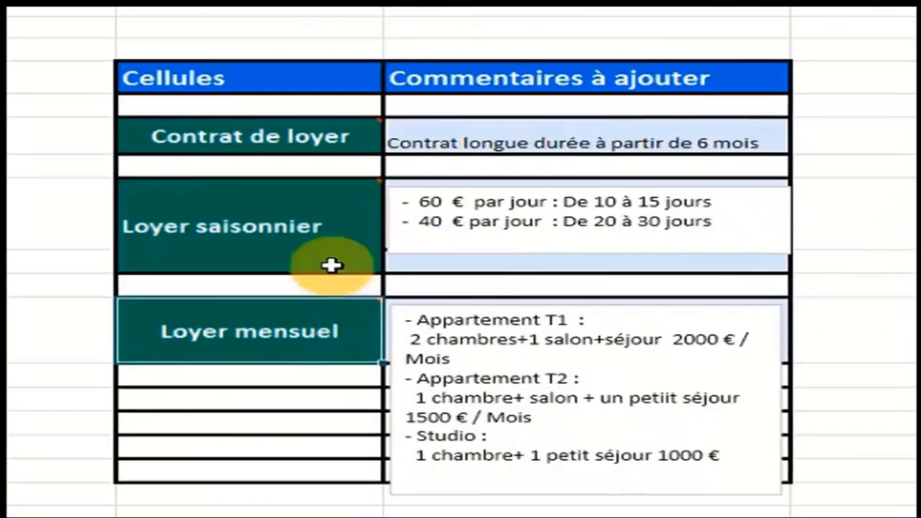
- Open the comment on the table's Contrat de loyer cell for editing
left_click(306, 137)
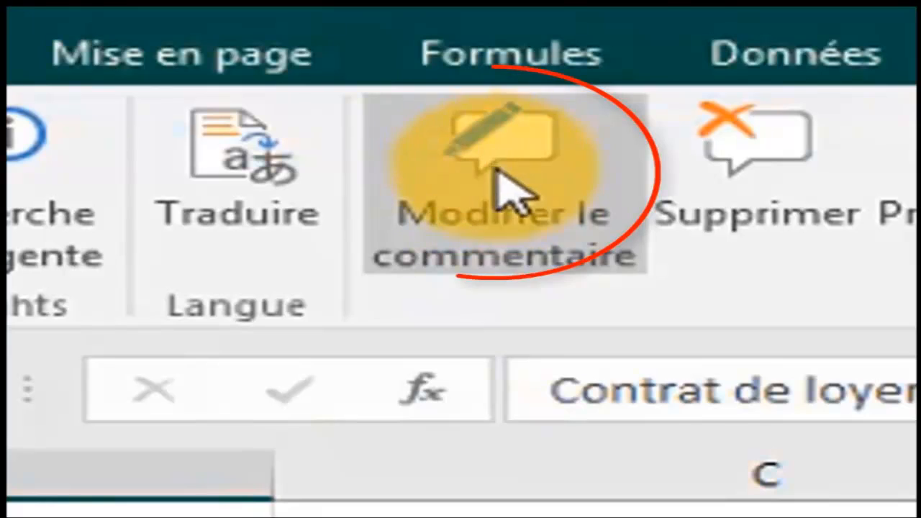
left_click(510, 153)
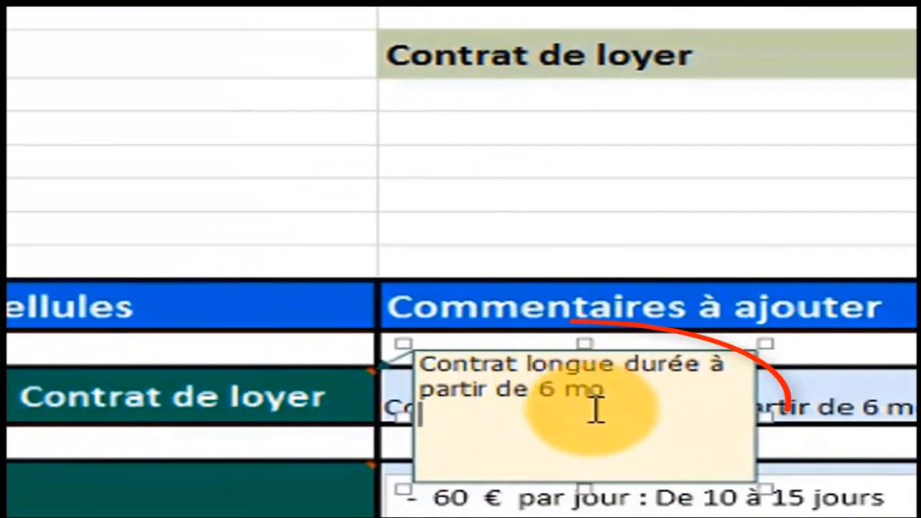
type("hgfhhdfhfhgh")
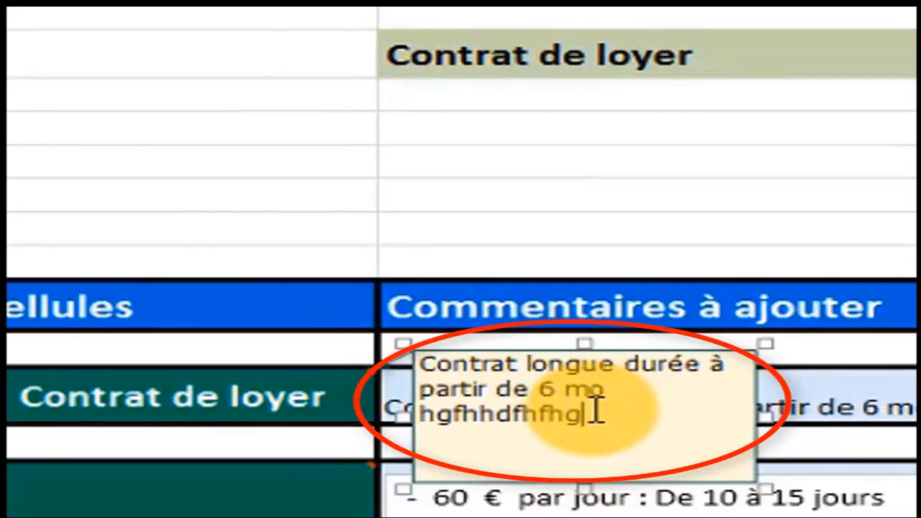
key("BackSpace")
key("BackSpace")
key("BackSpace")
key("BackSpace")
key("BackSpace")
key("BackSpace")
key("BackSpace")
key("BackSpace")
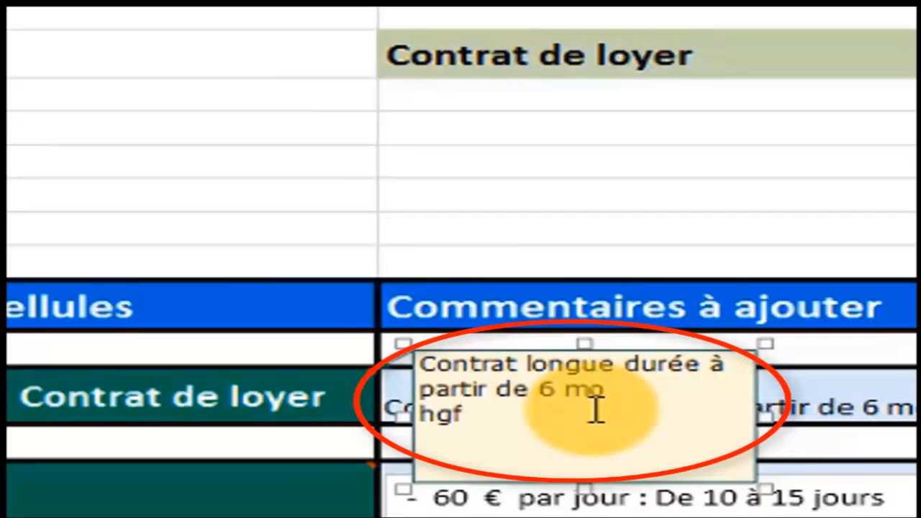
key("BackSpace")
key("BackSpace")
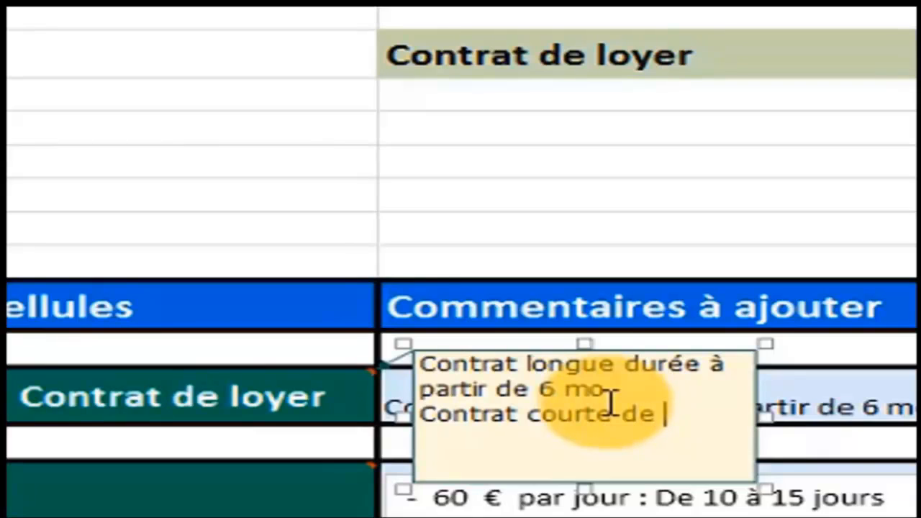
- Add the line "Contrat courte de 2 mois maximum" to the Contrat de loyer comment and finish editing it
type("2 mou")
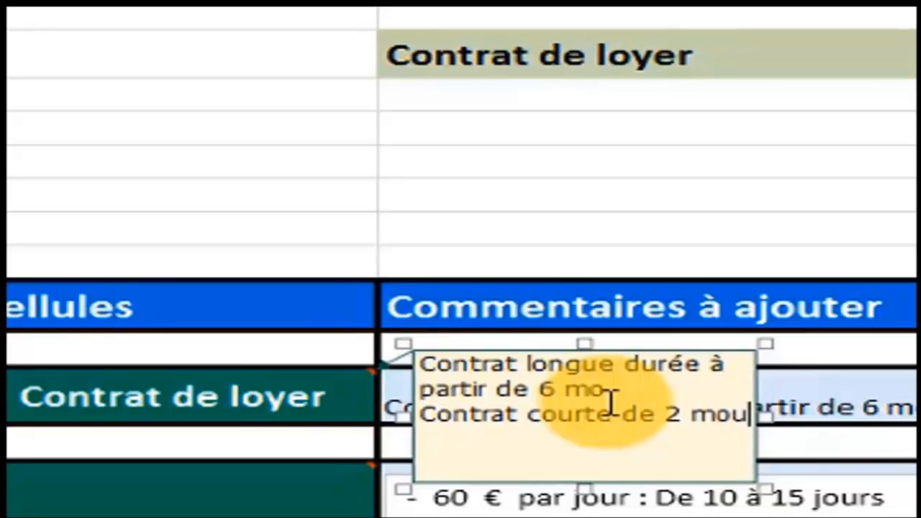
key("BackSpace")
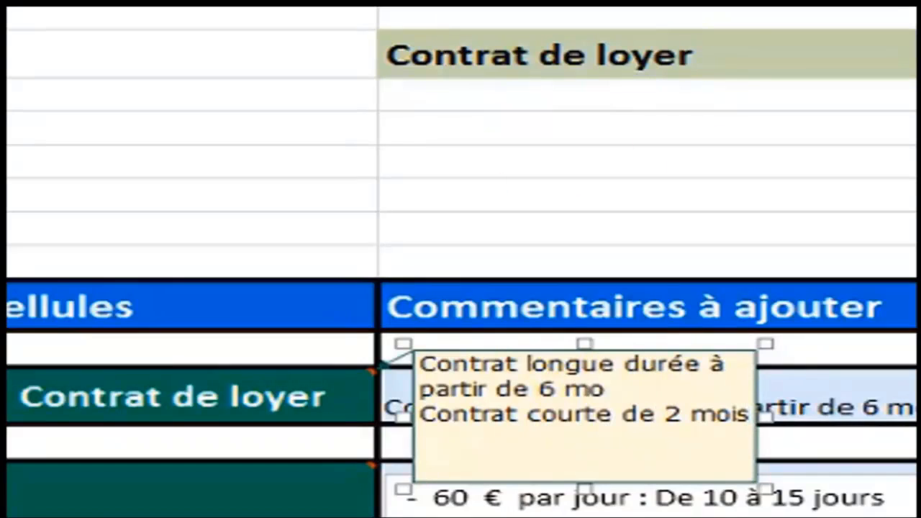
left_click(577, 416)
left_click(731, 414)
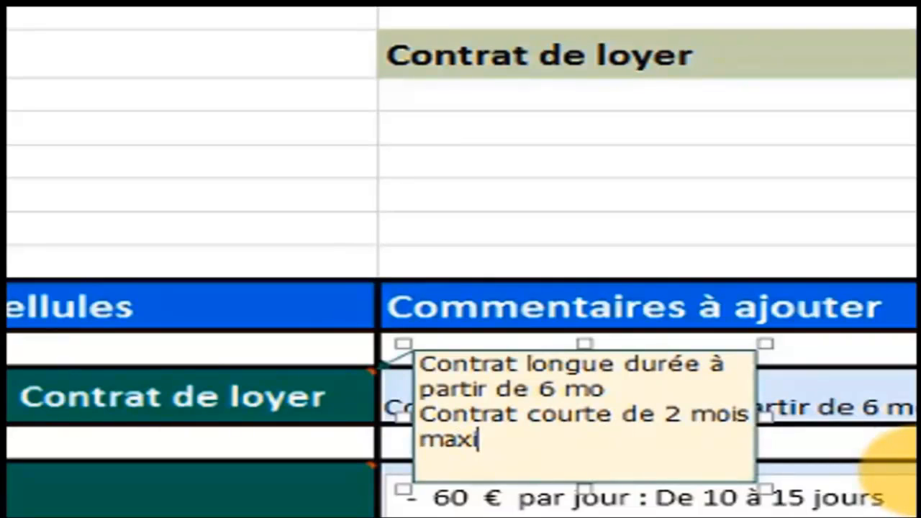
type("imu")
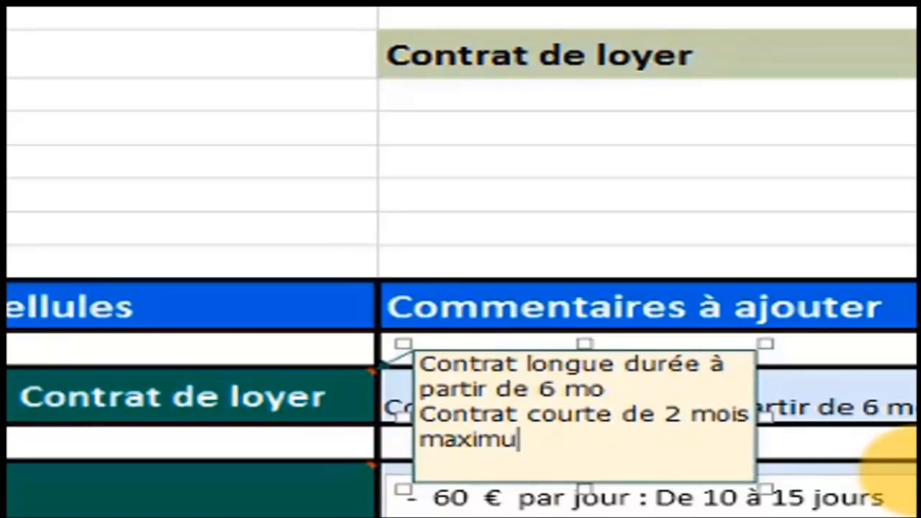
type("m")
left_click(884, 512)
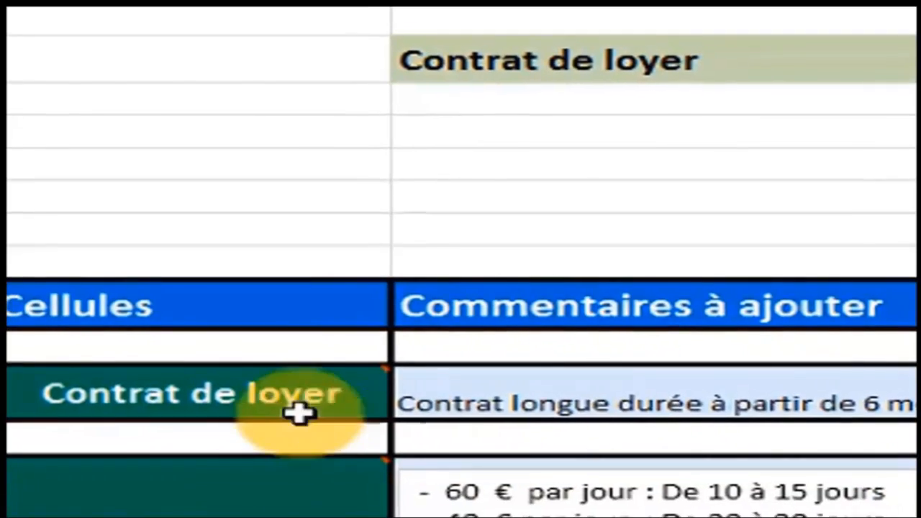
left_click(202, 393)
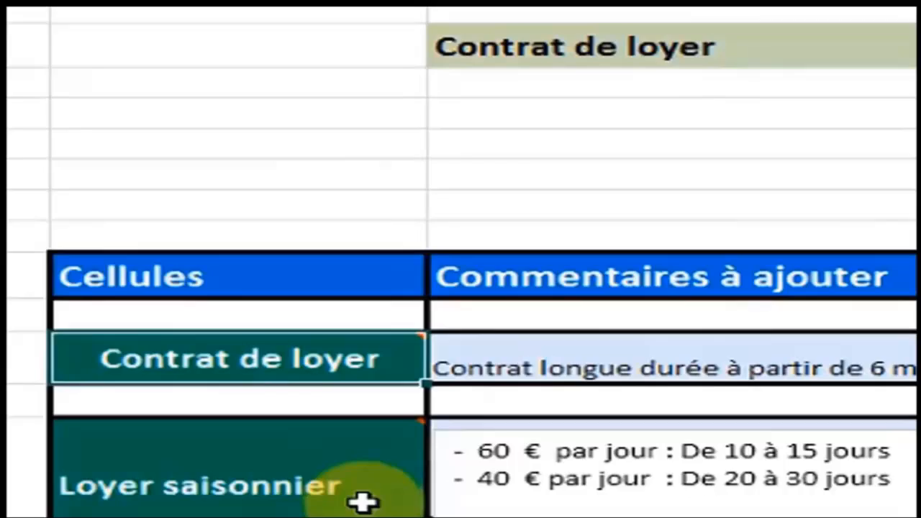
- Dismiss the Windows colour-scheme prompt and delete the Studio lines from the comment on the table's Loyer mensuel cell
left_click(362, 502)
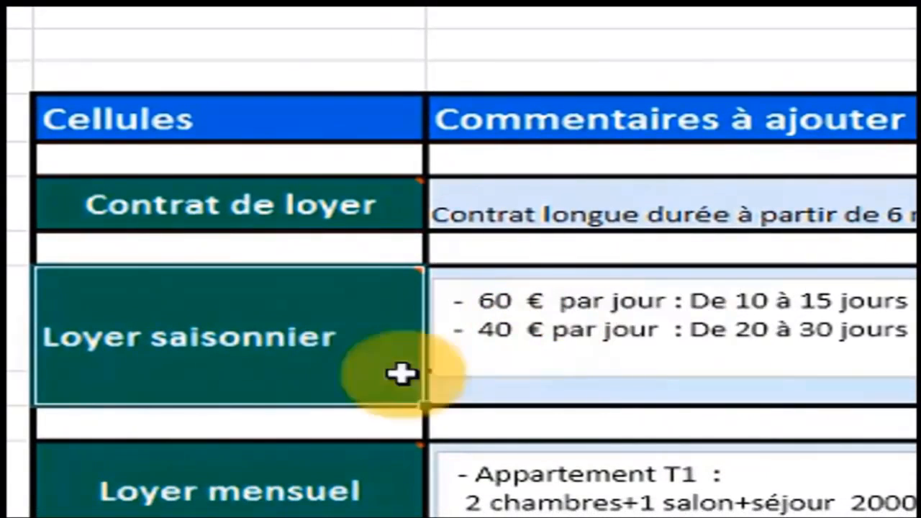
left_click(252, 500)
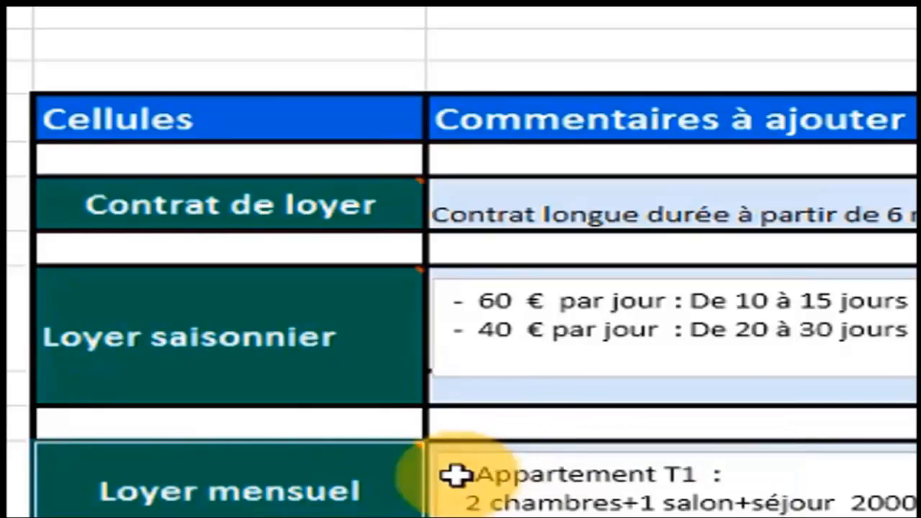
mouse_move(257, 398)
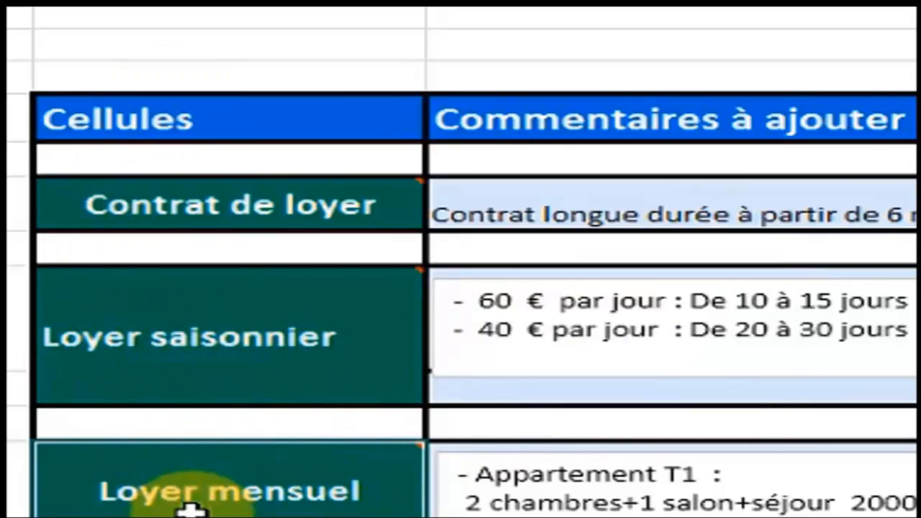
mouse_move(191, 509)
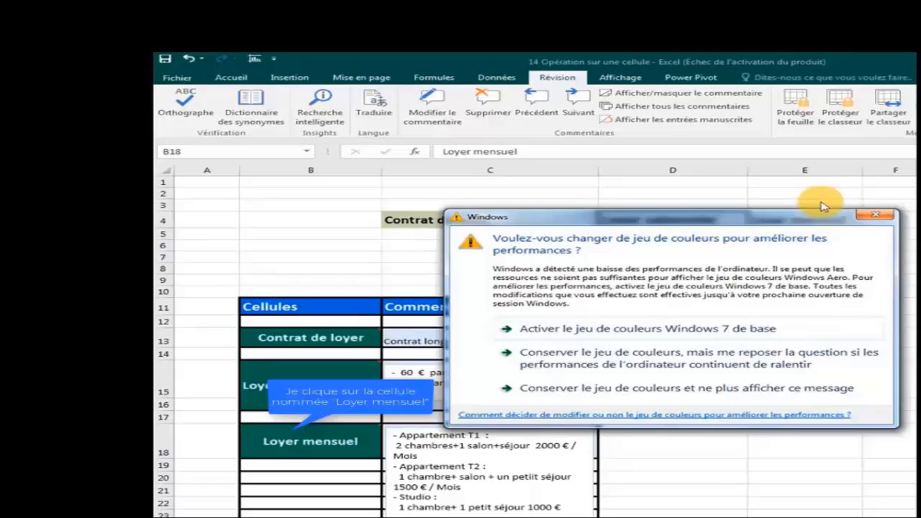
left_click(875, 215)
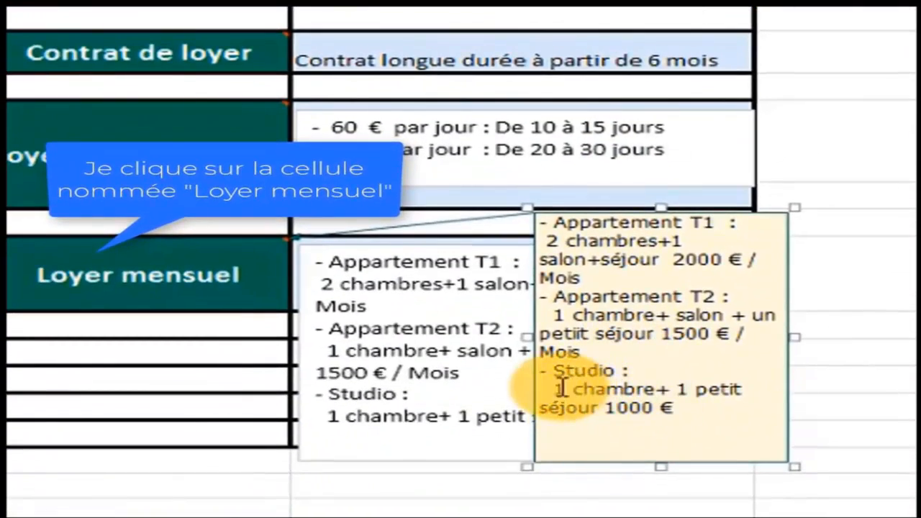
left_click_drag(545, 372, 675, 413)
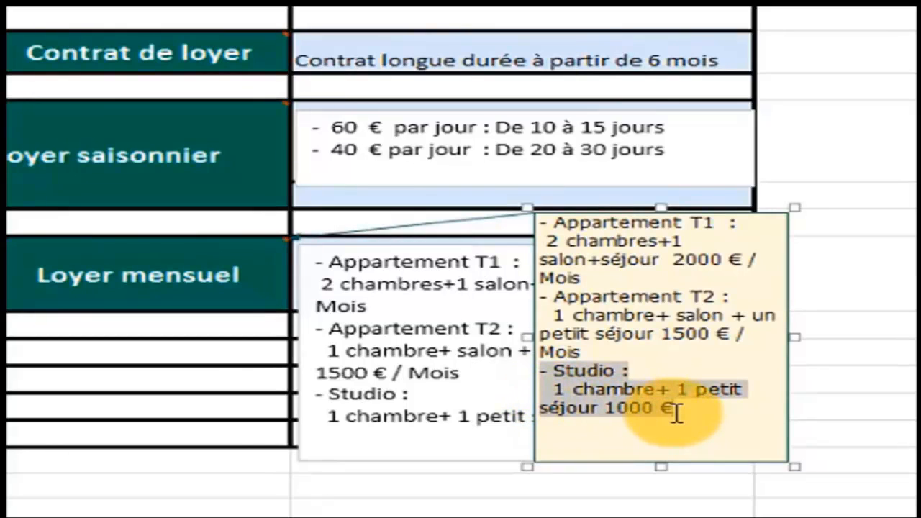
key("Delete")
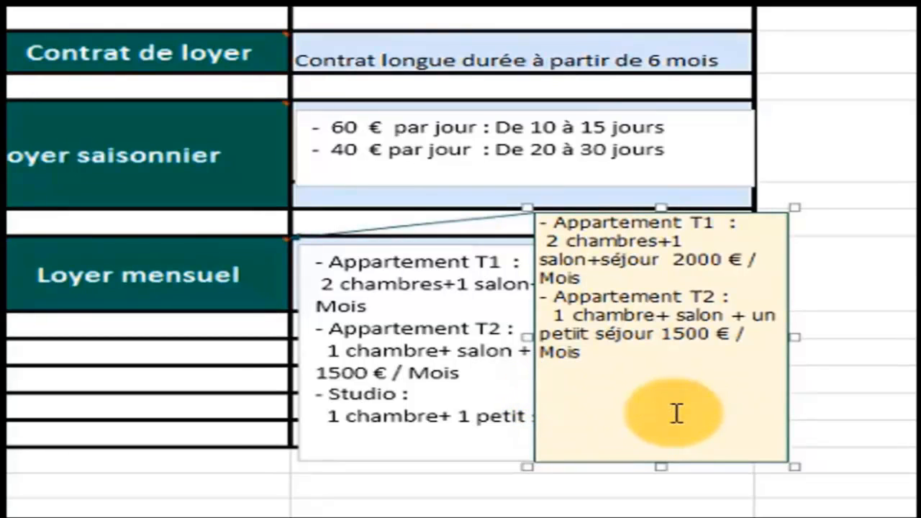
left_click(899, 381)
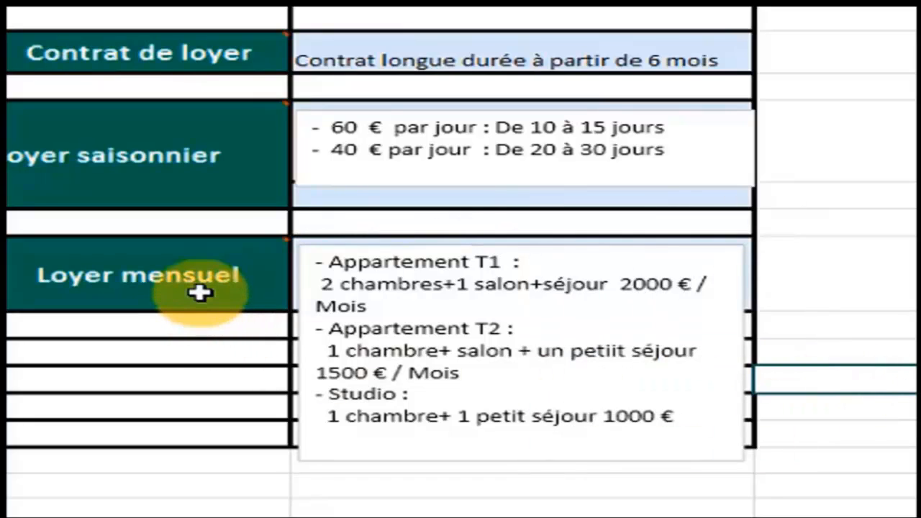
mouse_move(198, 291)
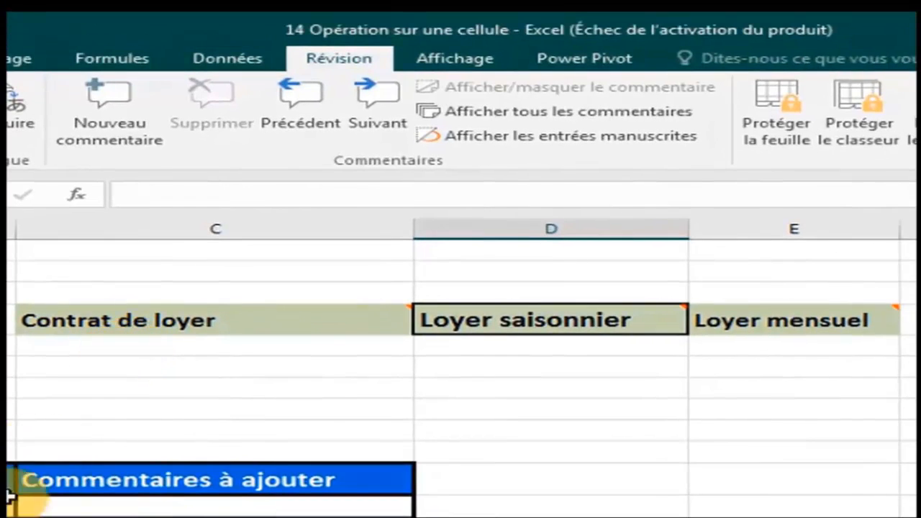
- Delete the comments from the Contrat de loyer, Loyer saisonnier and Loyer mensuel cells in row 4
left_click(137, 326)
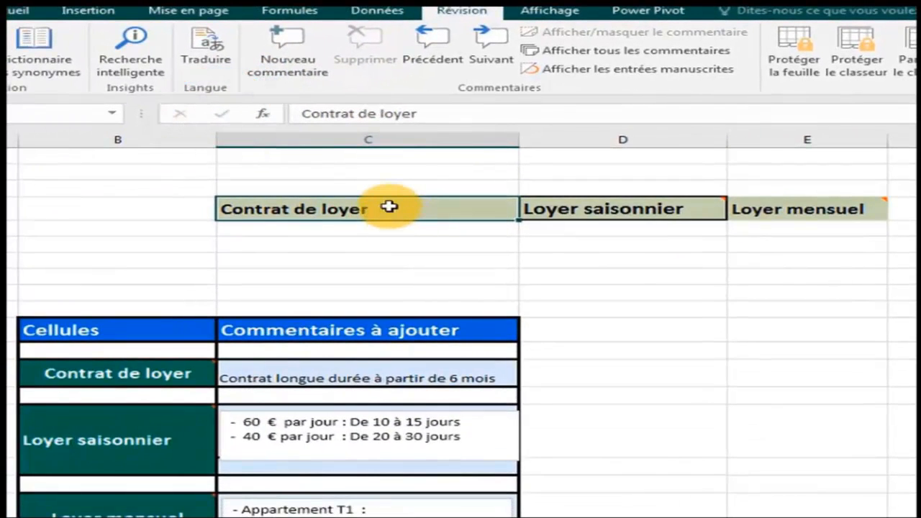
mouse_move(611, 207)
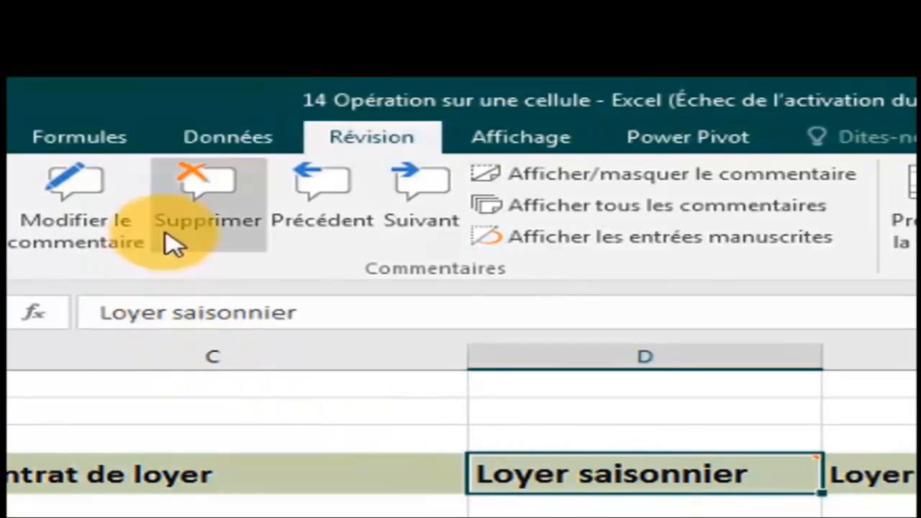
left_click(215, 198)
left_click(697, 365)
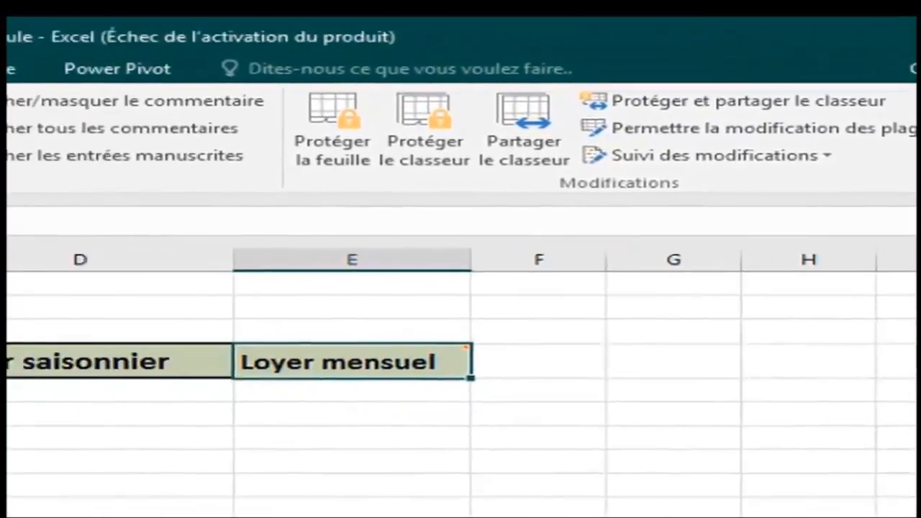
left_click(88, 216)
left_click(72, 493)
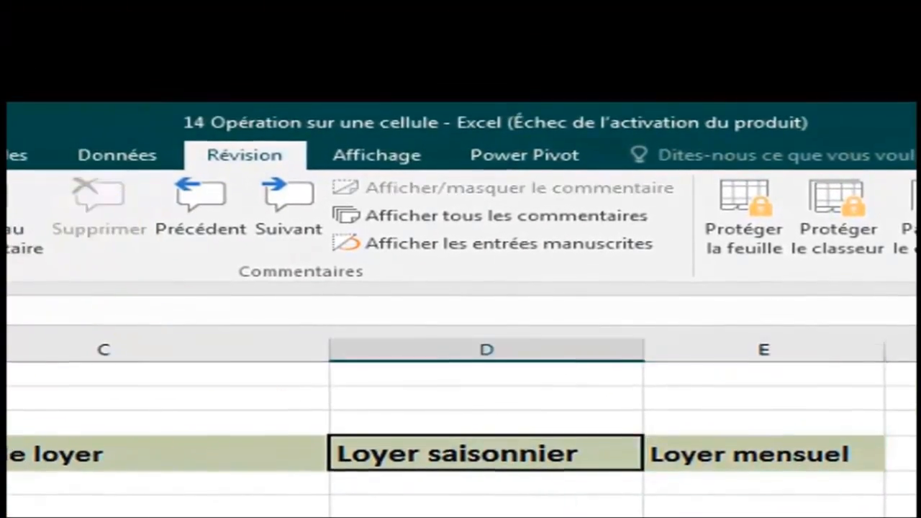